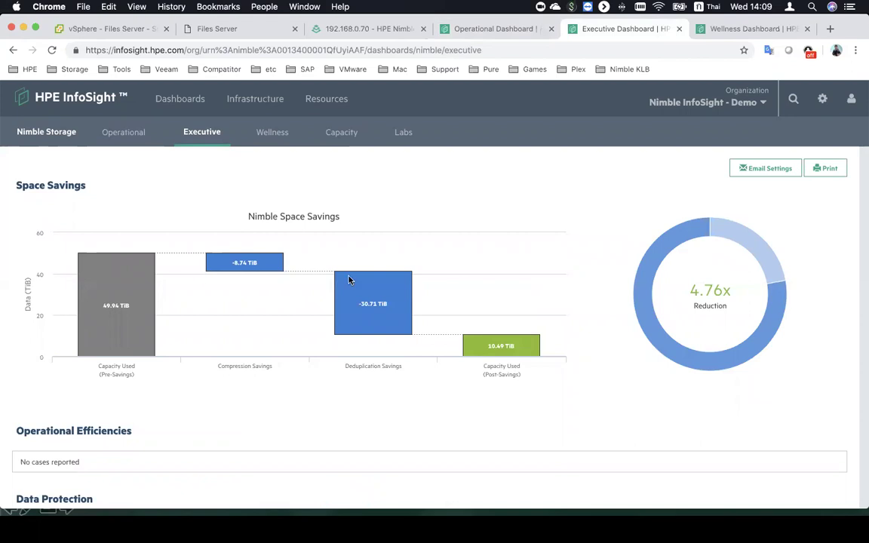
# Step: Review the Nimble space savings breakdown and the Upgrade Needs section on the Executive dashboard
pyautogui.moveTo(115, 332)
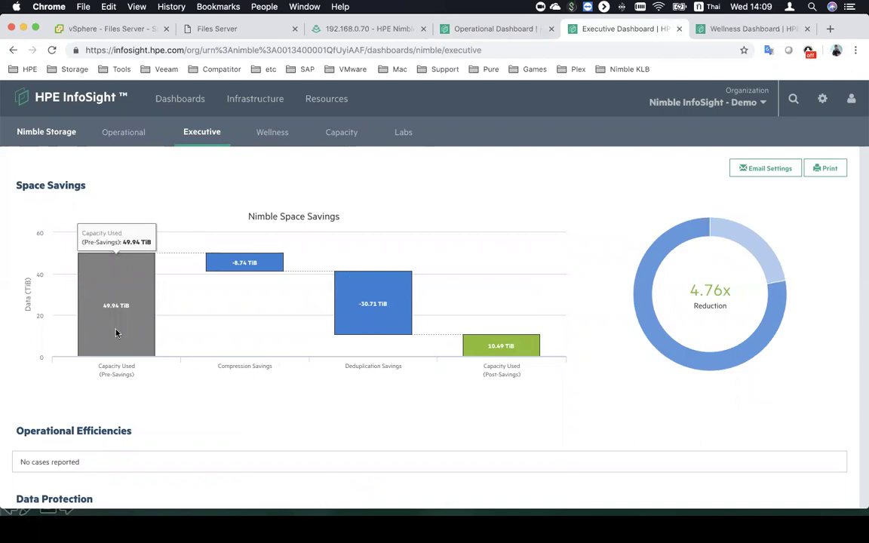
pyautogui.moveTo(257, 266)
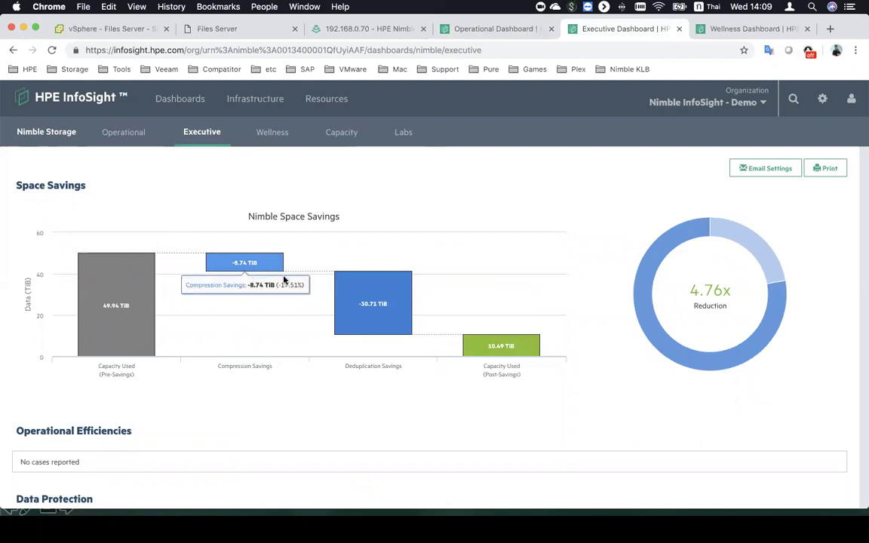
pyautogui.moveTo(370, 325)
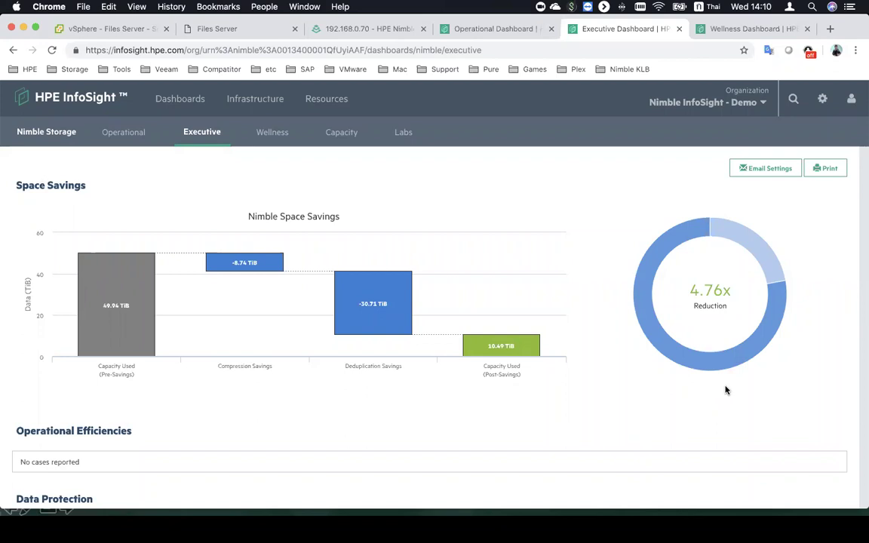
pyautogui.scroll(-15, 726, 390)
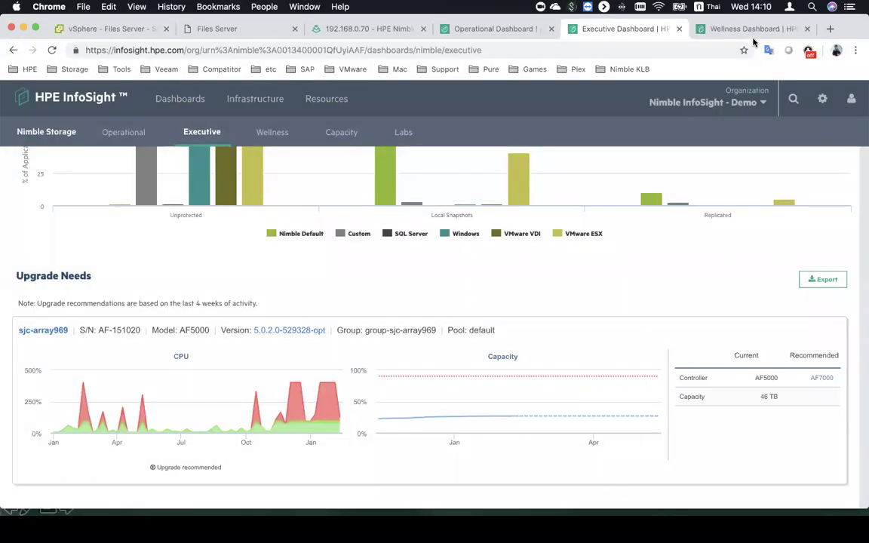
# Step: Examine the wellness rule configuration, including issue creation, support case and snooze settings per condition
pyautogui.click(751, 32)
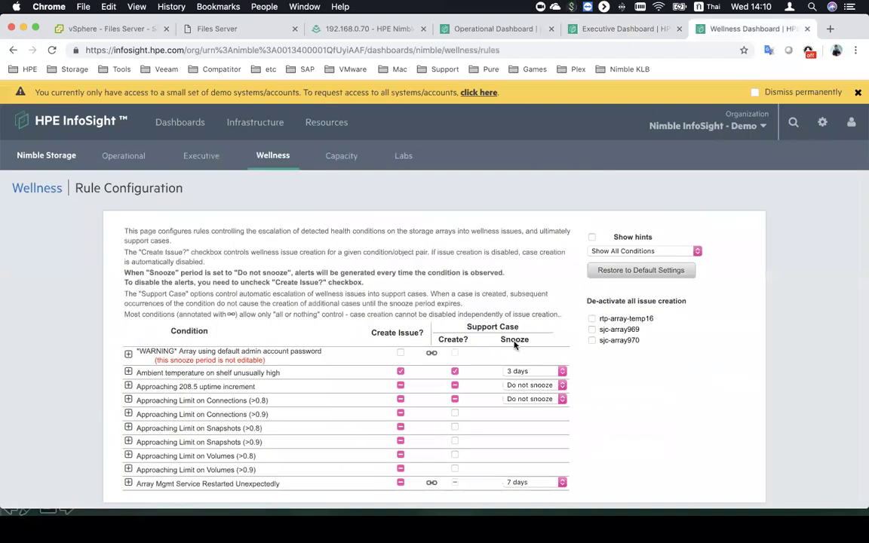
pyautogui.scroll(-1, 507, 331)
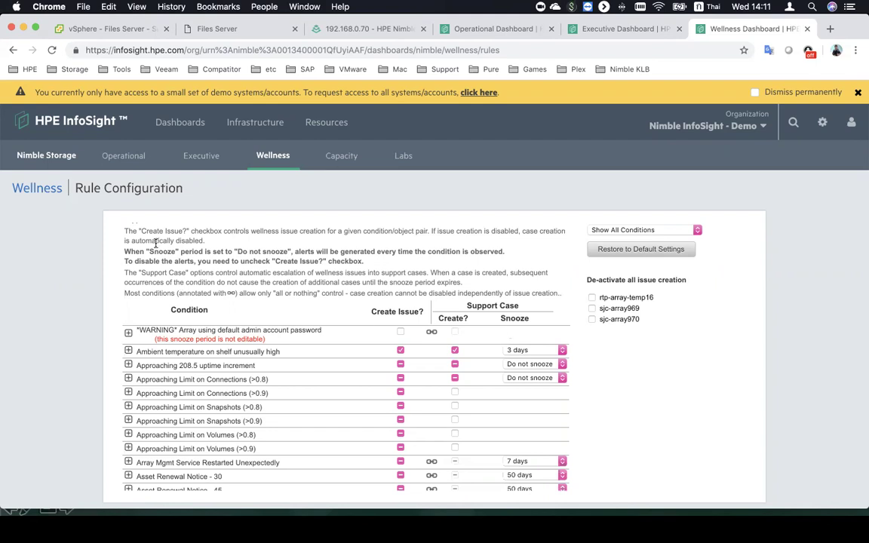
pyautogui.moveTo(201, 140)
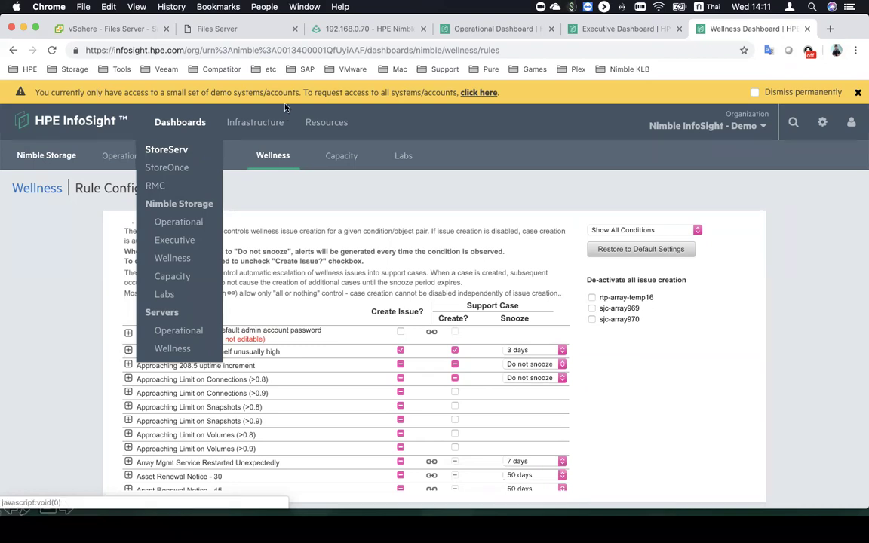
# Step: Switch to the PowerPoint slideshow and advance to the "Demo : Always-On App-Centric Data Services" slide
pyautogui.hotkey('ctrl', 'Up')
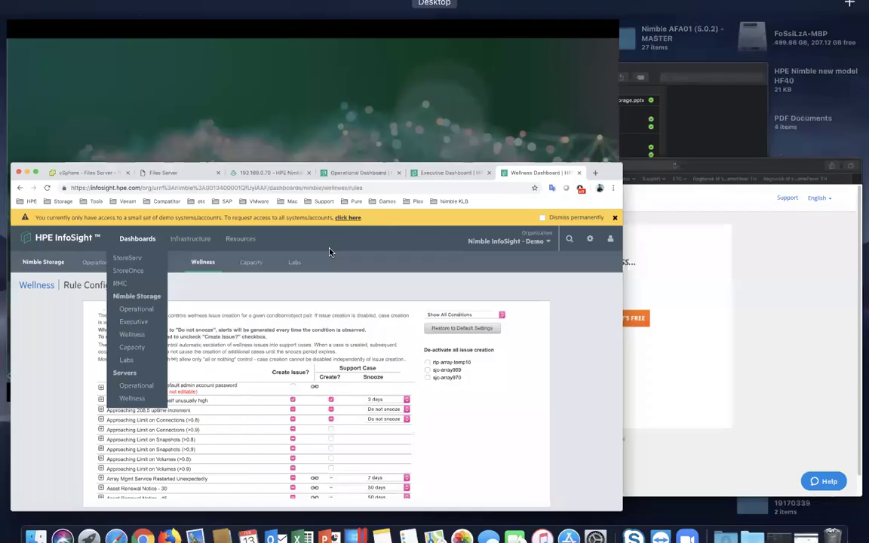
pyautogui.click(287, 199)
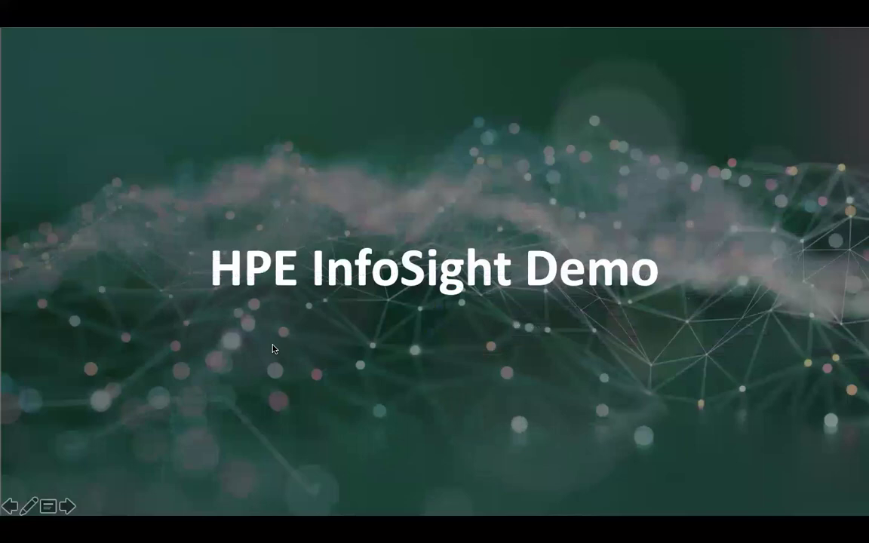
pyautogui.click(273, 348)
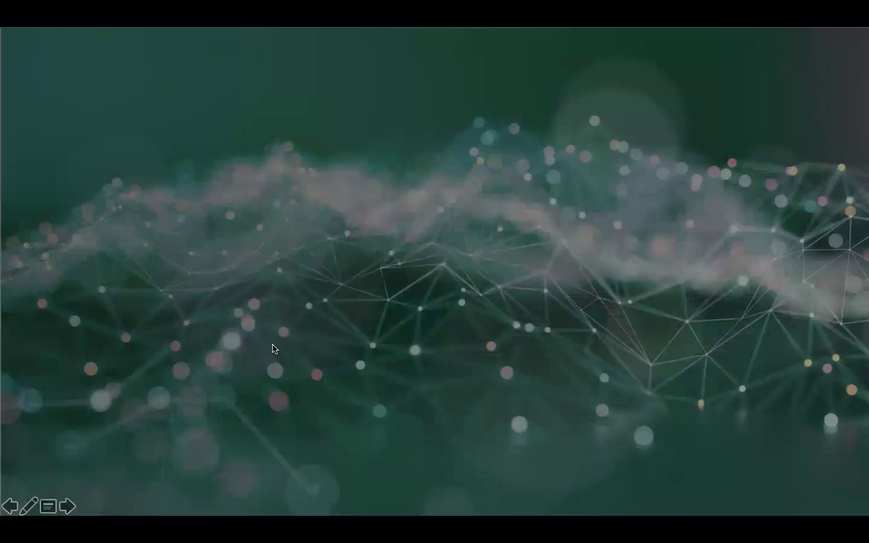
pyautogui.press('Right')
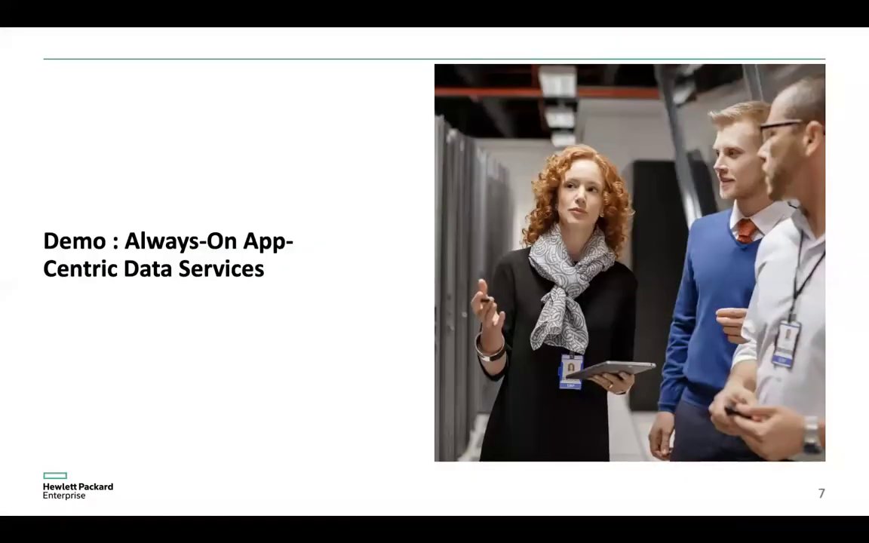
# Step: Return to Chrome and show the Files Server virtual machine's summary in vSphere Client
pyautogui.hotkey('ctrl', 'Up')
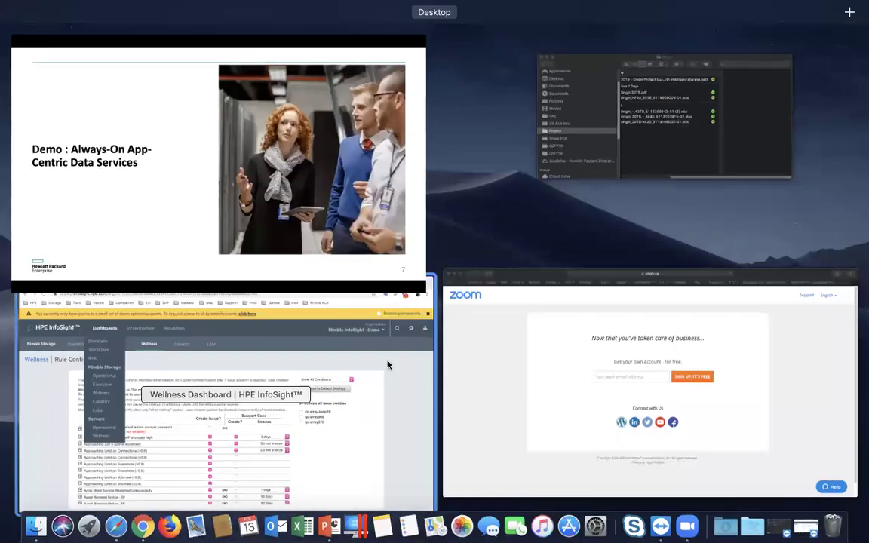
pyautogui.hotkey('ctrl', 'Up')
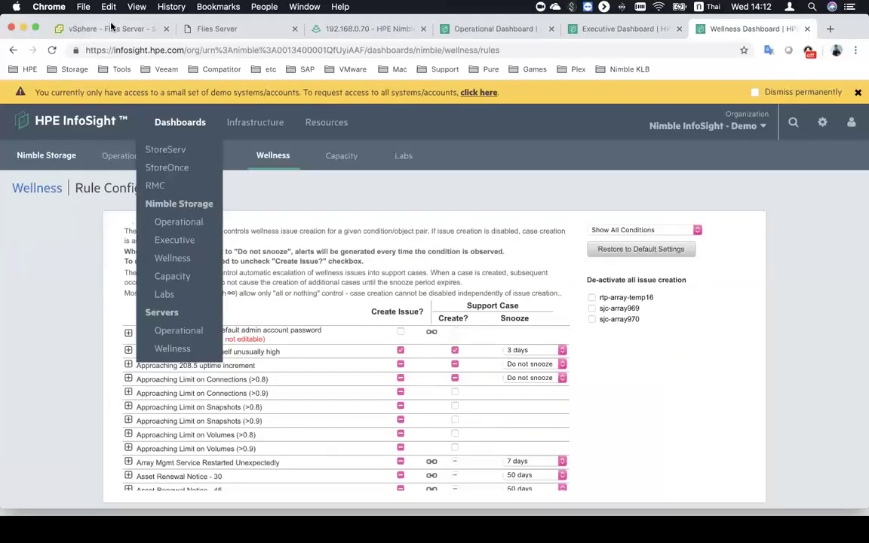
pyautogui.click(111, 28)
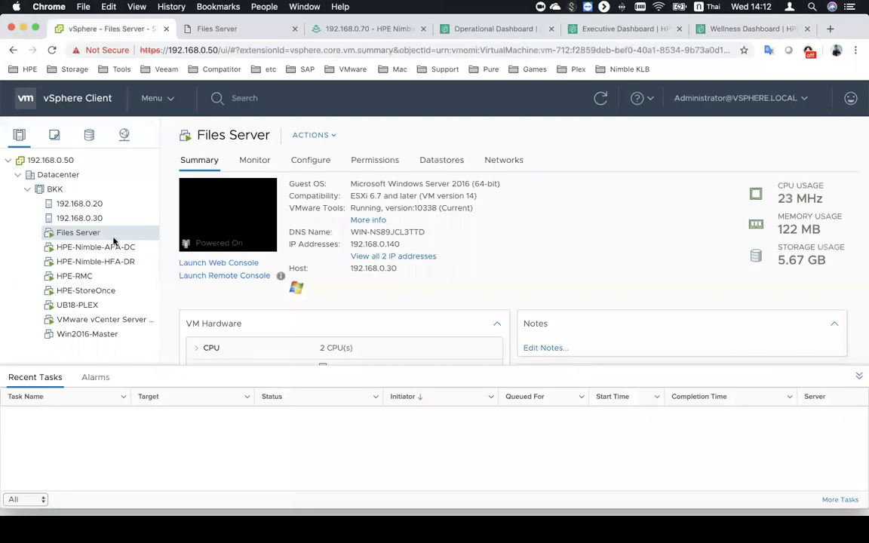
# Step: In the Files Server web console, open the cats-n-dogs11 image from the Pictures folder
pyautogui.click(228, 30)
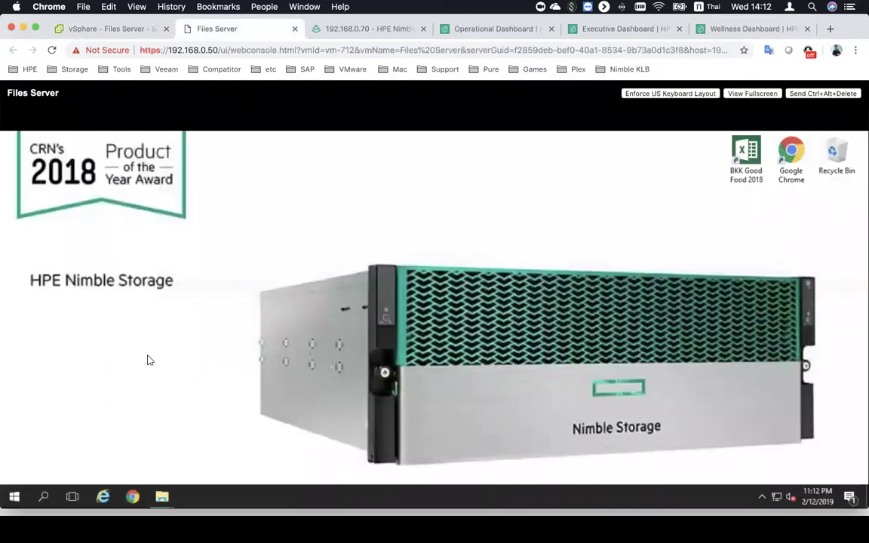
pyautogui.click(162, 497)
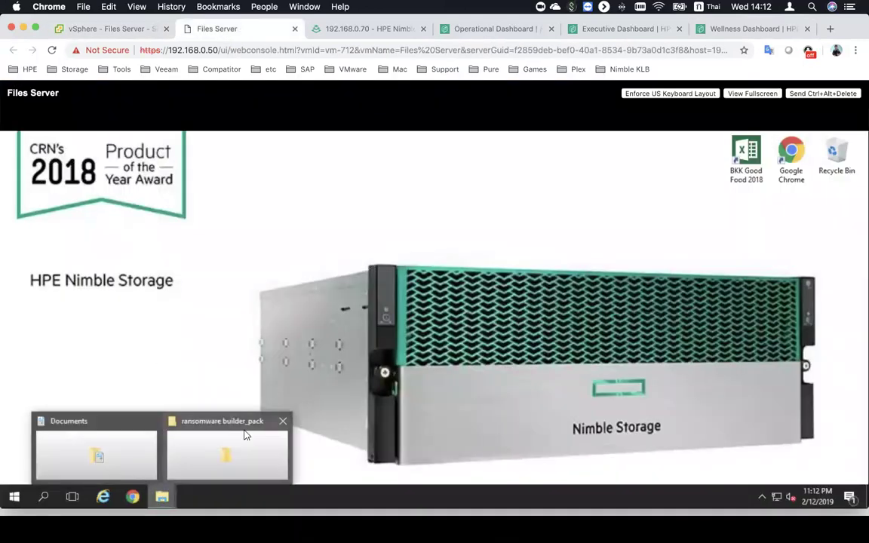
pyautogui.click(146, 452)
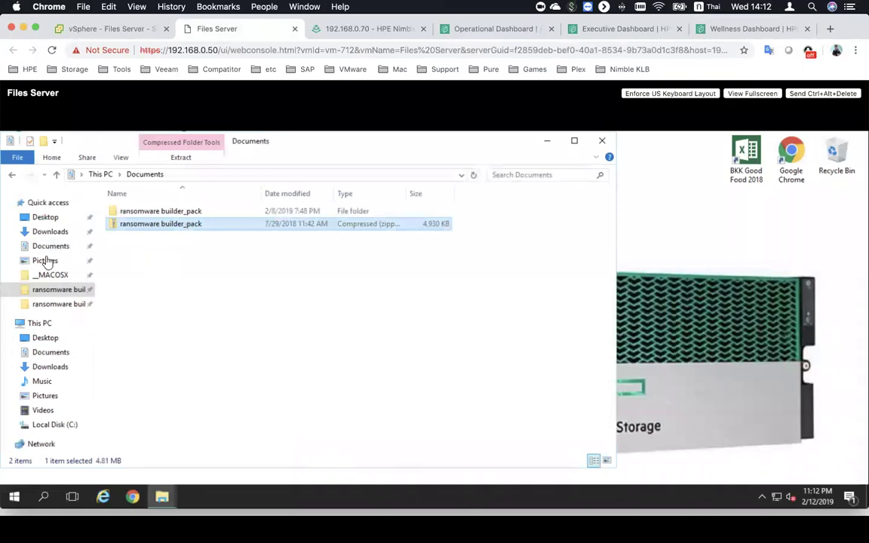
pyautogui.click(45, 261)
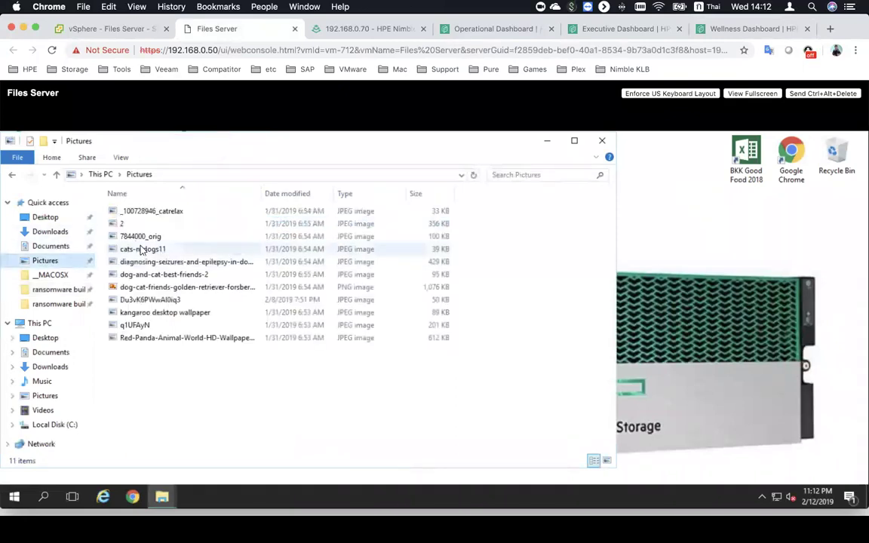
pyautogui.click(141, 249)
pyautogui.press('Return')
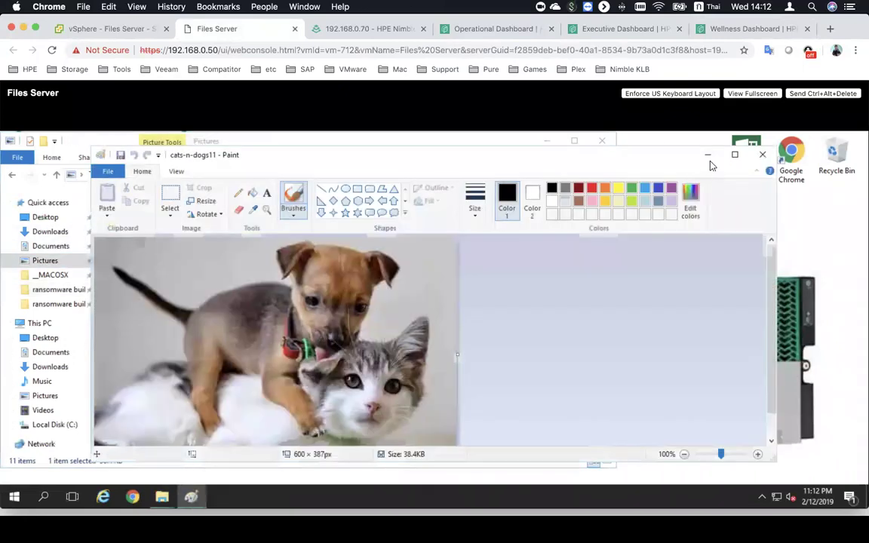
# Step: Switch to the HPE Nimble Storage console and open the Files-Server.vmdk volume from the data storage list
pyautogui.click(343, 28)
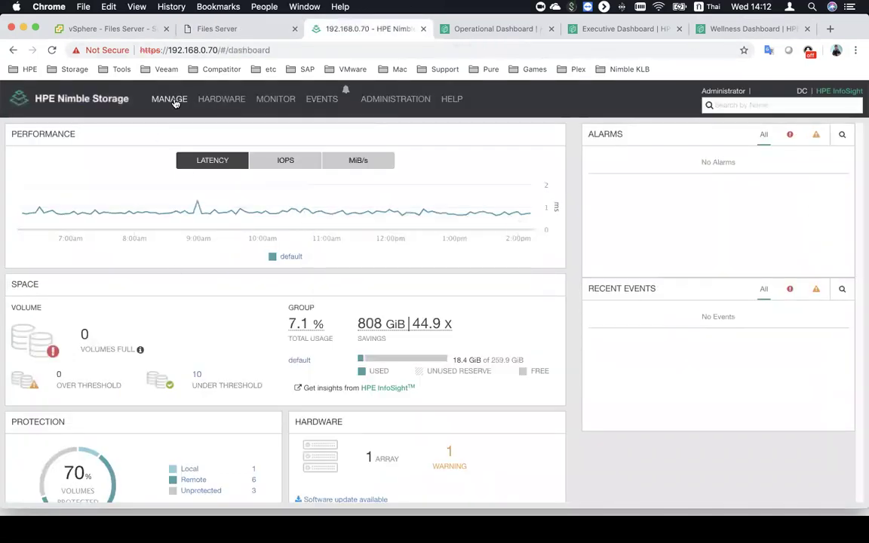
pyautogui.moveTo(164, 104)
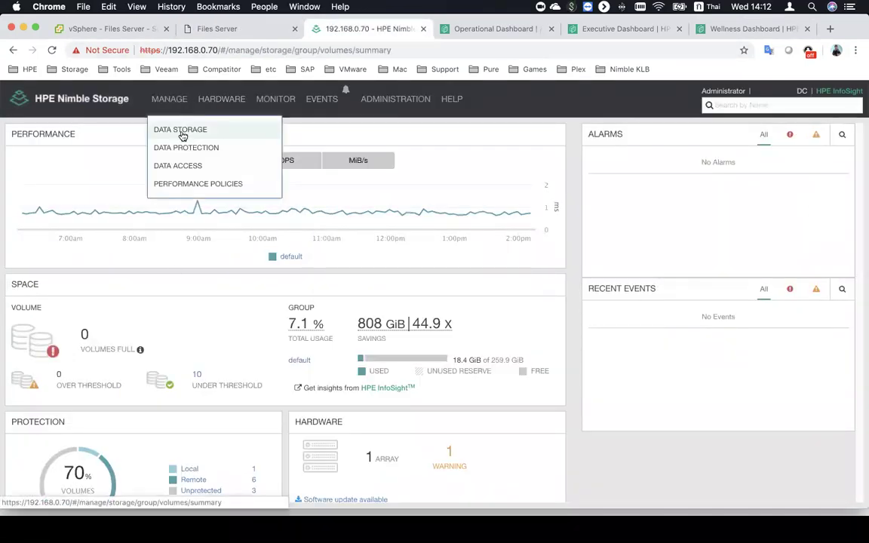
pyautogui.click(184, 135)
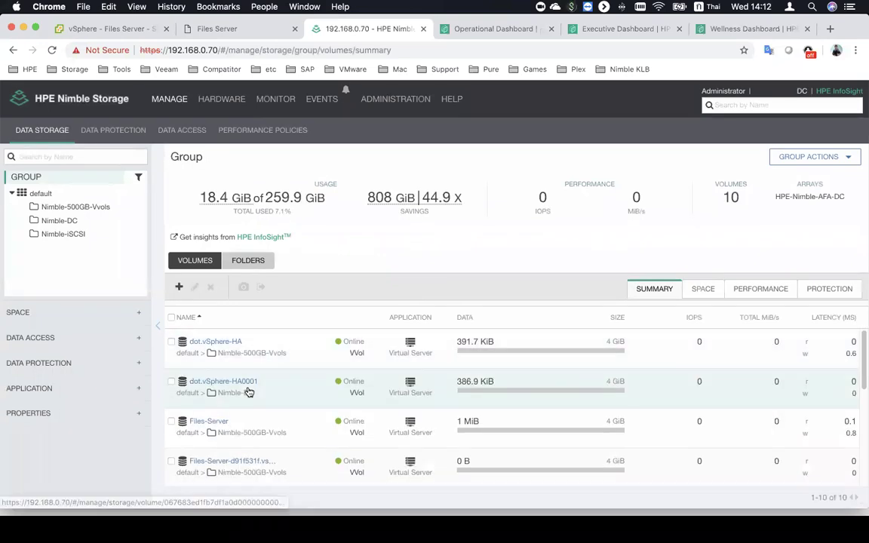
pyautogui.scroll(-2, 249, 391)
pyautogui.scroll(1, 249, 391)
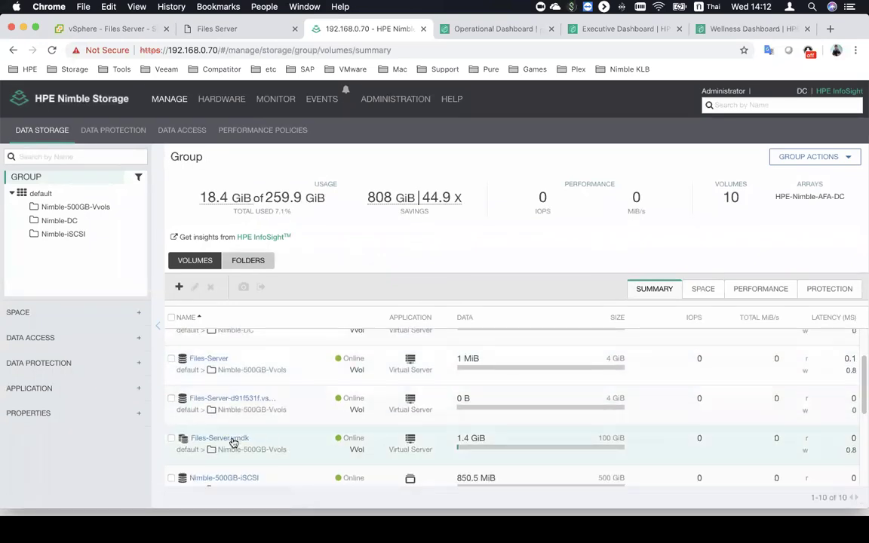
pyautogui.click(218, 437)
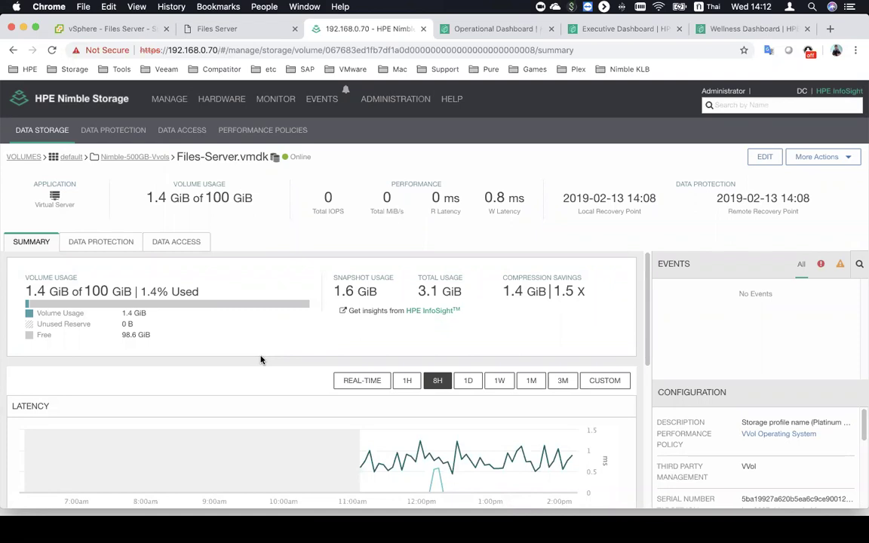
# Step: Review the hourly snapshots and their replication state in the Files-Server.vmdk volume's data protection details
pyautogui.click(113, 243)
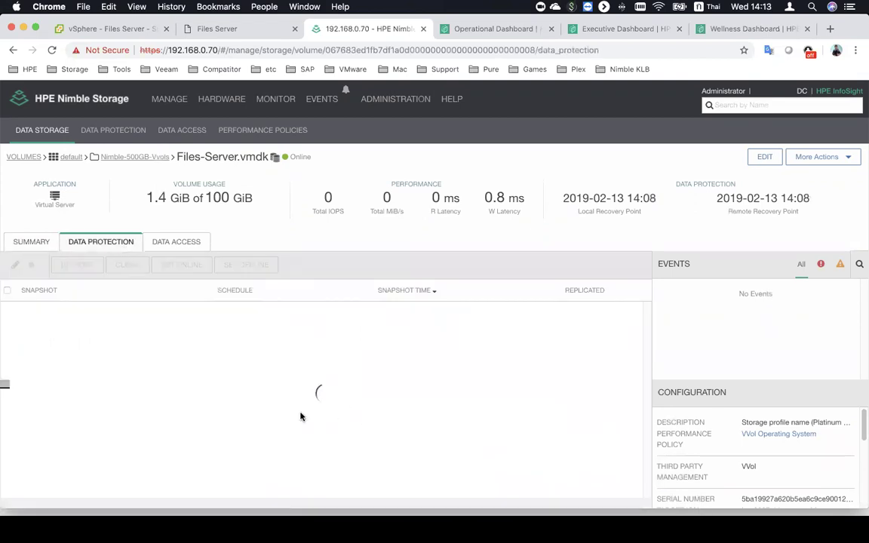
pyautogui.scroll(-3, 276, 285)
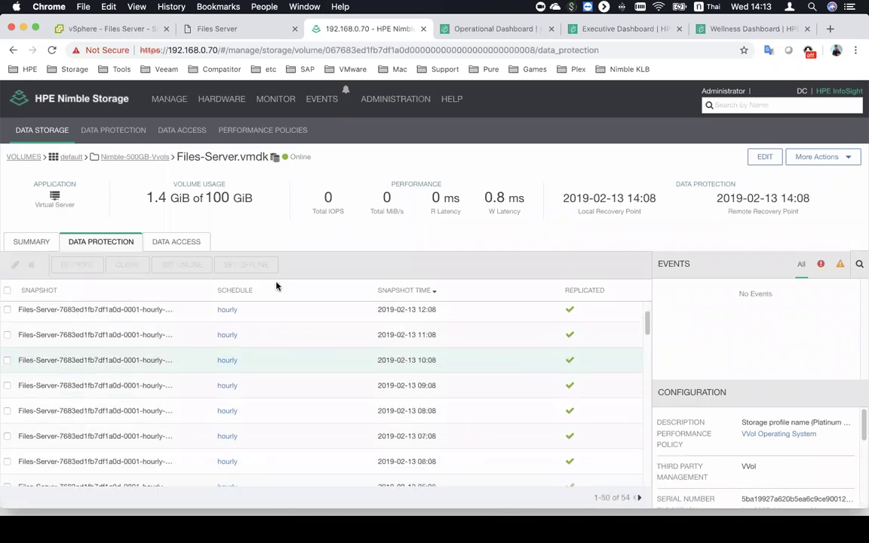
pyautogui.scroll(2, 309, 429)
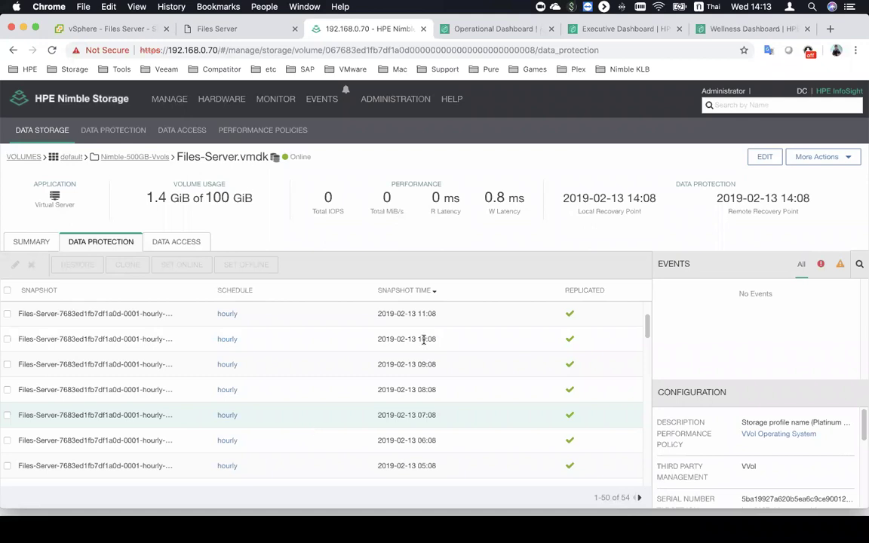
pyautogui.scroll(3, 427, 339)
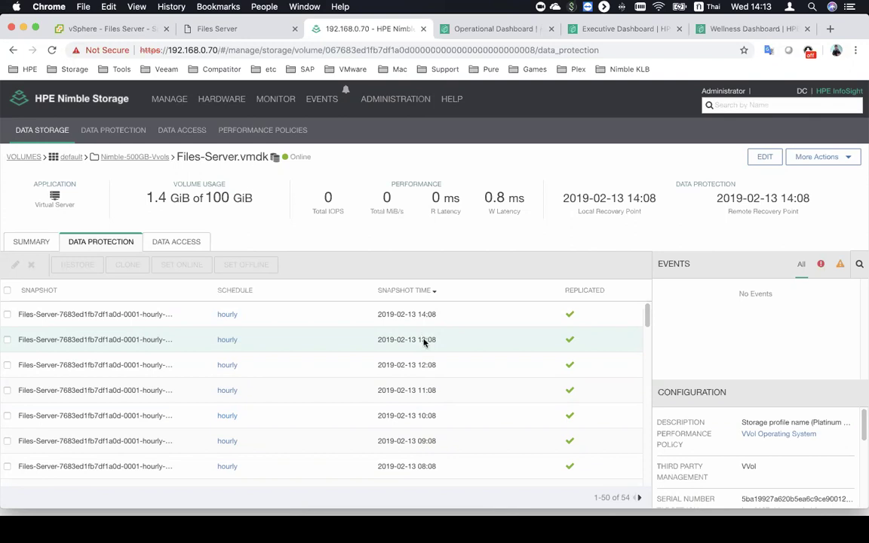
# Step: Show the registered vCenter in the array's VMware Integration settings
pyautogui.click(416, 102)
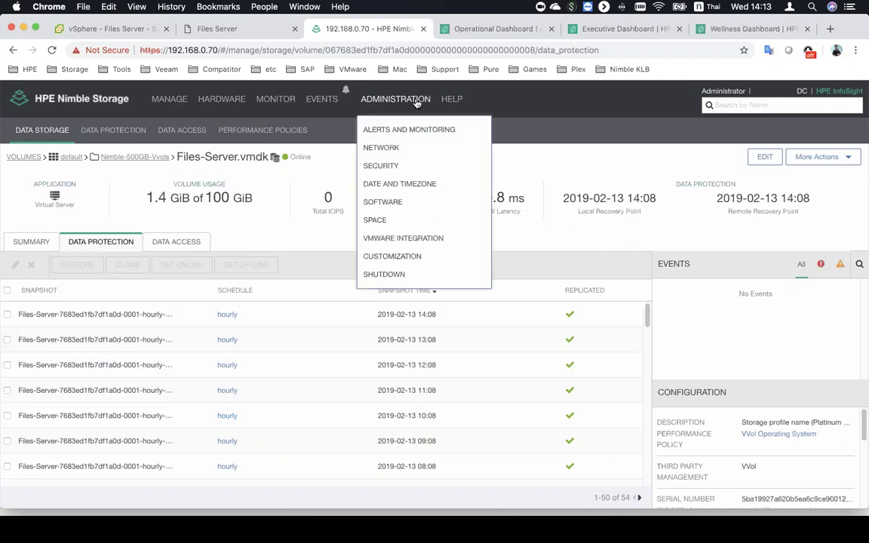
pyautogui.click(394, 239)
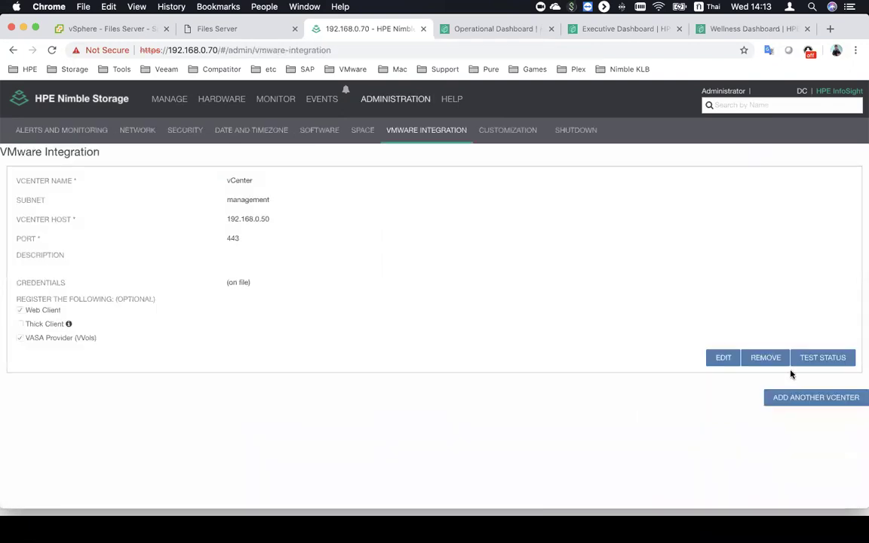
pyautogui.click(393, 102)
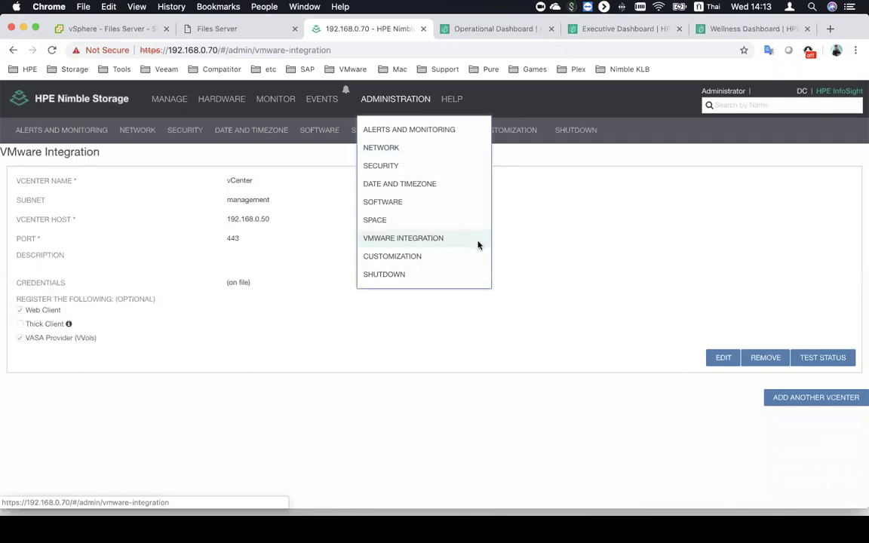
# Step: Inspect the host, username and password fields for registering another vCenter, and cancel the registration
pyautogui.click(771, 398)
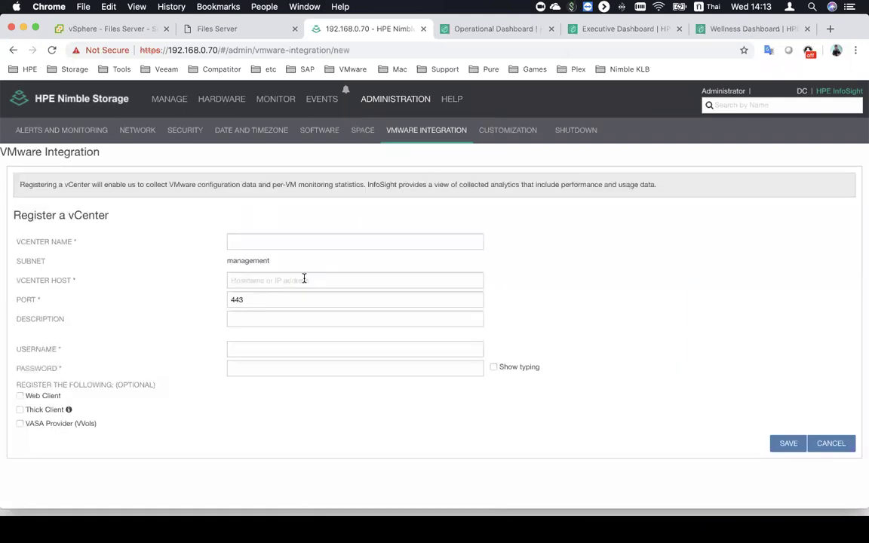
pyautogui.click(231, 280)
pyautogui.click(231, 351)
pyautogui.press('Tab')
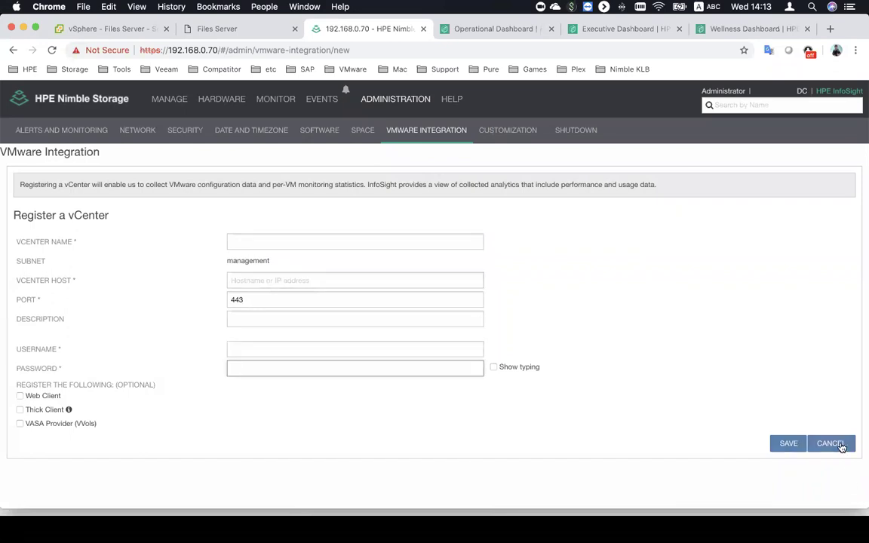
pyautogui.click(841, 447)
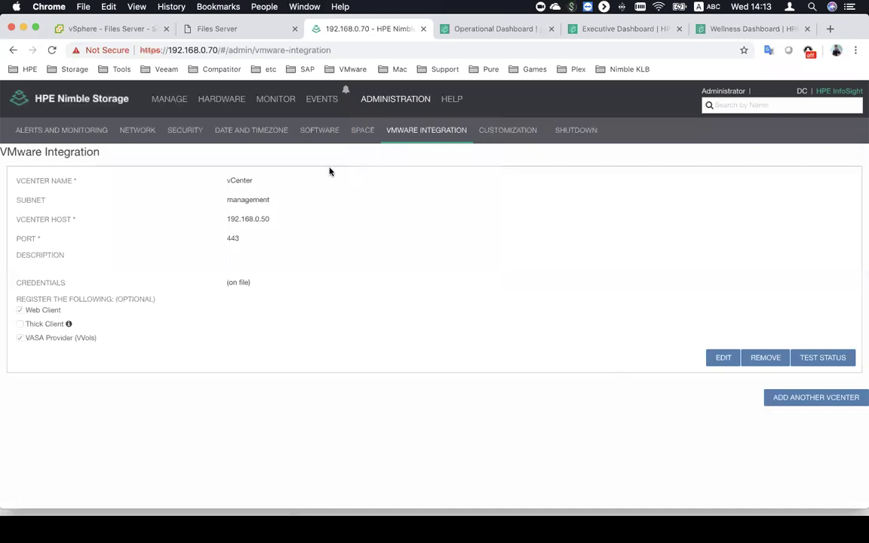
# Step: Switch to the vSphere Client and open the Nimble Storage plug-in from the shortcuts
pyautogui.click(107, 27)
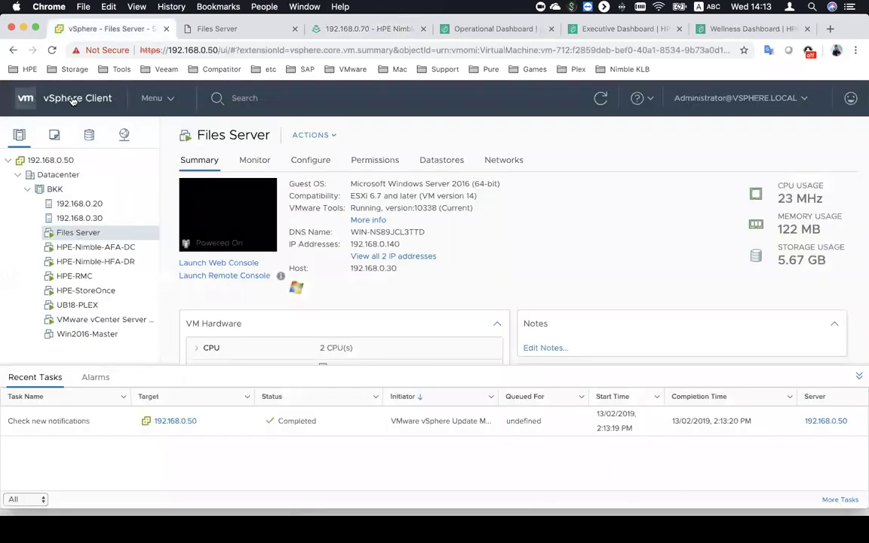
pyautogui.click(73, 98)
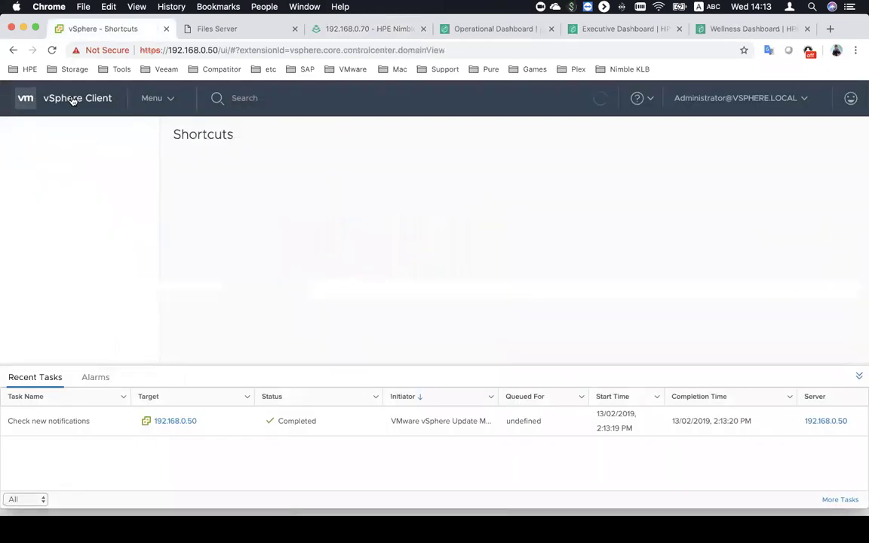
pyautogui.click(556, 306)
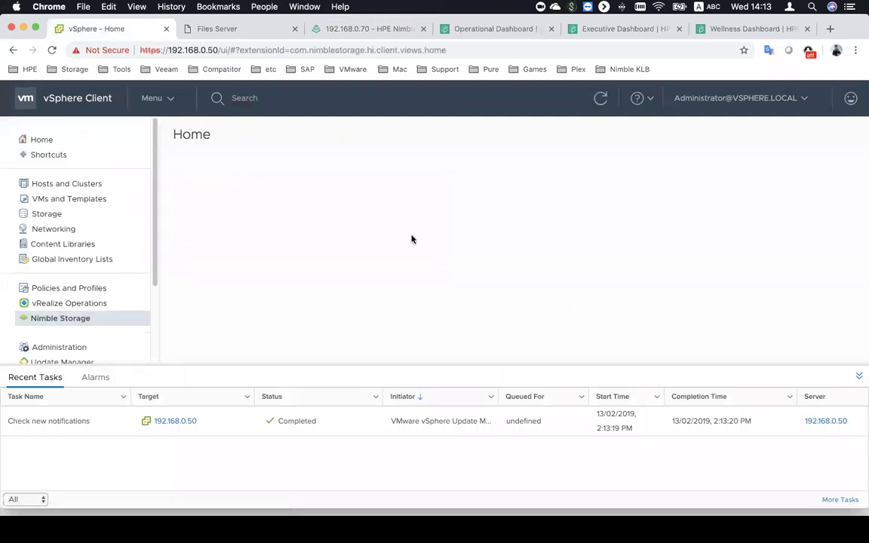
# Step: Start a new VM storage policy and name it "5 min Data Protection"
pyautogui.click(70, 99)
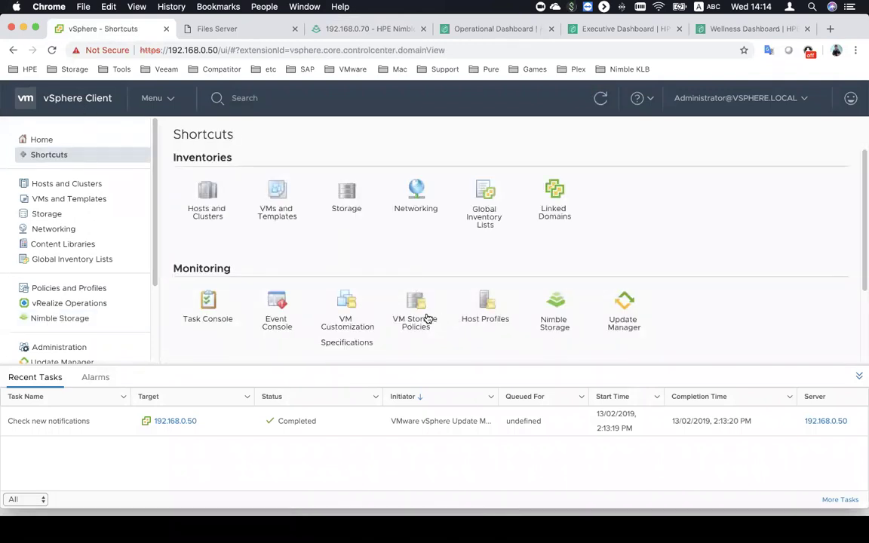
pyautogui.click(428, 319)
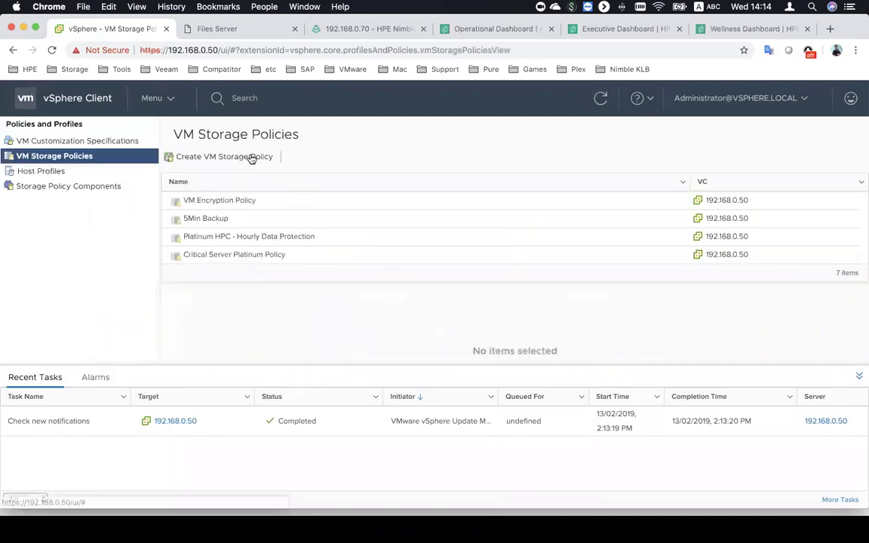
pyautogui.click(250, 156)
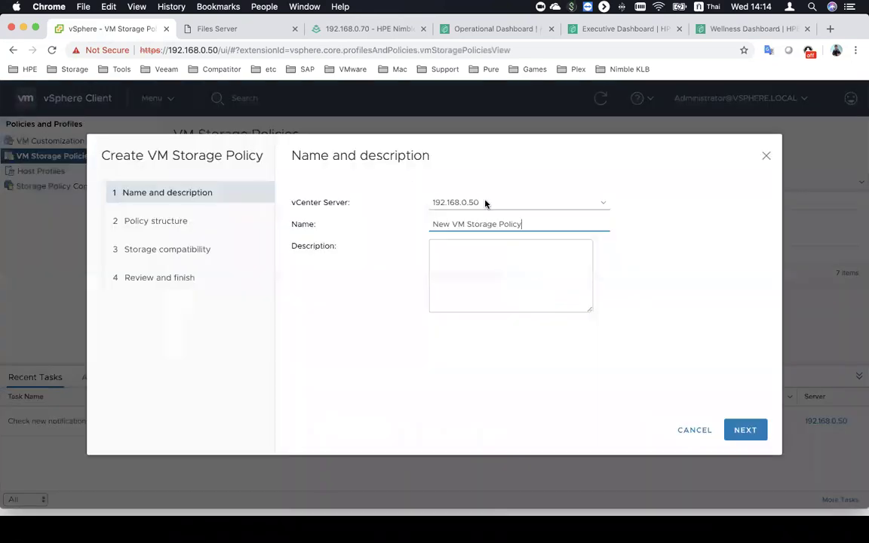
pyautogui.tripleClick(498, 224)
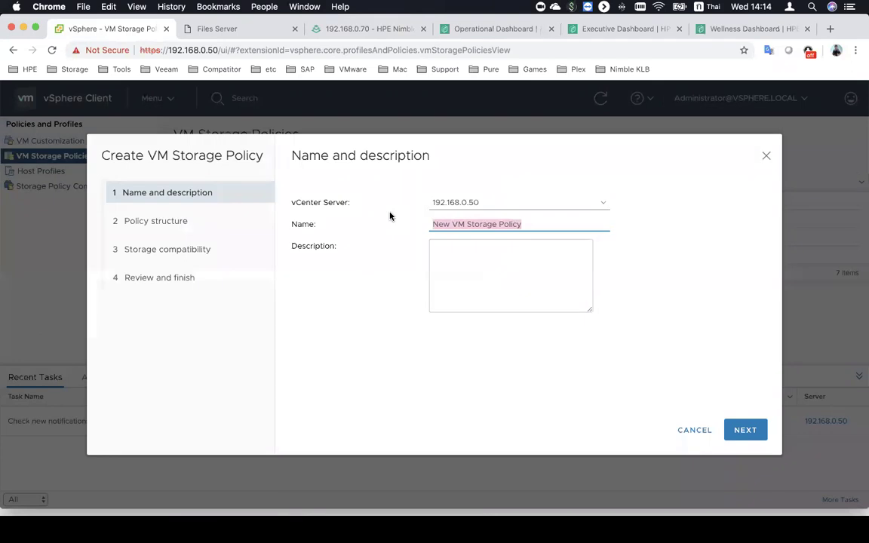
pyautogui.write('ก ?')
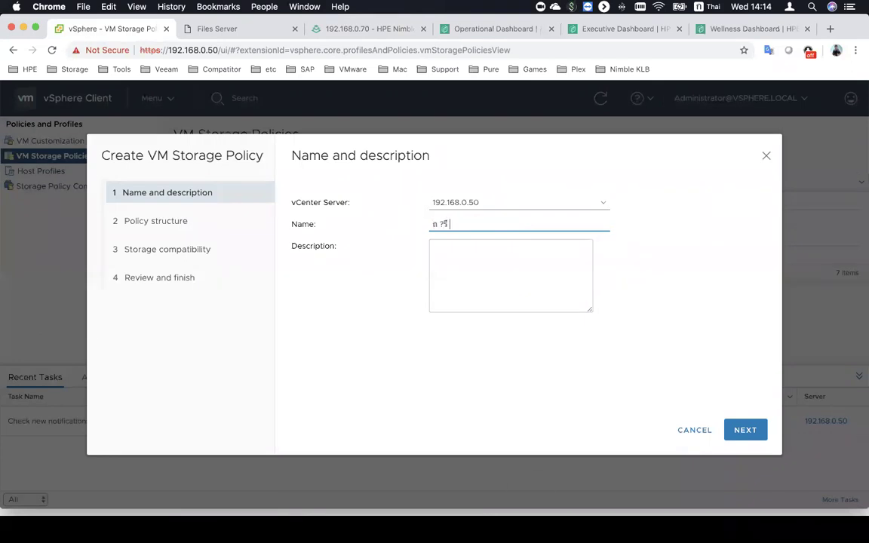
pyautogui.hotkey('ctrl', 'space')
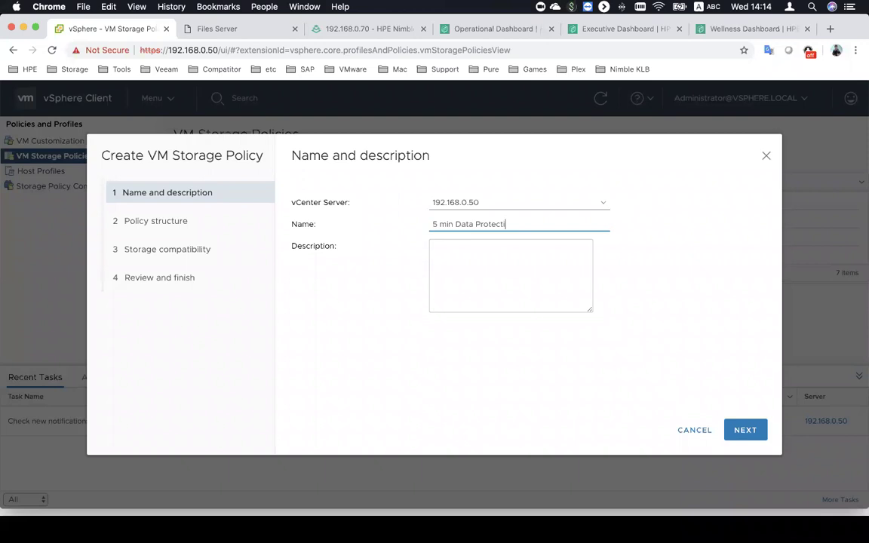
pyautogui.click(735, 429)
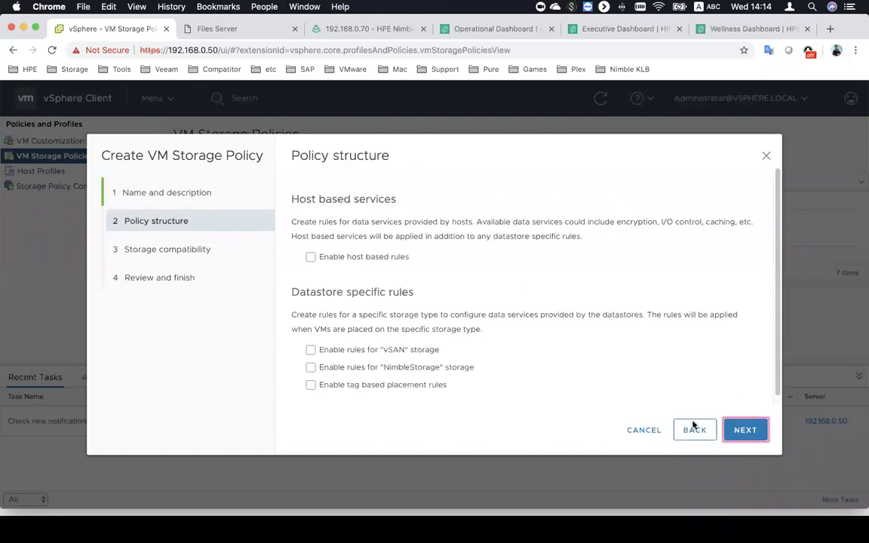
# Step: Enable the policy's rules for "NimbleStorage" storage and add a Deduplication placement rule set to Yes
pyautogui.click(402, 372)
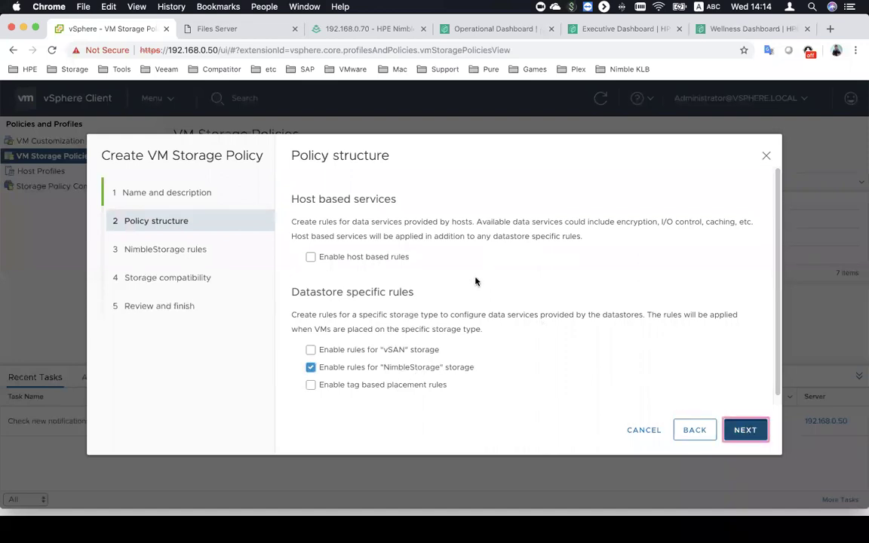
pyautogui.press('Return')
pyautogui.click(346, 228)
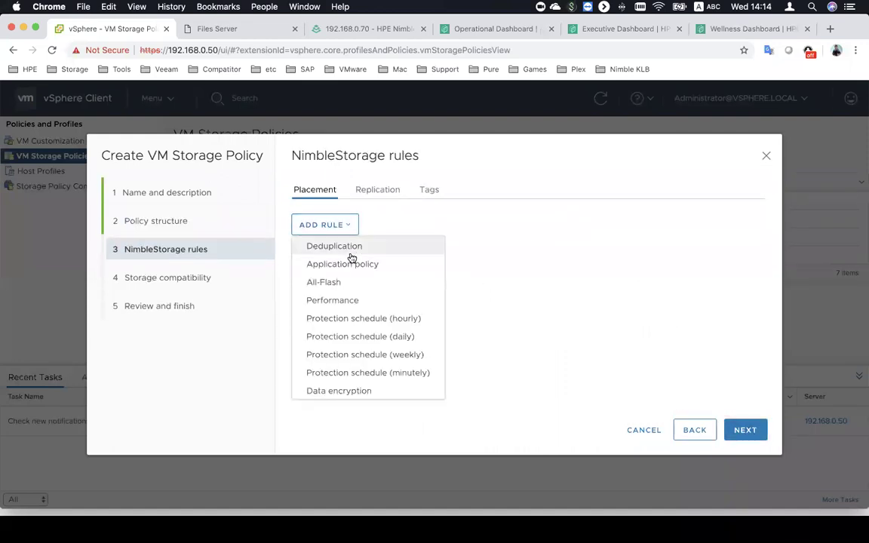
pyautogui.click(351, 250)
pyautogui.click(584, 221)
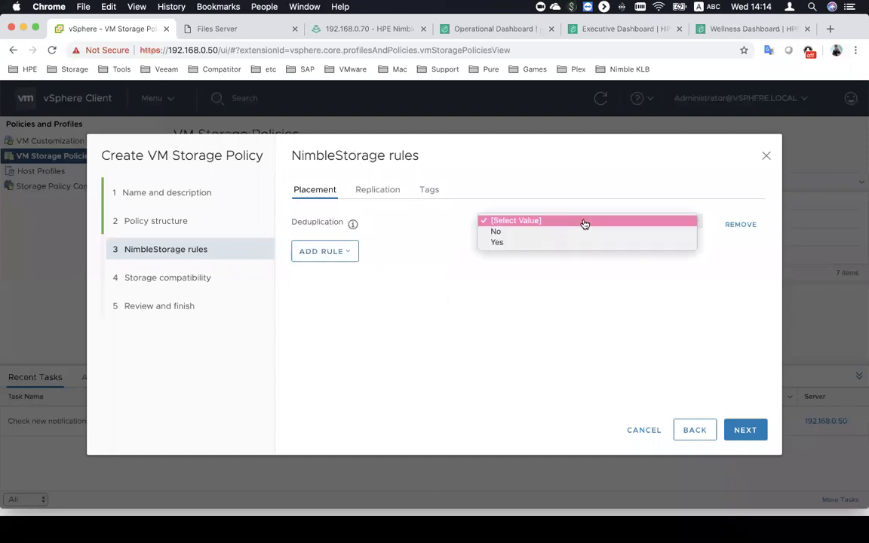
pyautogui.click(581, 243)
# Step: Add a minutely protection schedule with snapshots every 5 minutes and 266 snapshots to retain locally
pyautogui.click(332, 251)
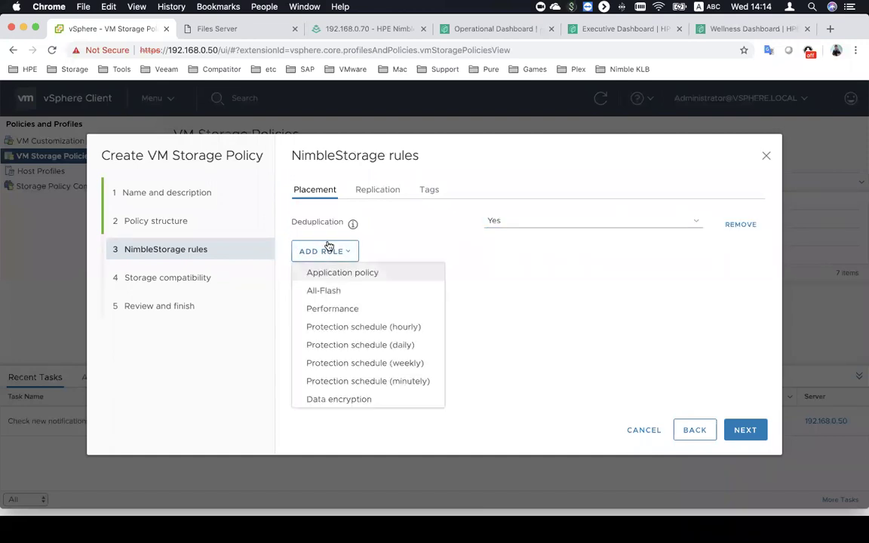
pyautogui.click(398, 381)
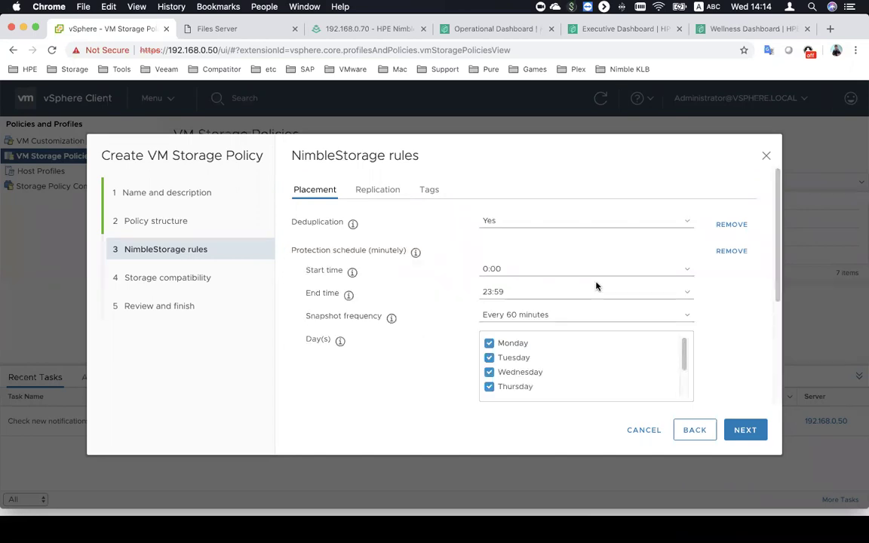
pyautogui.click(547, 315)
pyautogui.click(547, 261)
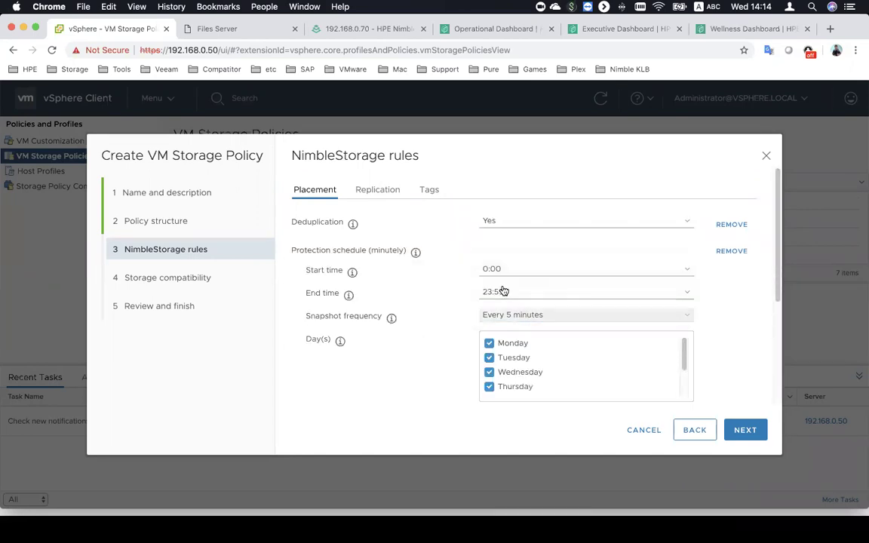
pyautogui.scroll(-2, 644, 320)
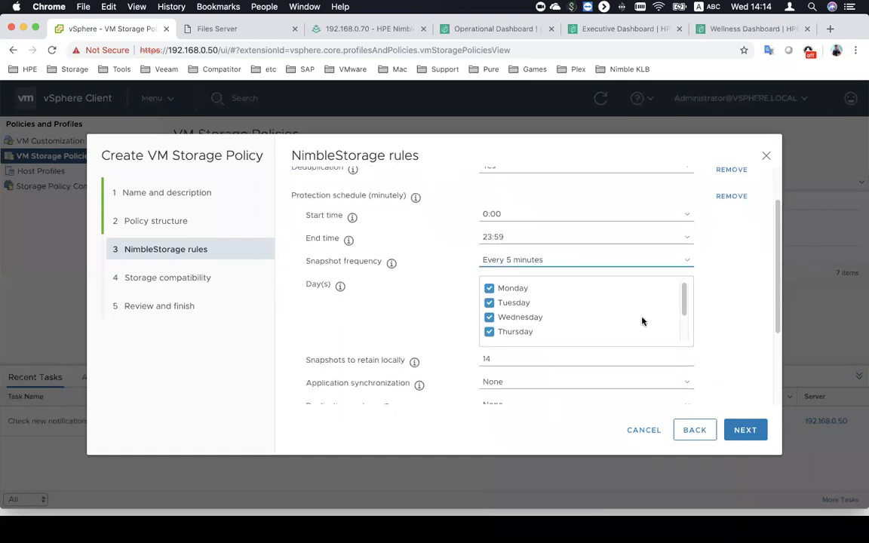
pyautogui.moveTo(498, 365); pyautogui.dragTo(468, 361)
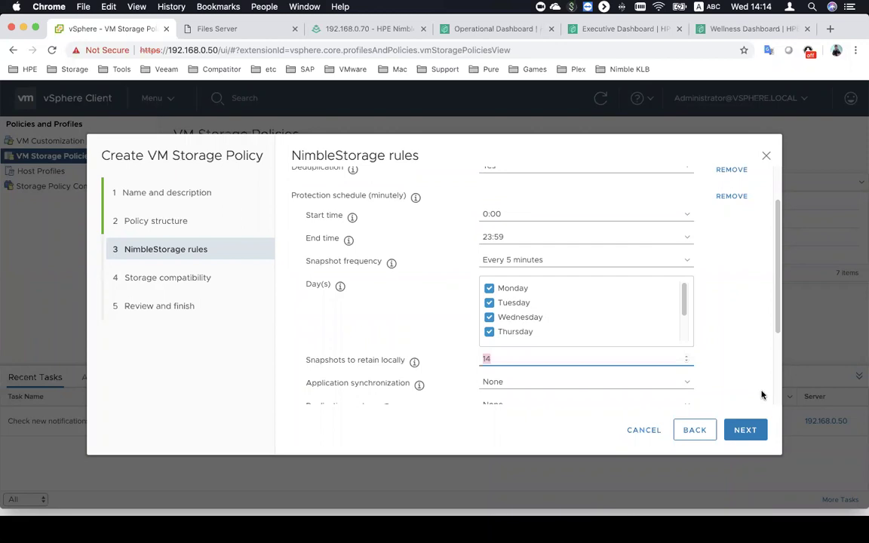
pyautogui.click(730, 368)
pyautogui.scroll(-4, 730, 368)
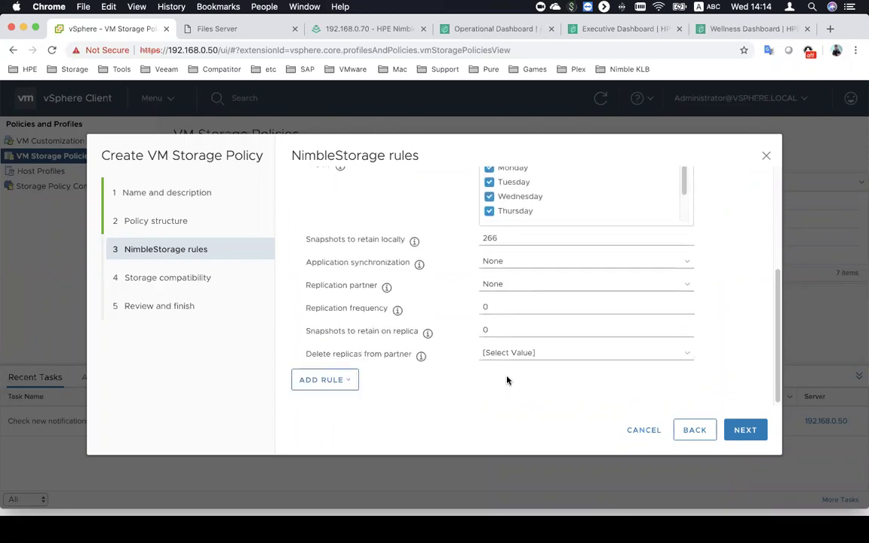
# Step: Check the available replication partners, keeping None, and set Delete replicas from partner to No
pyautogui.click(517, 285)
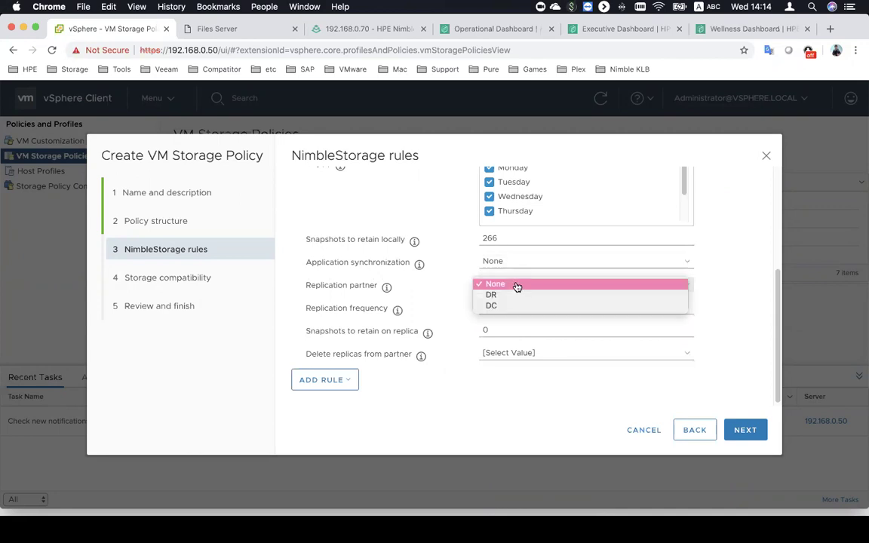
pyautogui.click(775, 256)
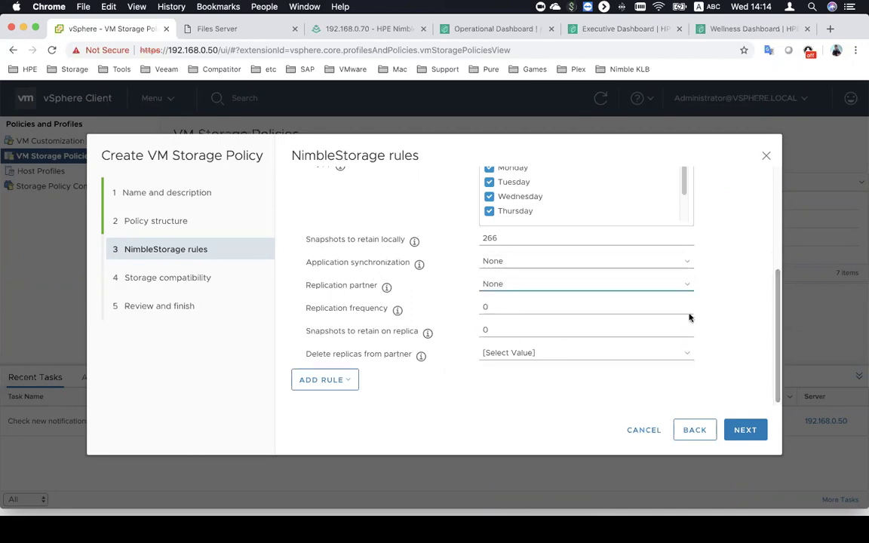
pyautogui.click(575, 353)
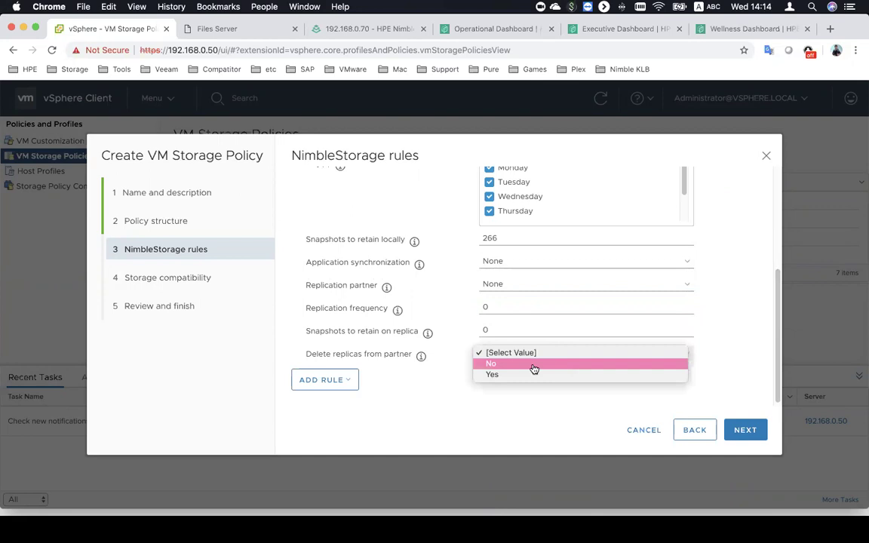
pyautogui.click(534, 368)
# Step: Review the schedule settings and compatible storage, and finish creating the VM storage policy
pyautogui.scroll(3, 489, 386)
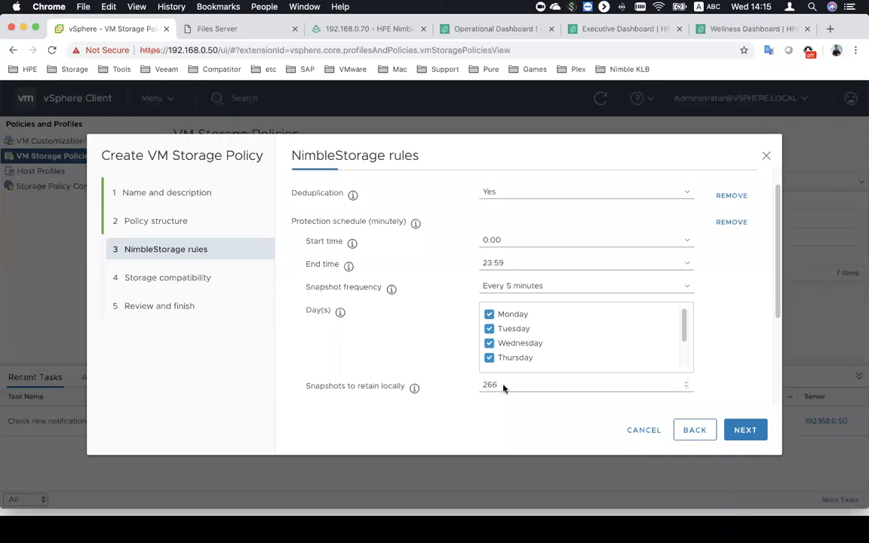
pyautogui.click(746, 430)
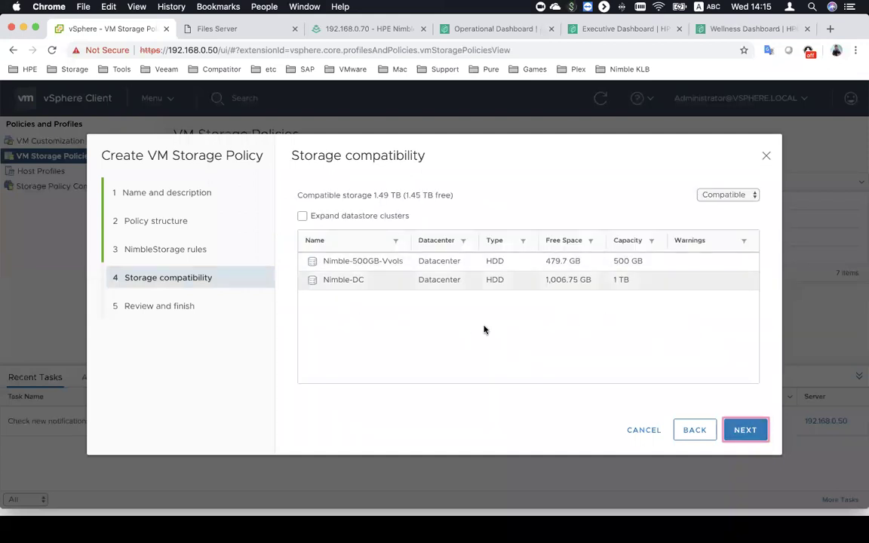
pyautogui.click(745, 436)
pyautogui.click(734, 432)
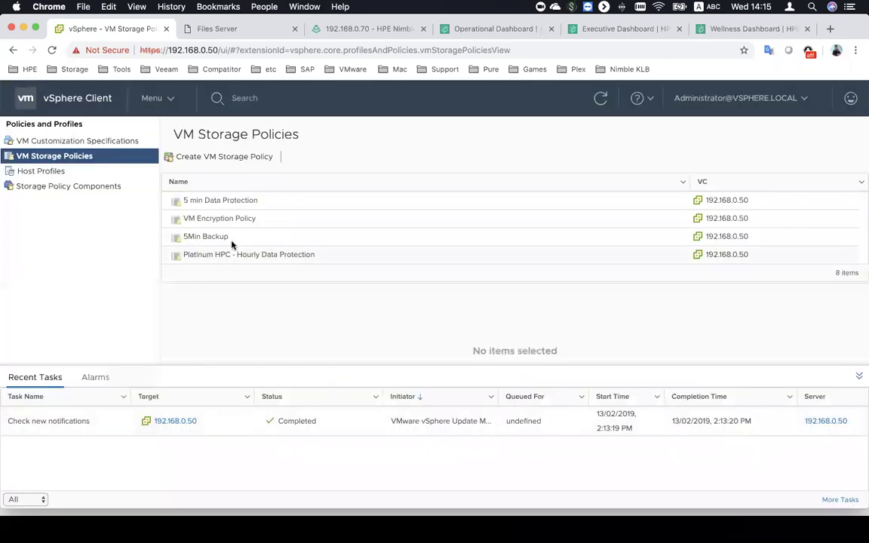
# Step: Start a New Virtual Machine on the BKK cluster with the "Create a new virtual machine" creation type
pyautogui.click(101, 97)
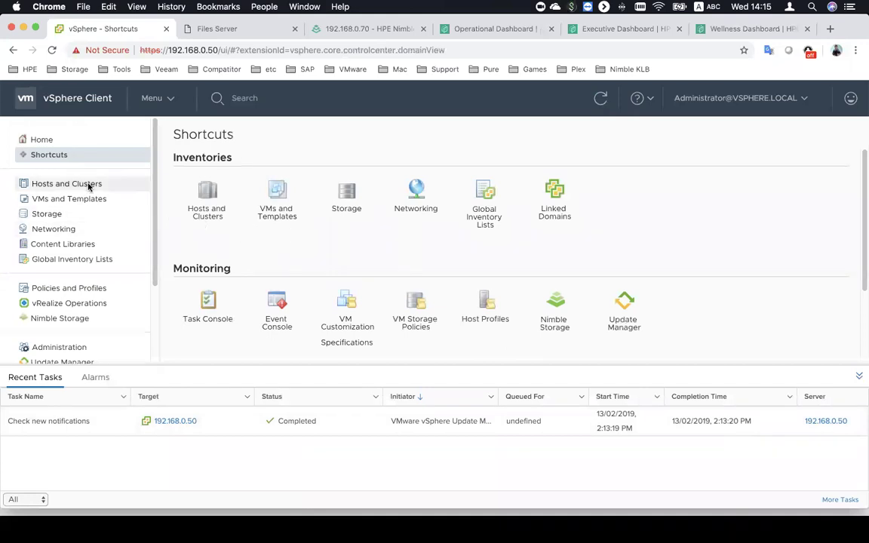
pyautogui.click(89, 185)
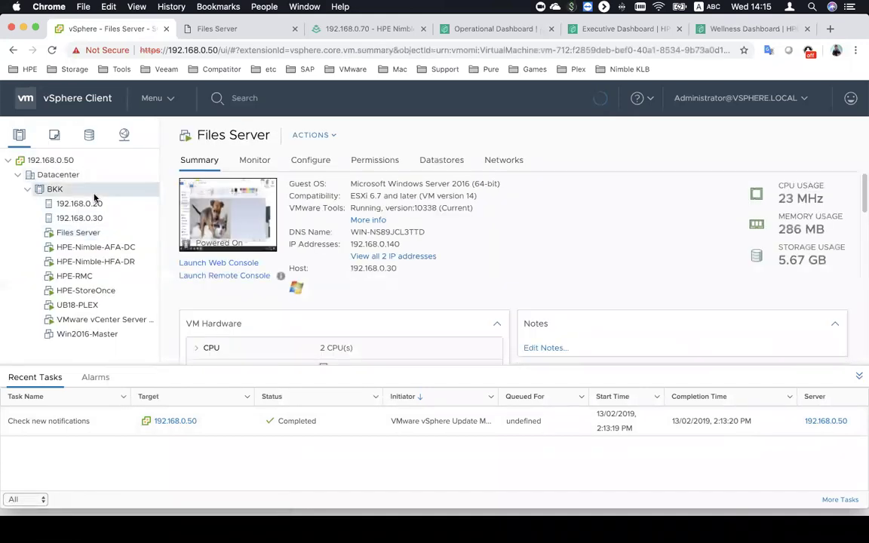
pyautogui.click(94, 192)
pyautogui.rightClick(92, 190)
pyautogui.click(157, 228)
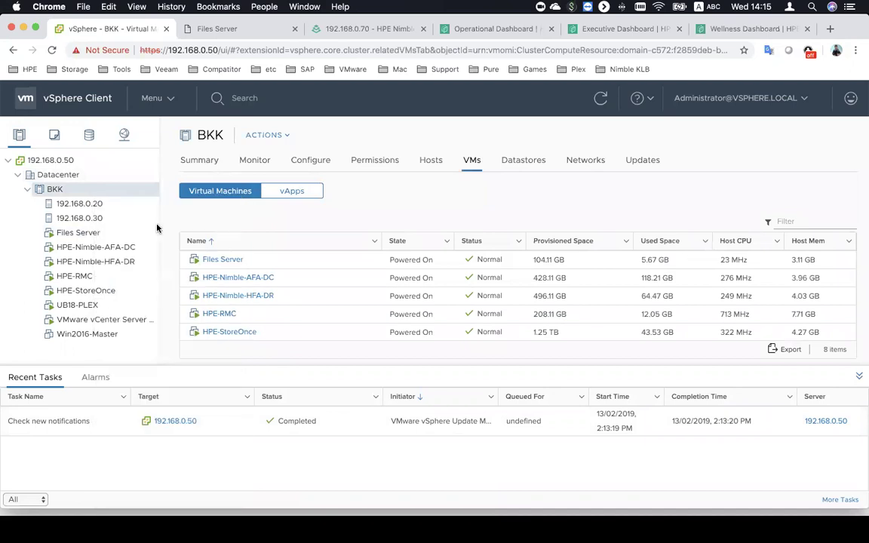
pyautogui.press('Escape')
pyautogui.rightClick(127, 189)
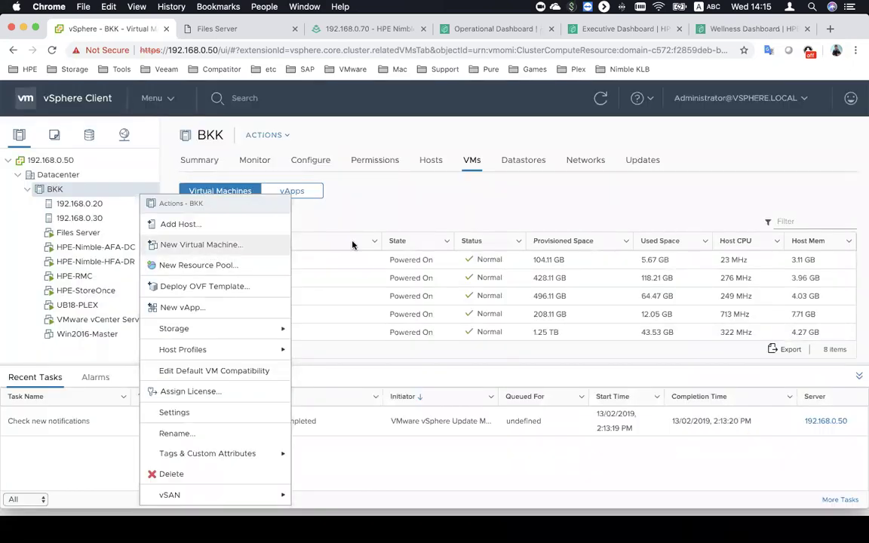
pyautogui.click(201, 244)
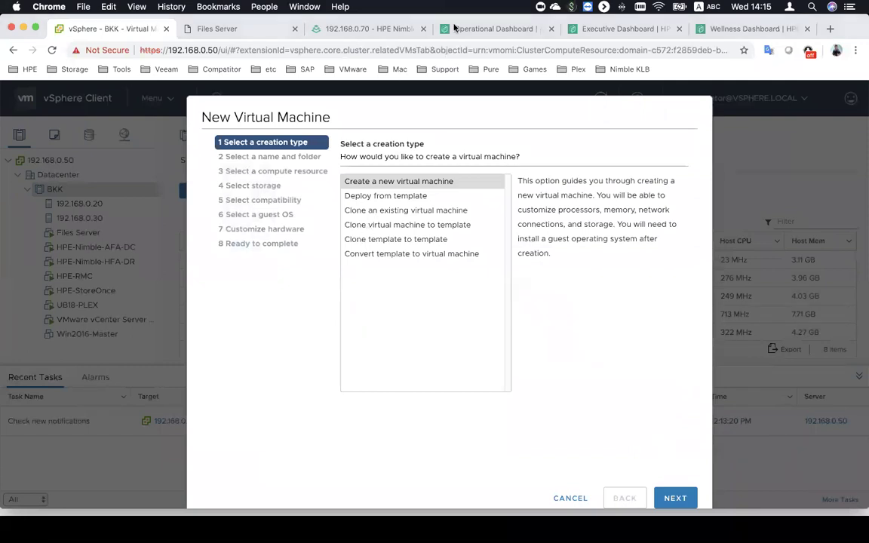
pyautogui.click(674, 498)
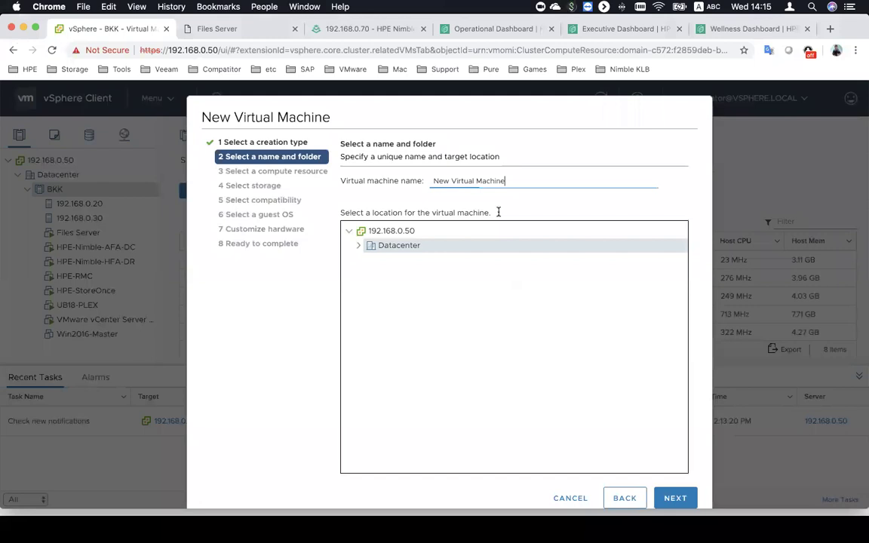
# Step: Name the virtual machine "Prod - SQL" in Datacenter and accept the preselected compute resource to reach storage selection
pyautogui.moveTo(520, 185); pyautogui.dragTo(462, 176)
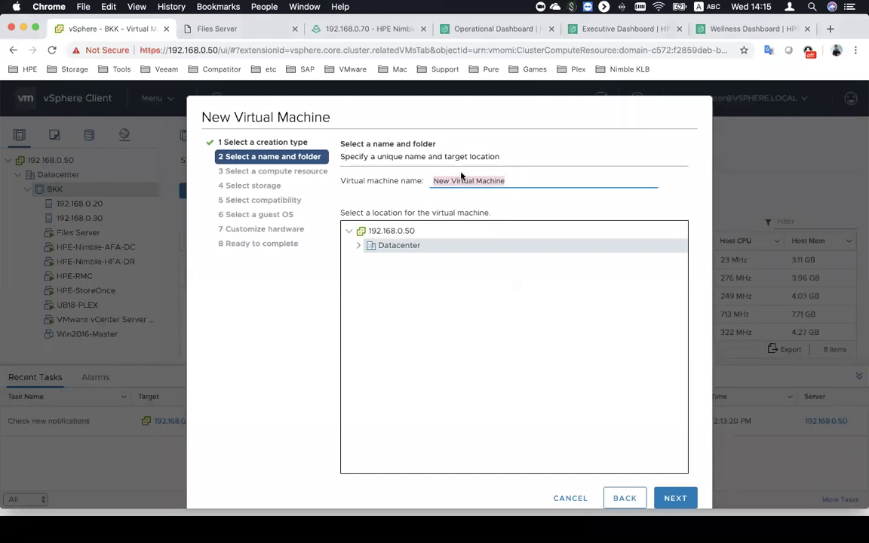
pyautogui.write('Prod -')
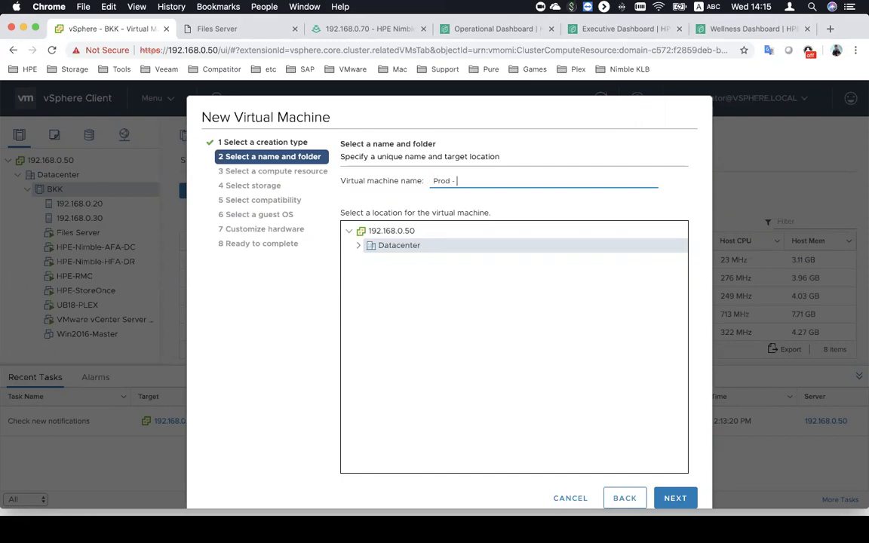
pyautogui.write(' SQL')
pyautogui.click(673, 498)
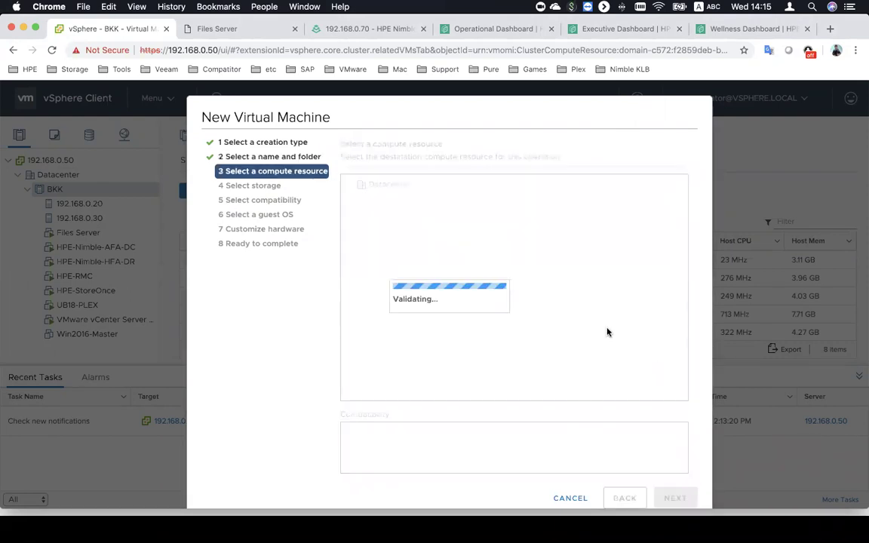
pyautogui.click(667, 500)
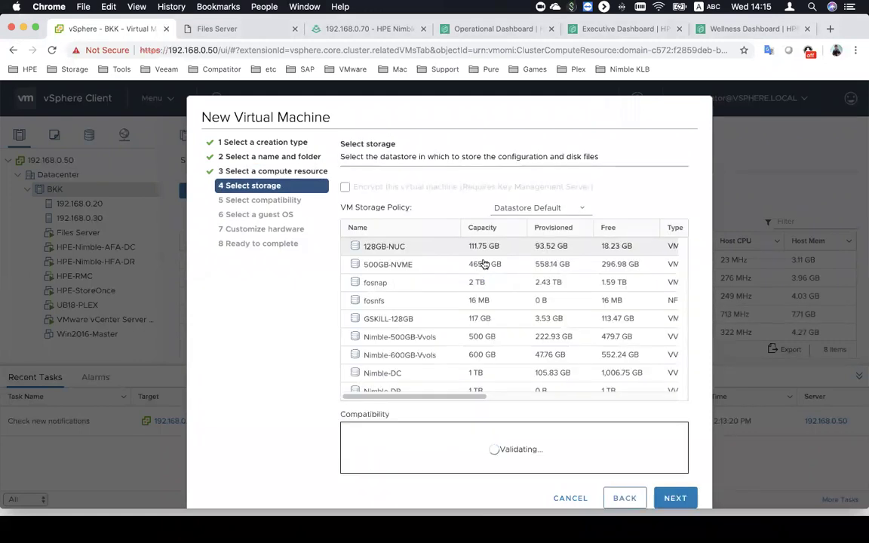
# Step: Assign the "5 min Data Protection" VM storage policy and choose Nimble-DC as the new virtual machine's datastore
pyautogui.click(568, 209)
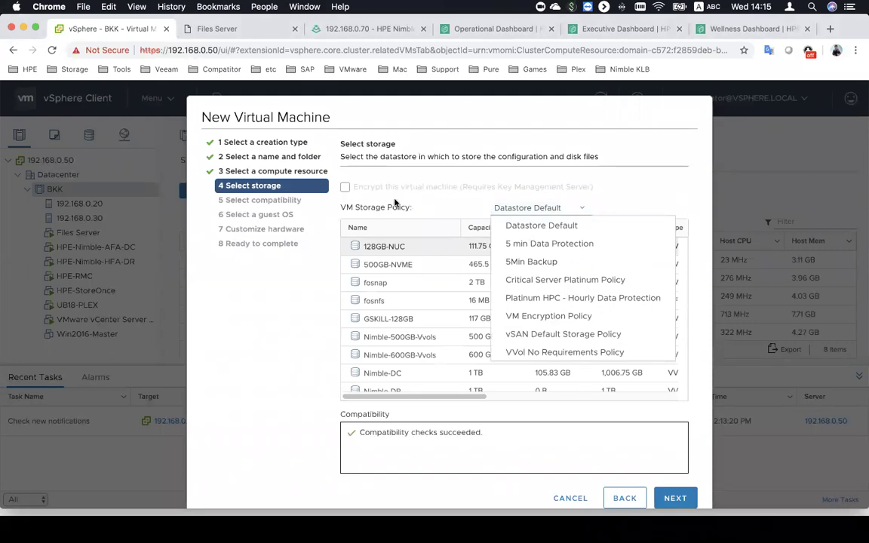
pyautogui.click(522, 243)
pyautogui.scroll(-1, 447, 258)
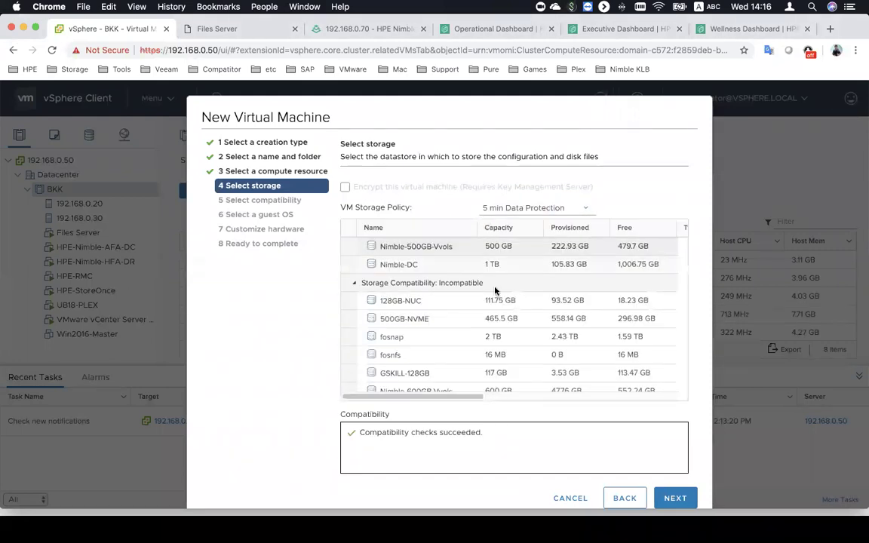
pyautogui.click(396, 262)
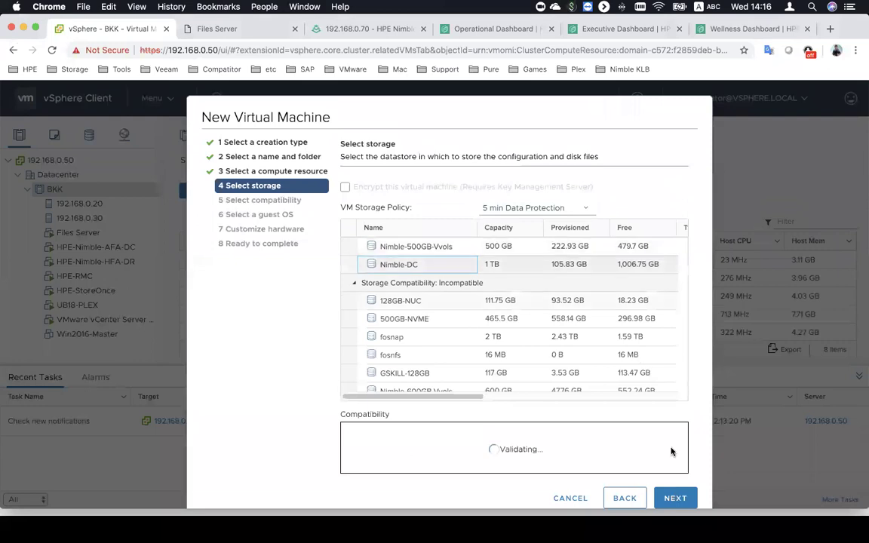
pyautogui.click(675, 498)
# Step: Keep the default compatibility and guest OS, set the new hard disk to 67 GB, and finish creating the virtual machine
pyautogui.click(675, 497)
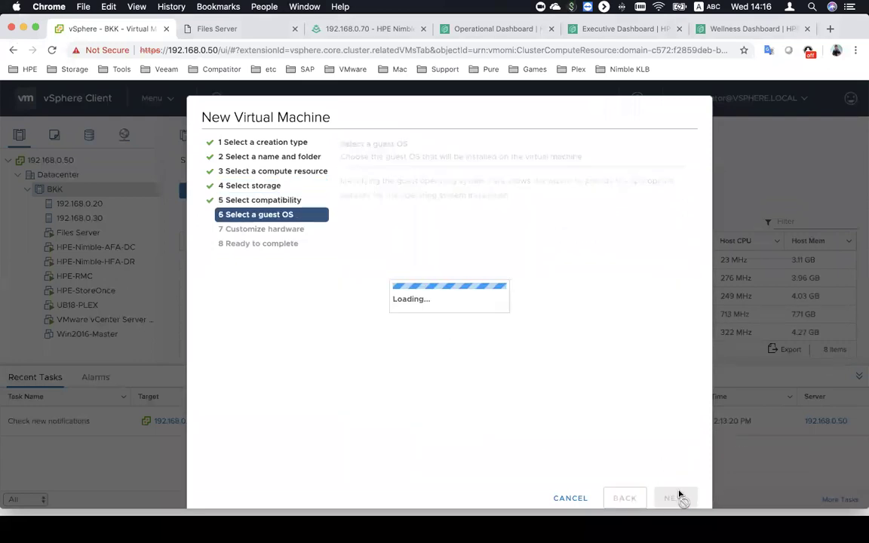
pyautogui.click(673, 497)
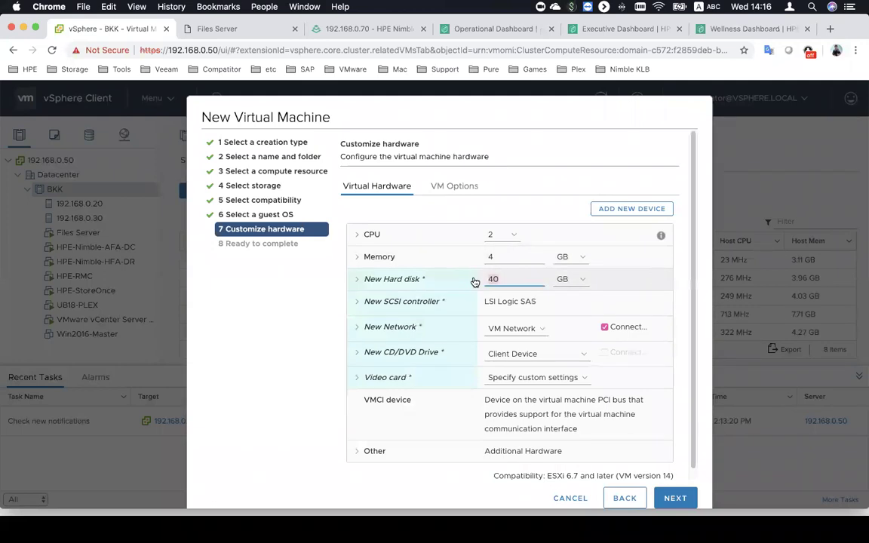
pyautogui.write('67')
pyautogui.click(673, 499)
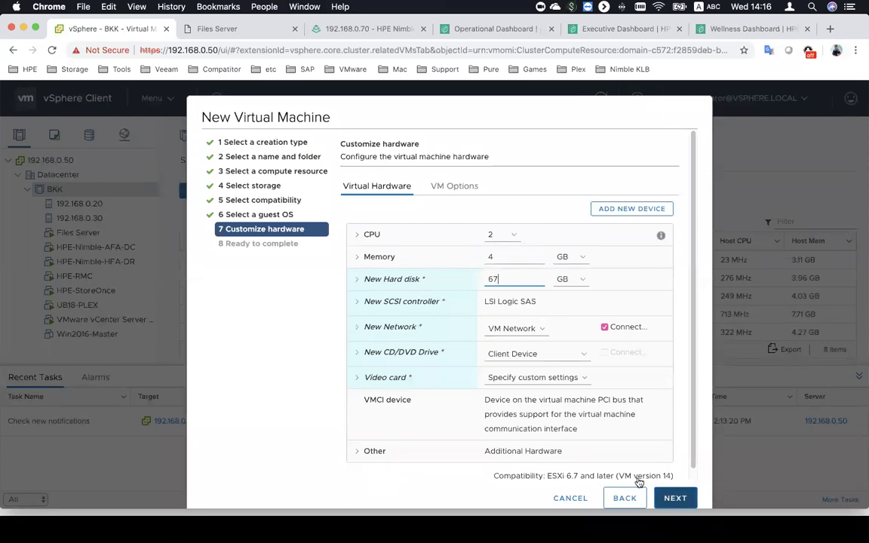
pyautogui.click(674, 498)
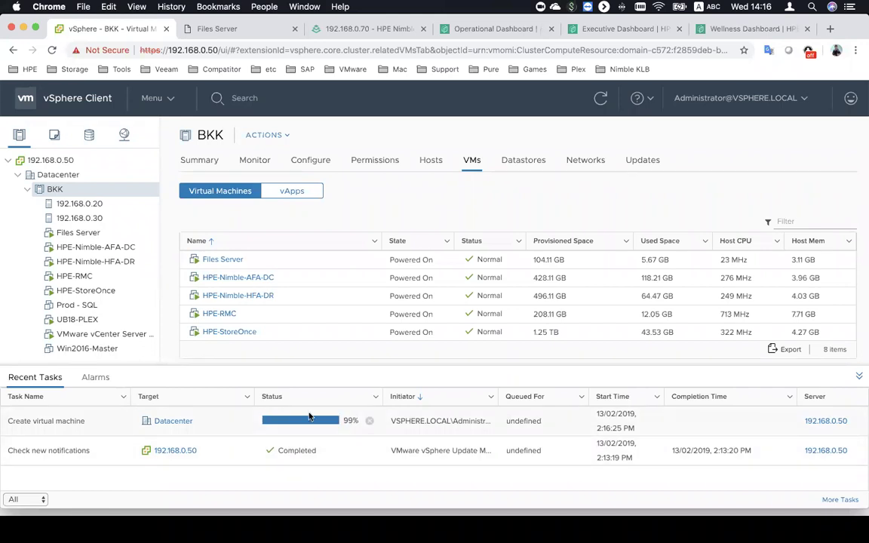
# Step: Power on the Prod - SQL virtual machine
pyautogui.click(79, 305)
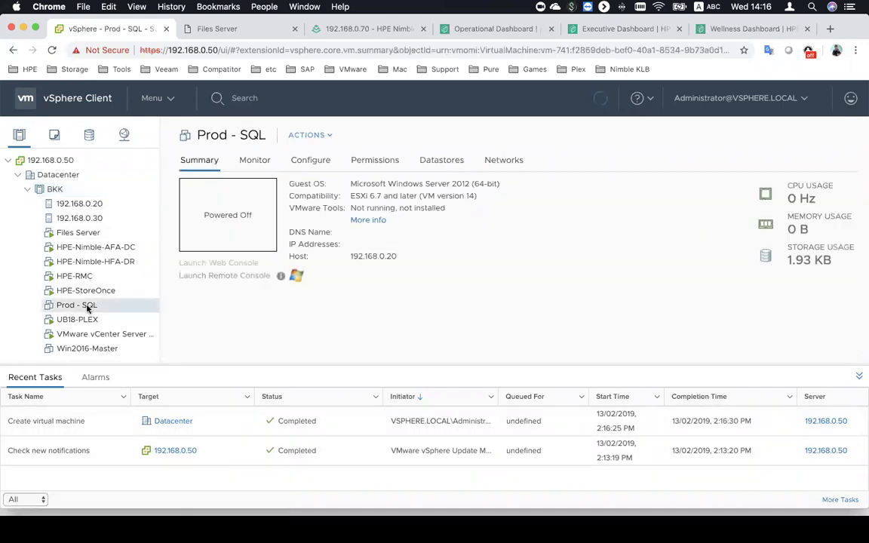
pyautogui.click(321, 137)
pyautogui.moveTo(438, 178)
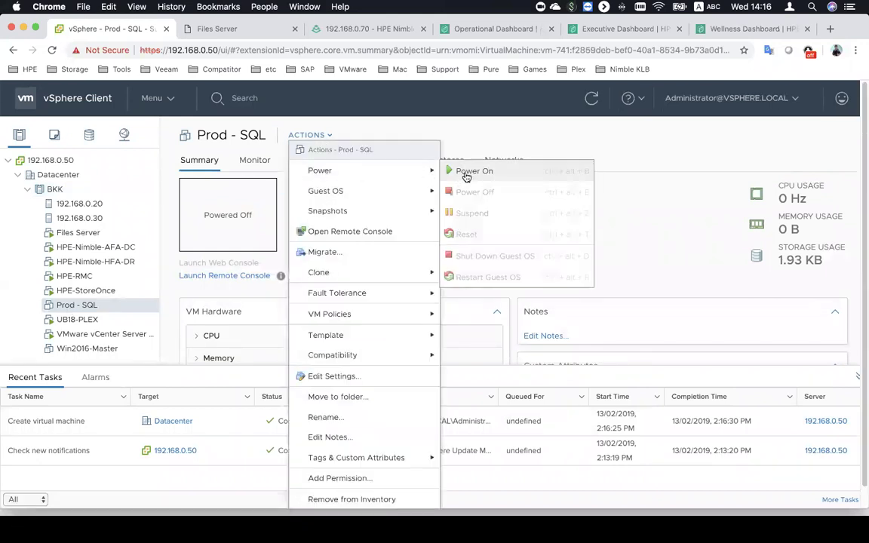
pyautogui.click(467, 174)
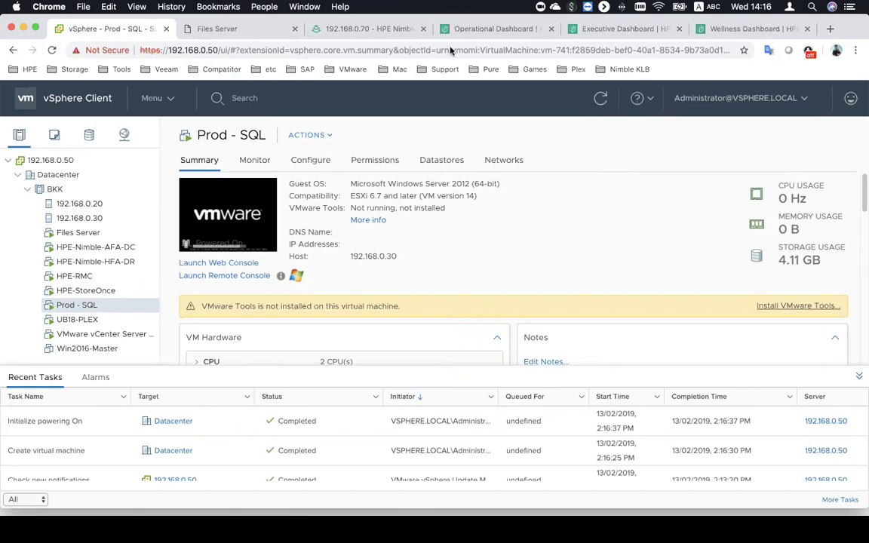
# Step: Switch to HPE Nimble Storage and examine the Prod - SQL volumes in the Nimble-DC data storage folder
pyautogui.click(375, 28)
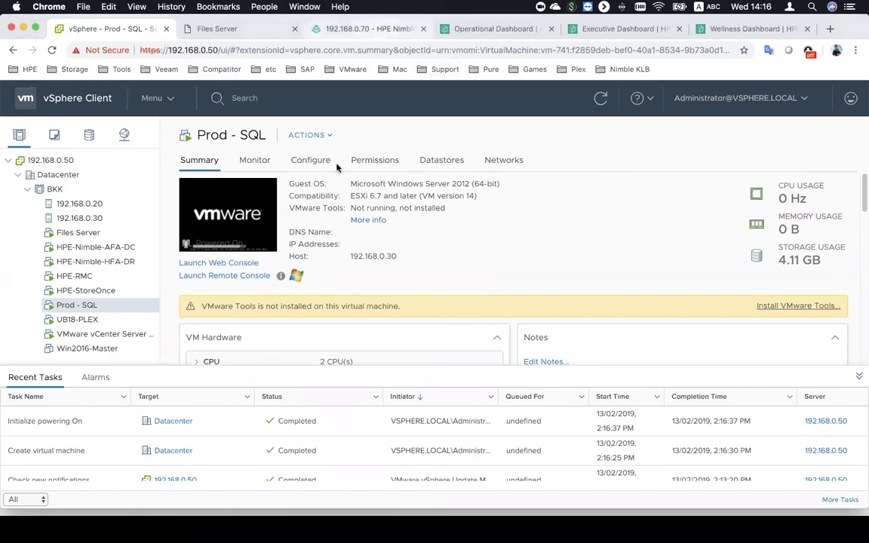
pyautogui.moveTo(167, 113)
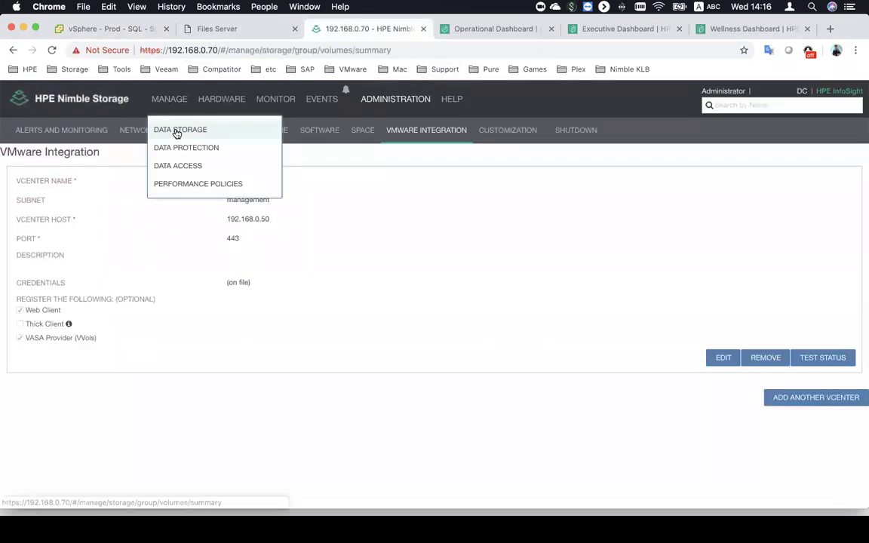
pyautogui.click(178, 131)
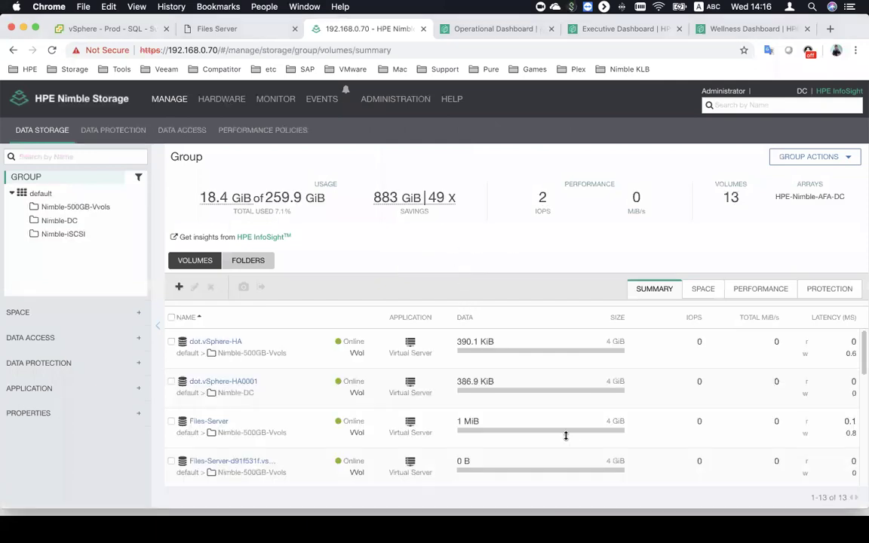
pyautogui.click(64, 221)
pyautogui.scroll(-2, 352, 391)
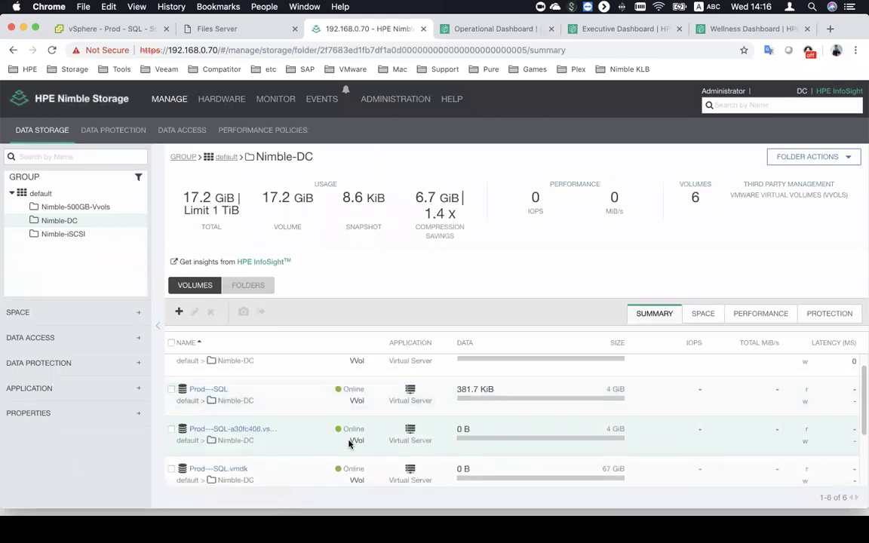
pyautogui.scroll(-1, 392, 434)
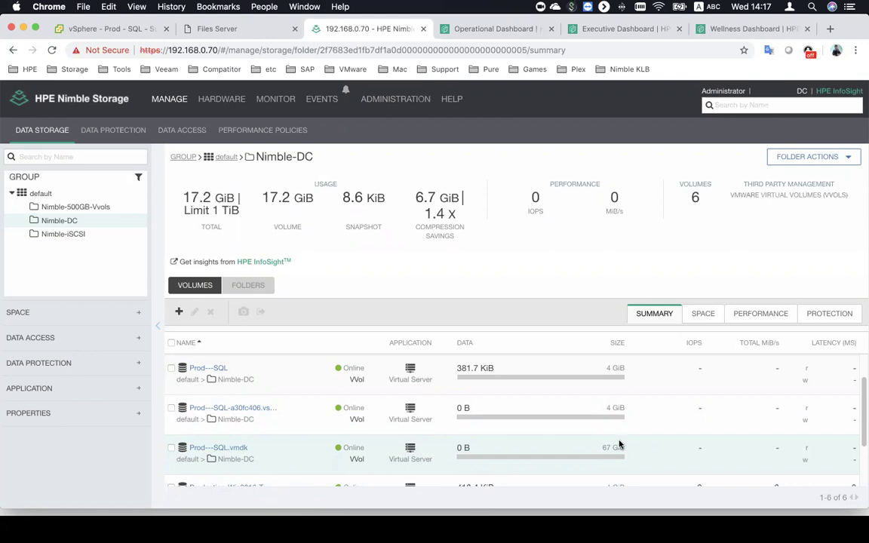
# Step: Check the Prod - SQL summary and the Files Server console, and view the volume collections in HPE Nimble Storage
pyautogui.press('super+1')
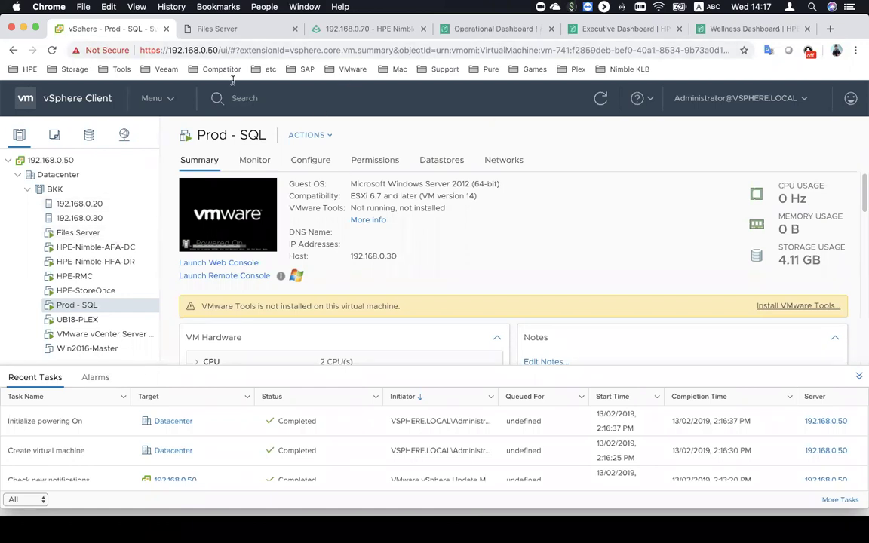
pyautogui.click(215, 29)
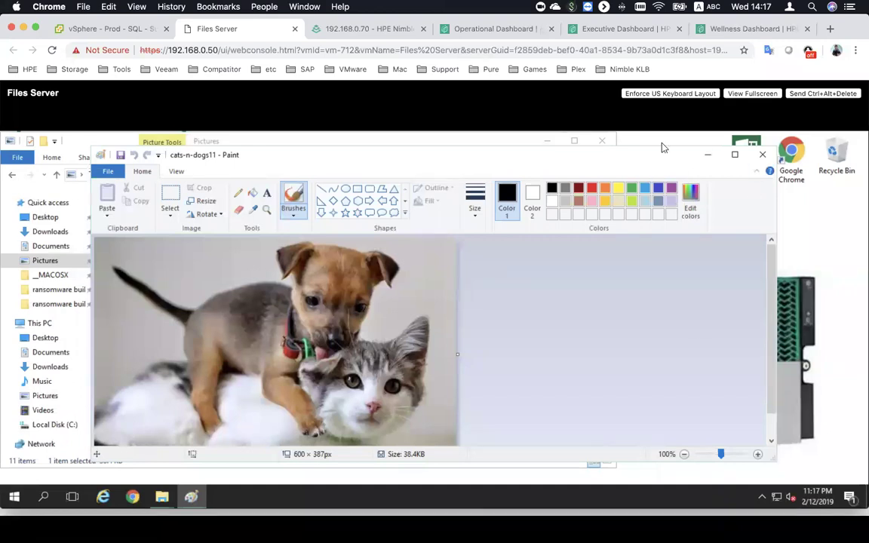
pyautogui.hotkey('ctrl', 'Tab')
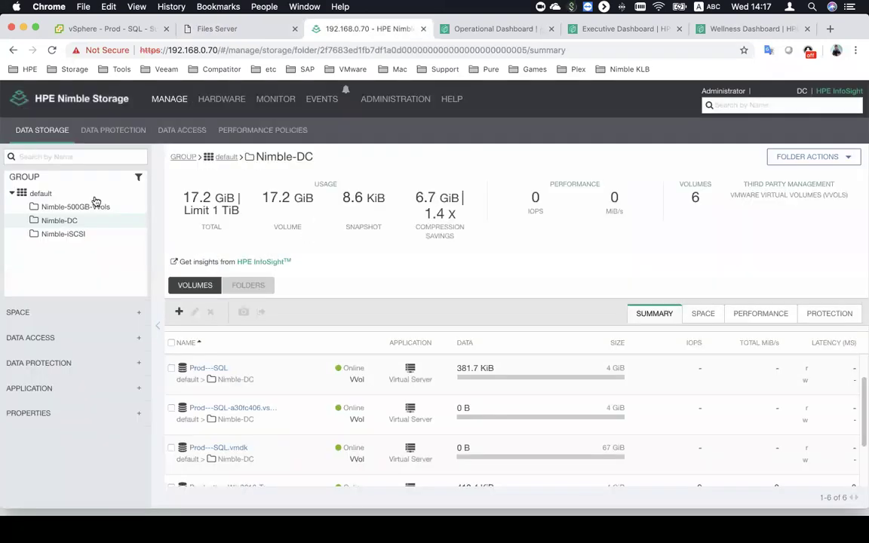
pyautogui.click(112, 132)
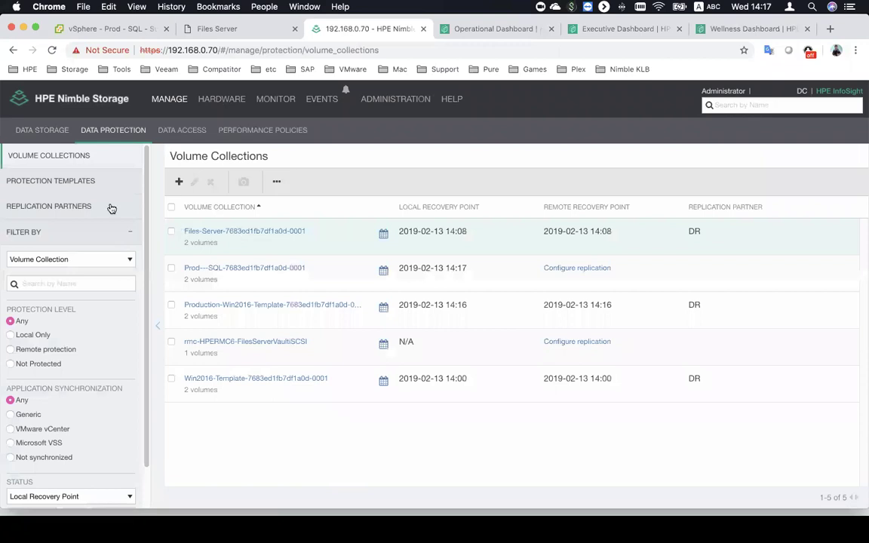
# Step: Open the Files-Server.vmdk volume from the data storage list and view its data protection snapshots
pyautogui.moveTo(173, 99)
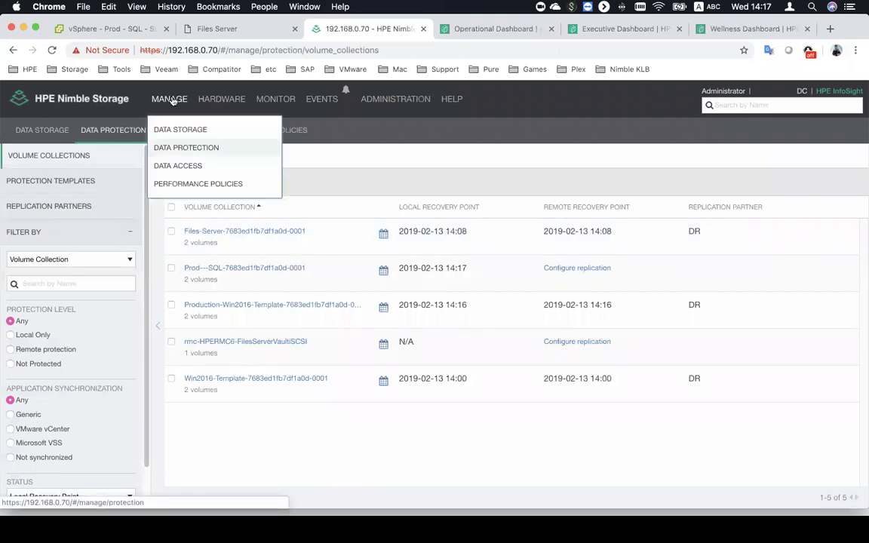
pyautogui.click(164, 129)
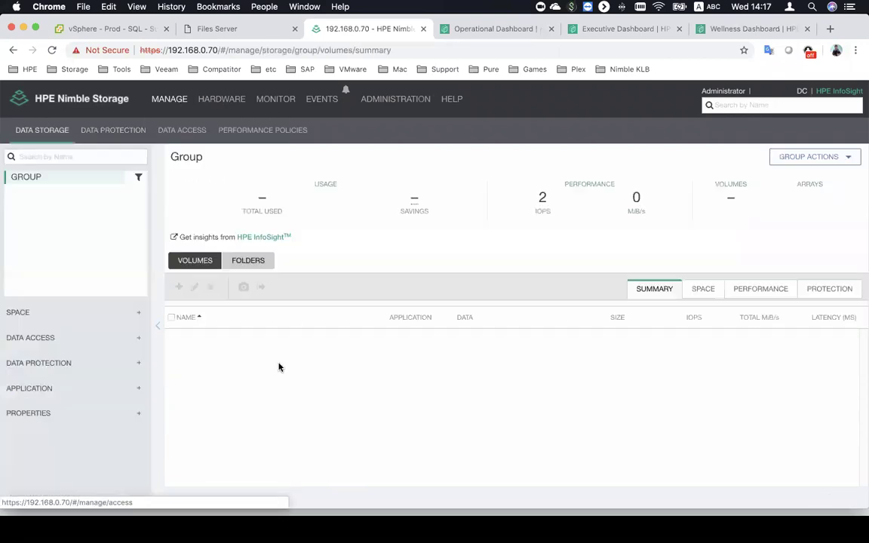
pyautogui.scroll(-4, 337, 373)
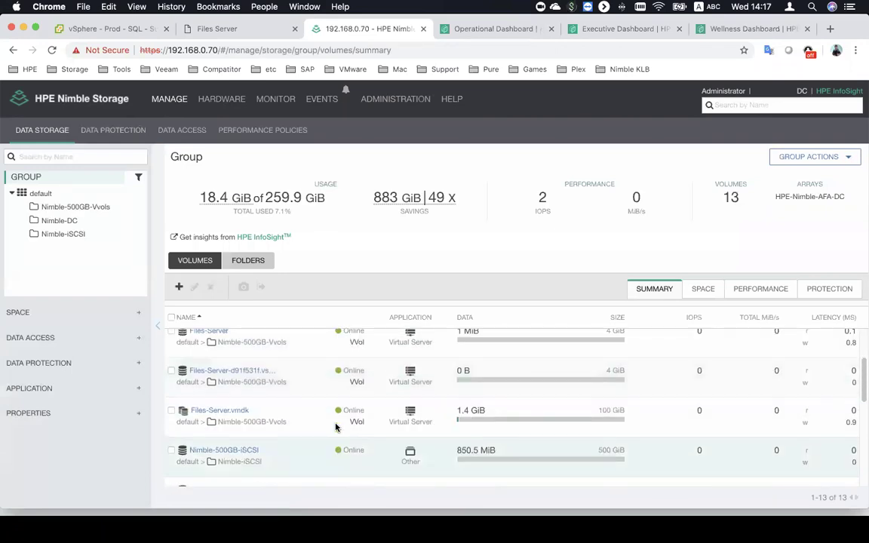
pyautogui.click(226, 406)
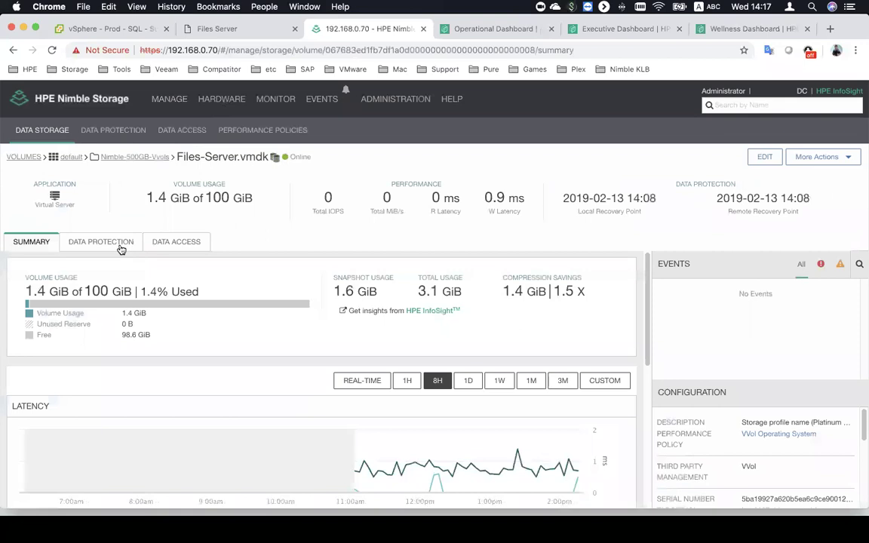
pyautogui.click(113, 242)
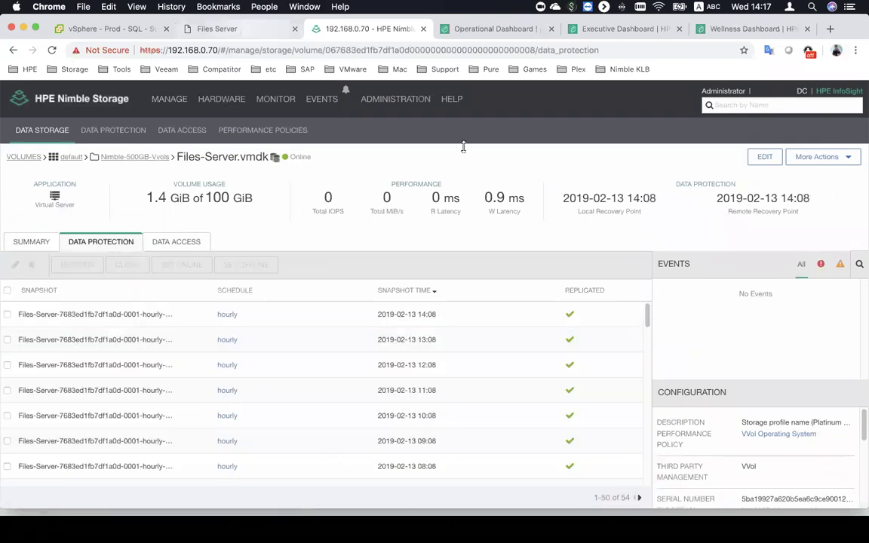
# Step: Return to the Files Server console, minimize the Pictures folder window, and dismiss the Windows Script Host error
pyautogui.hotkey('ctrl', 'shift', 'Tab')
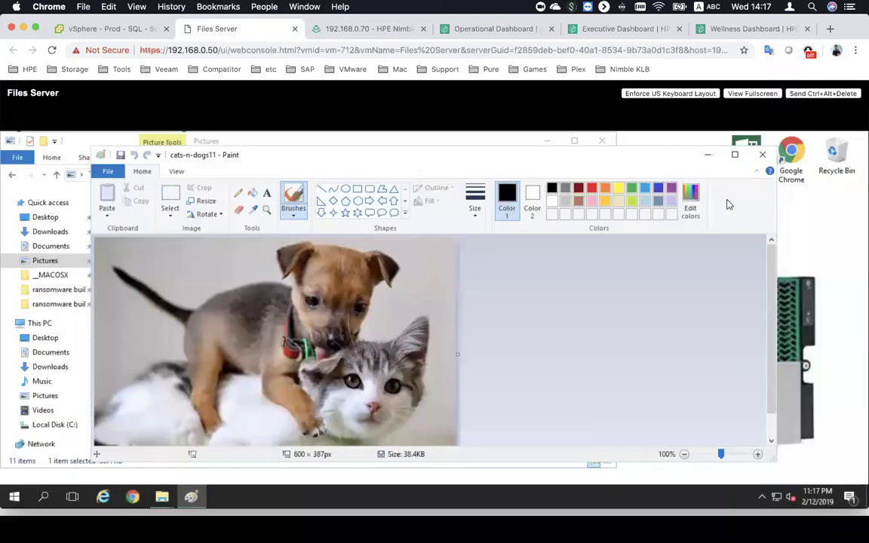
pyautogui.click(550, 143)
pyautogui.click(550, 142)
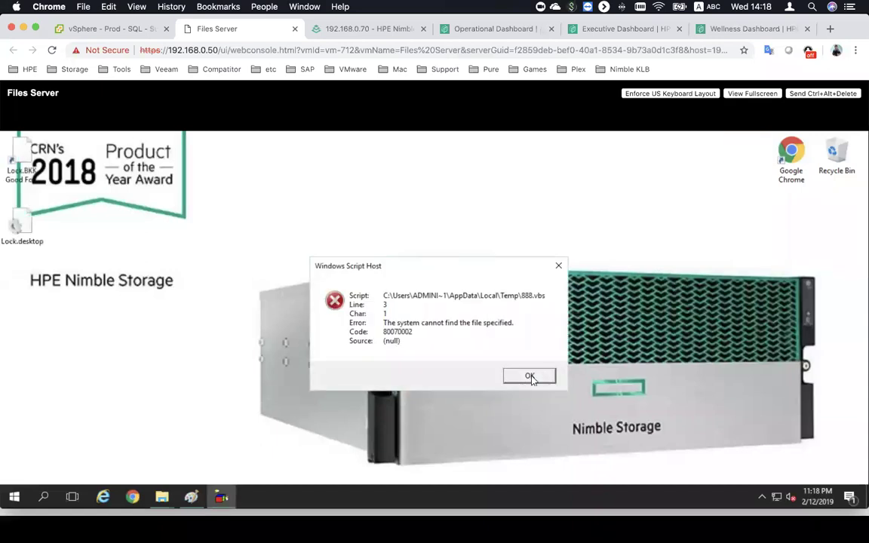
pyautogui.click(530, 377)
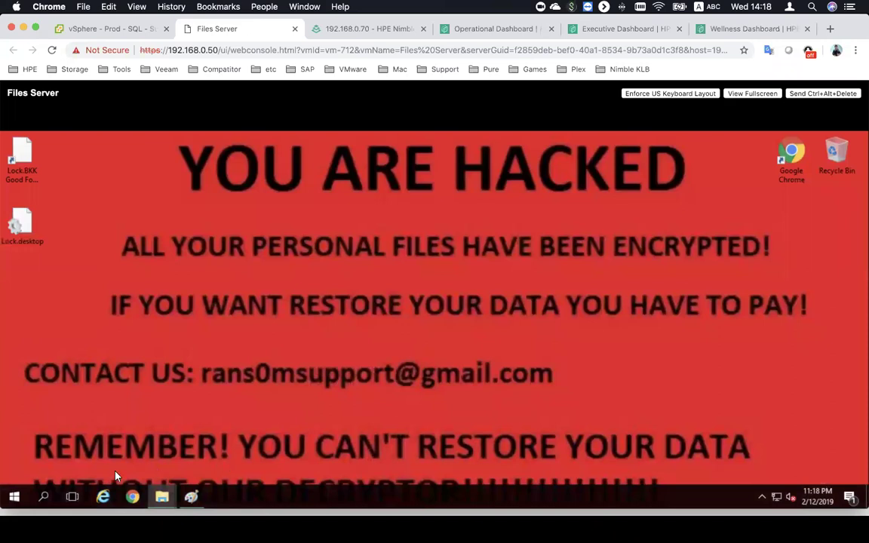
# Step: Try to open Lock.desktop and Lock.7844000_orig from the Files Server's Pictures folder, closing each resulting window
pyautogui.moveTo(161, 497)
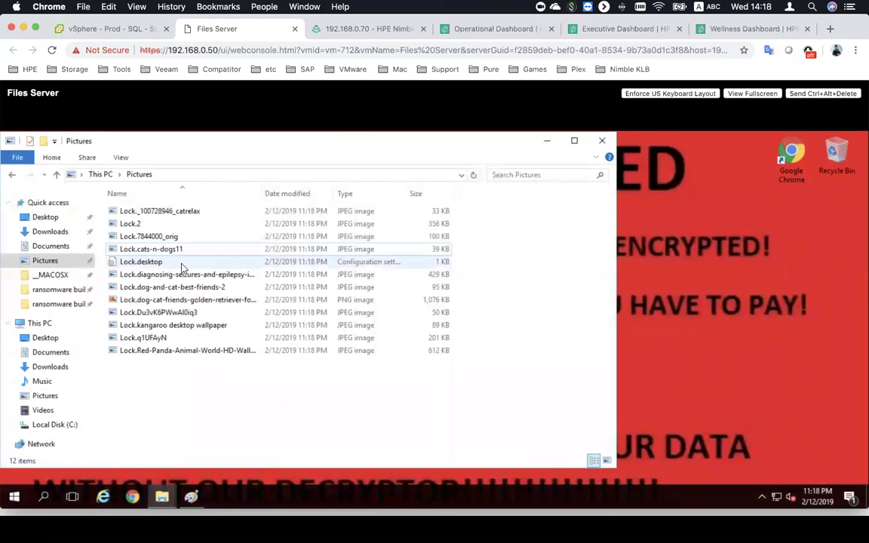
pyautogui.doubleClick(165, 240)
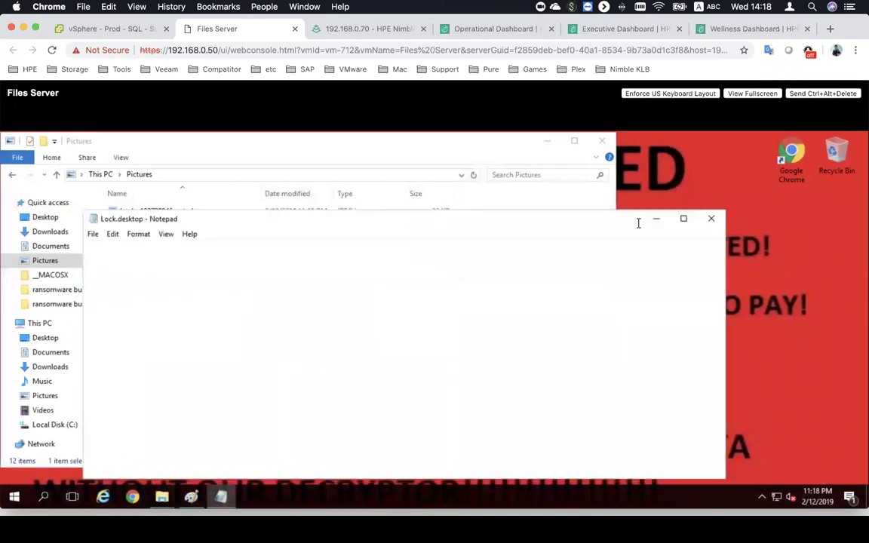
pyautogui.click(710, 218)
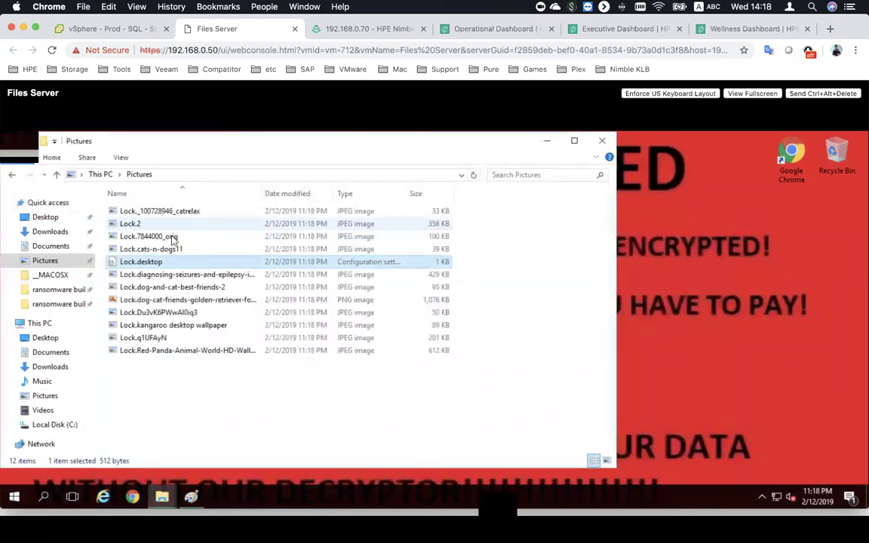
pyautogui.doubleClick(279, 242)
pyautogui.click(536, 343)
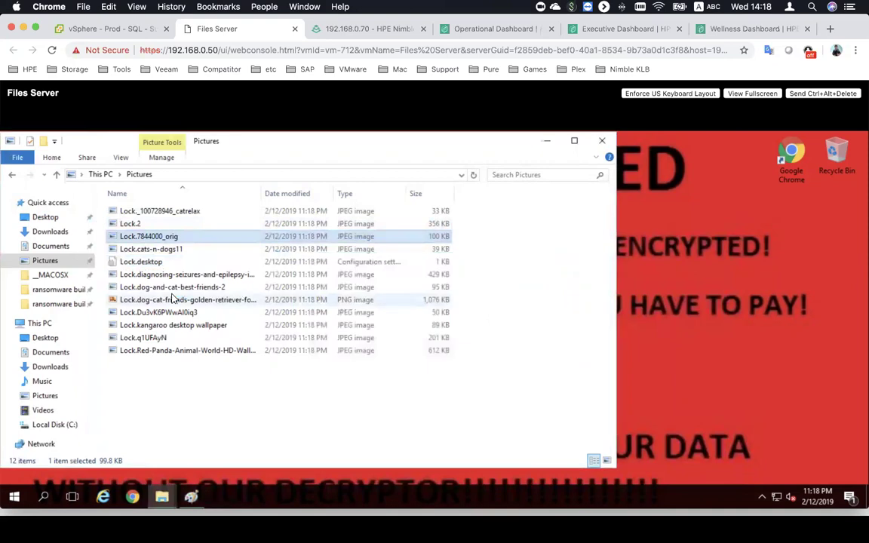
# Step: Try to open the Lock.dog-cat-friends PNG image and Lock.kangaroo desktop wallpaper, dismissing the Paint messages
pyautogui.doubleClick(173, 299)
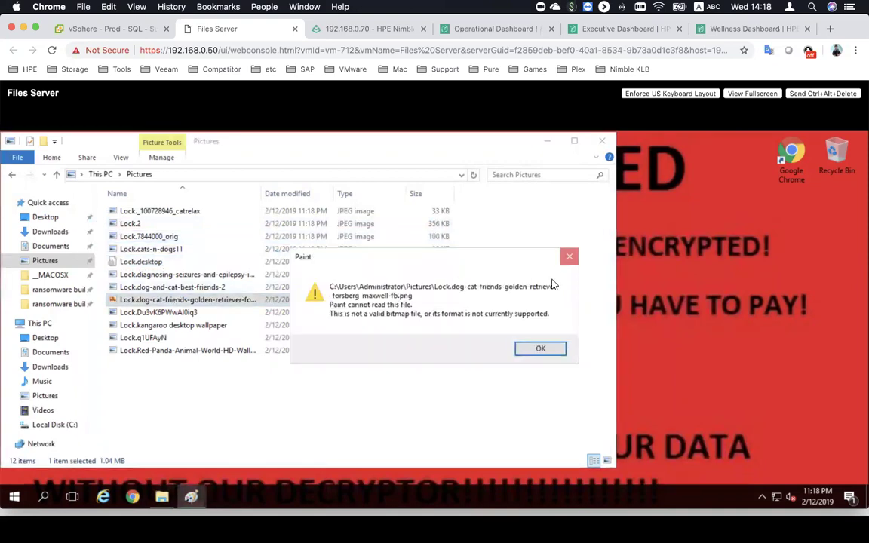
pyautogui.click(541, 348)
pyautogui.click(248, 325)
pyautogui.doubleClick(374, 331)
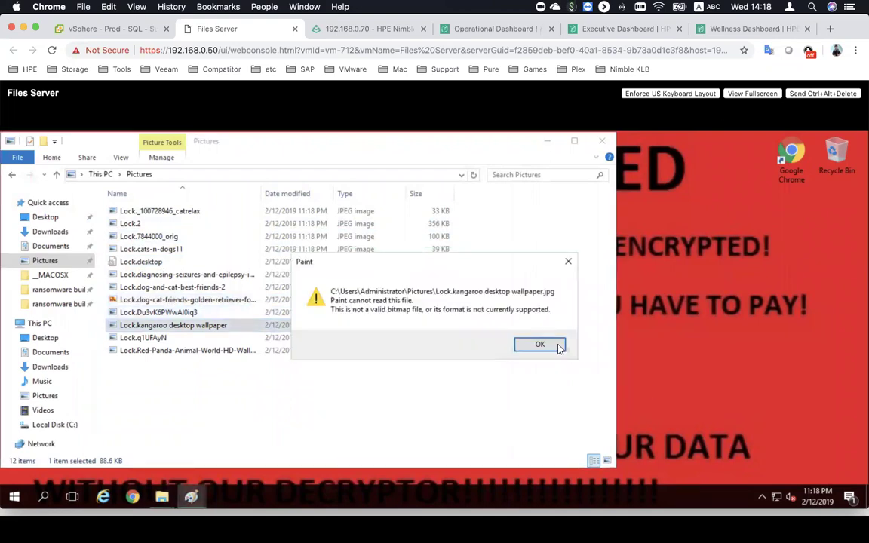
pyautogui.click(558, 347)
# Step: Minimize the Pictures folder and close the Files Server console to return to the Files-Server.vmdk snapshots
pyautogui.click(547, 141)
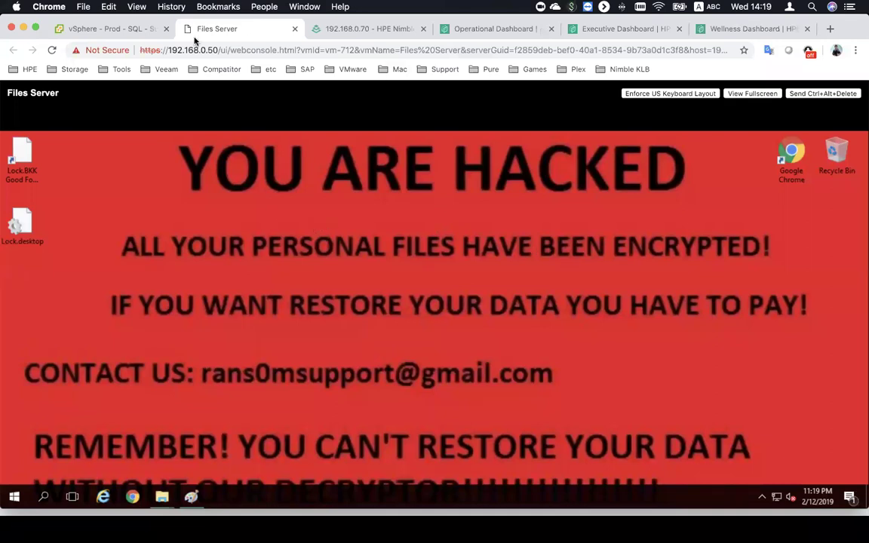
pyautogui.click(294, 29)
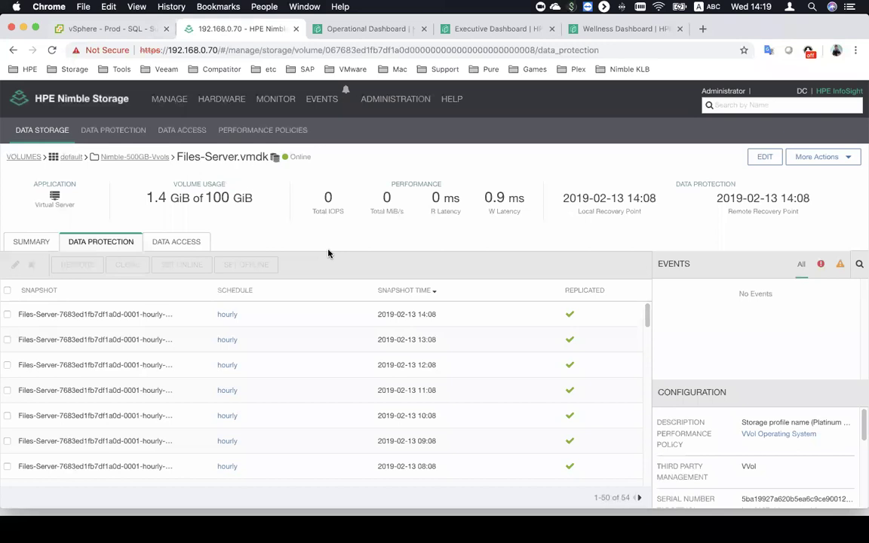
# Step: Switch to the vSphere Client and power off the Files Server virtual machine, confirming the shutdown
pyautogui.hotkey('ctrl', 'shift', 'Tab')
pyautogui.click(98, 232)
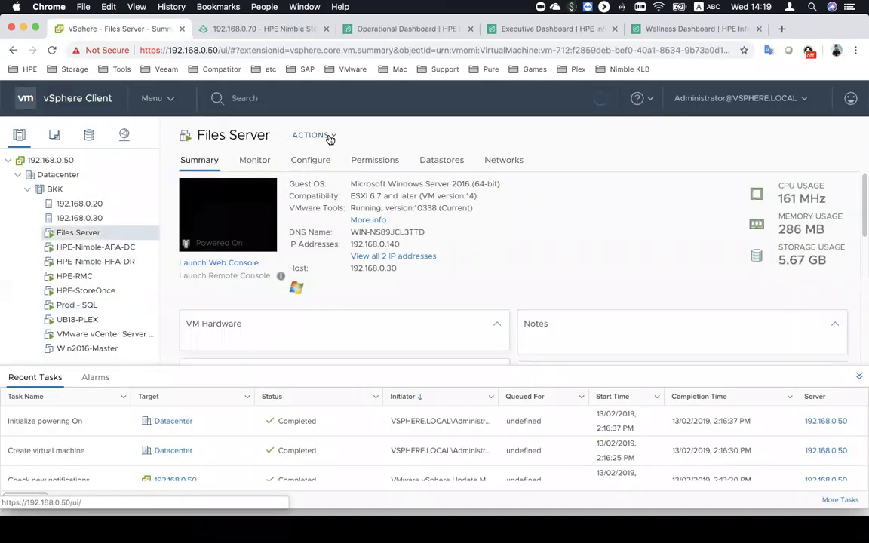
pyautogui.click(315, 135)
pyautogui.moveTo(401, 173)
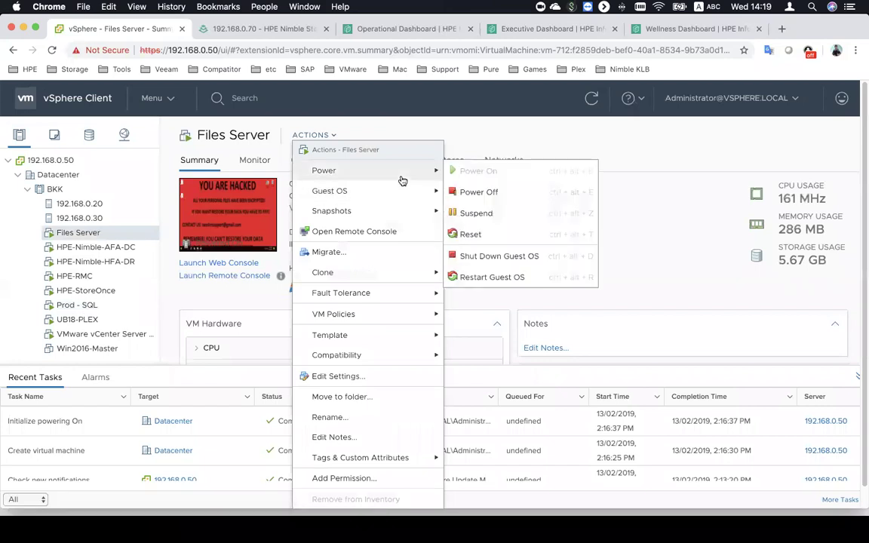
pyautogui.click(449, 190)
pyautogui.click(571, 332)
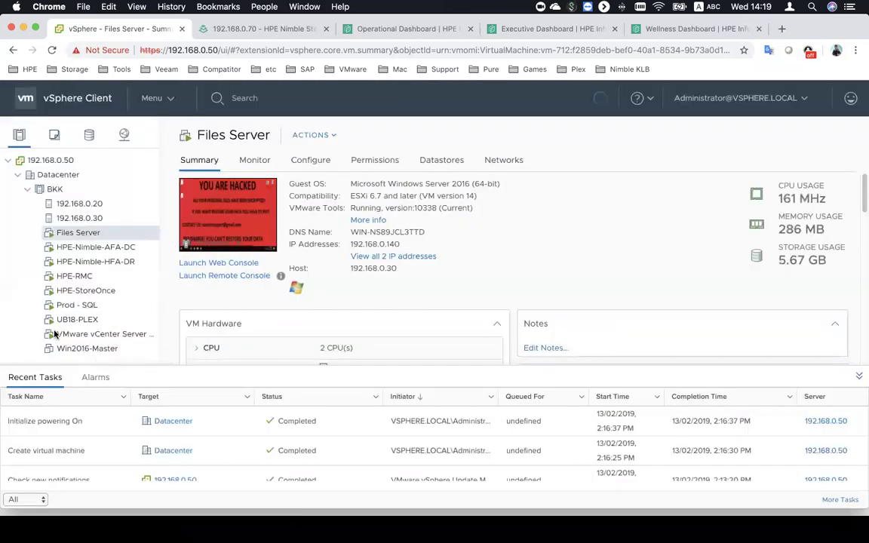
# Step: Power off the Prod - SQL virtual machine and confirm
pyautogui.click(83, 305)
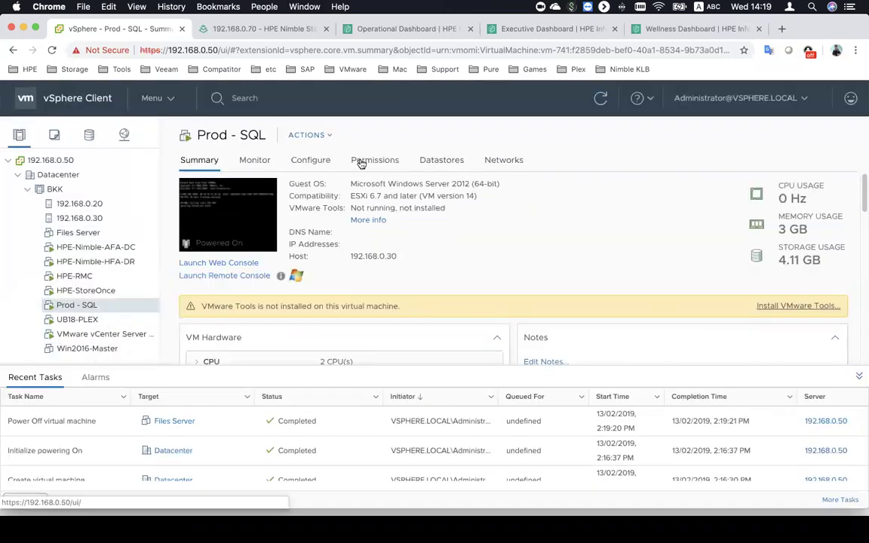
pyautogui.click(315, 135)
pyautogui.moveTo(394, 173)
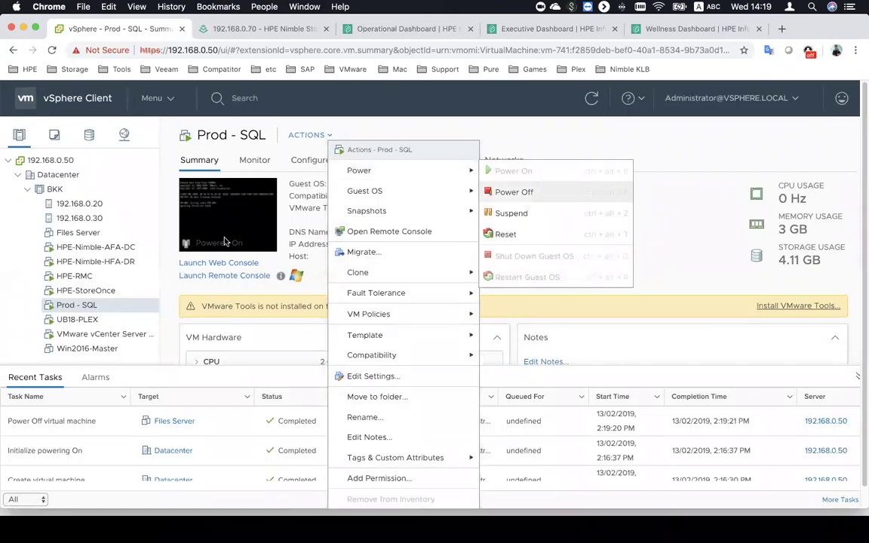
pyautogui.click(504, 190)
pyautogui.click(571, 332)
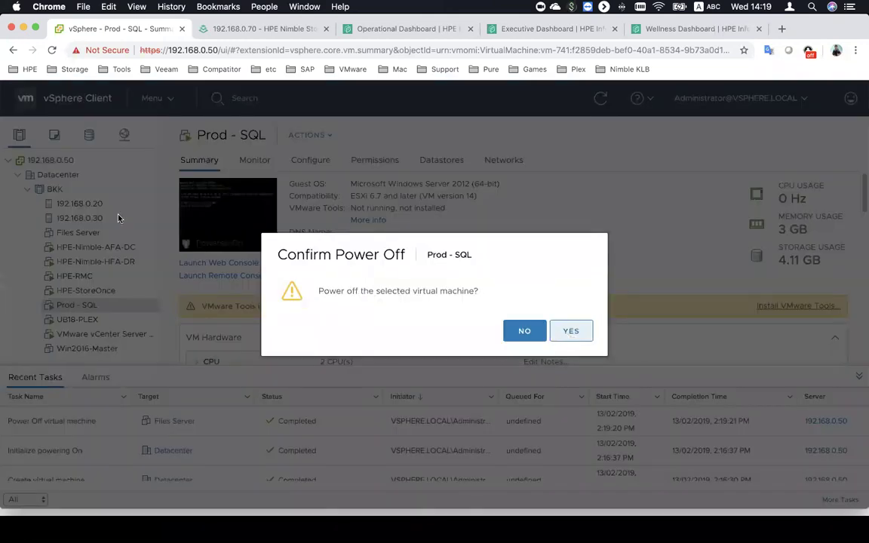
pyautogui.click(78, 232)
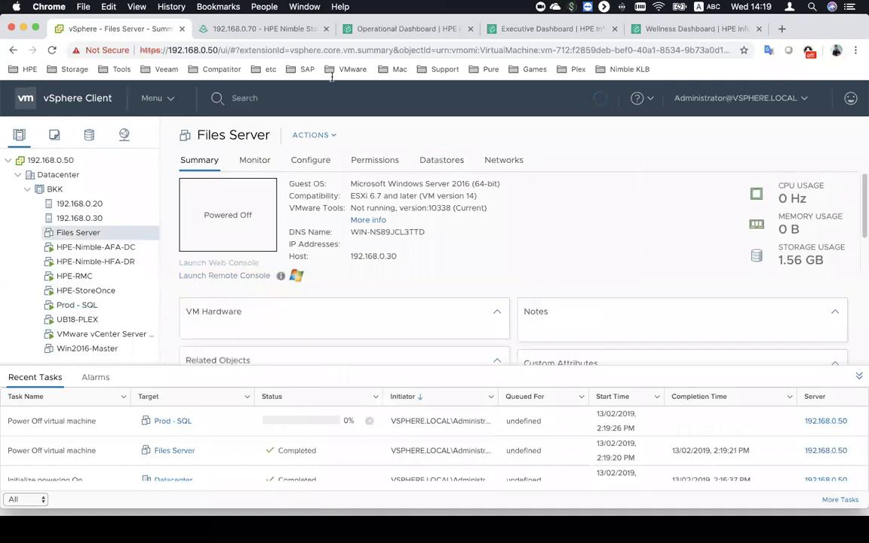
pyautogui.click(261, 29)
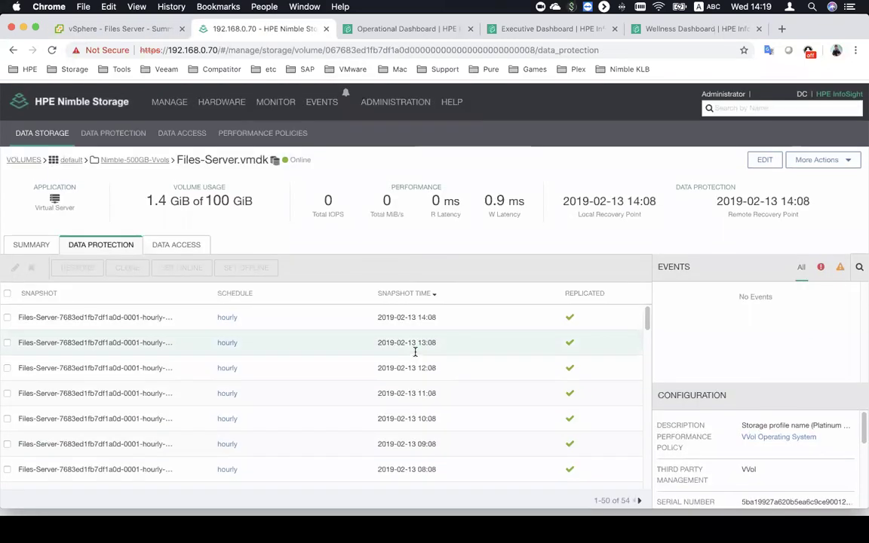
pyautogui.click(8, 339)
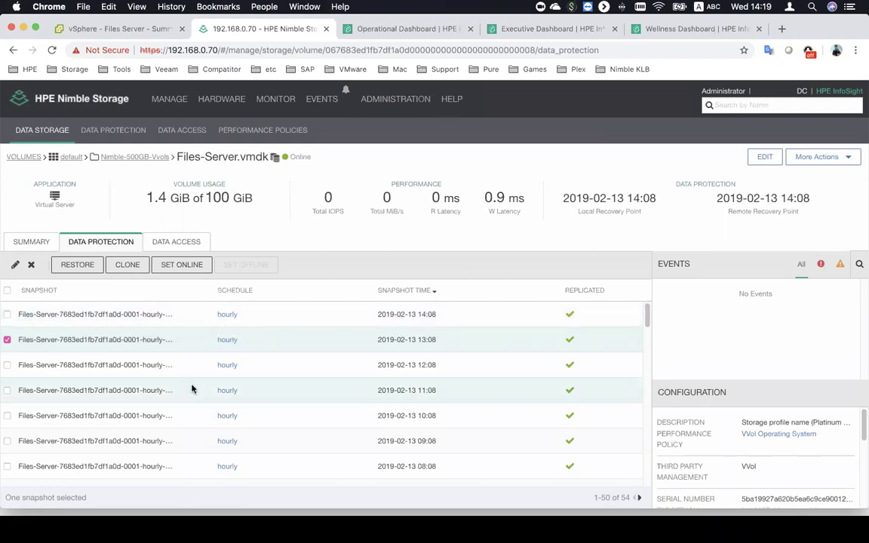
pyautogui.click(83, 267)
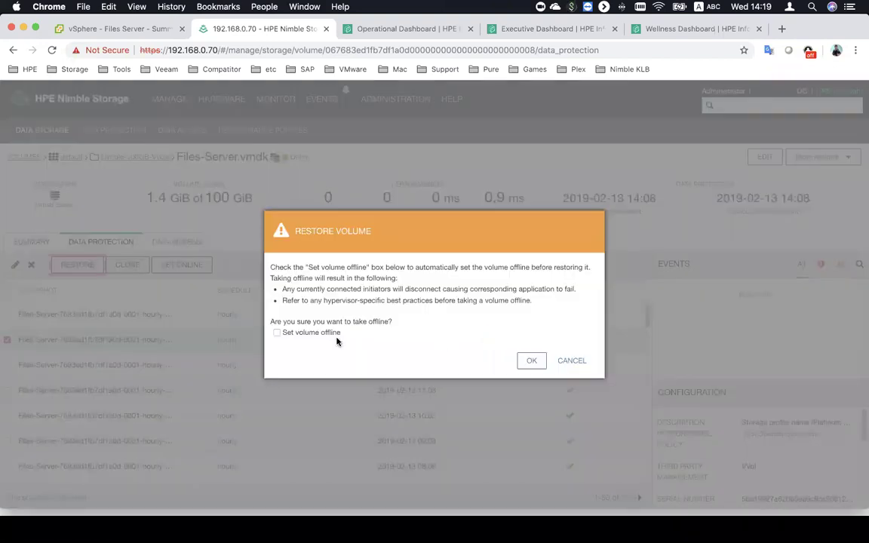
pyautogui.click(277, 332)
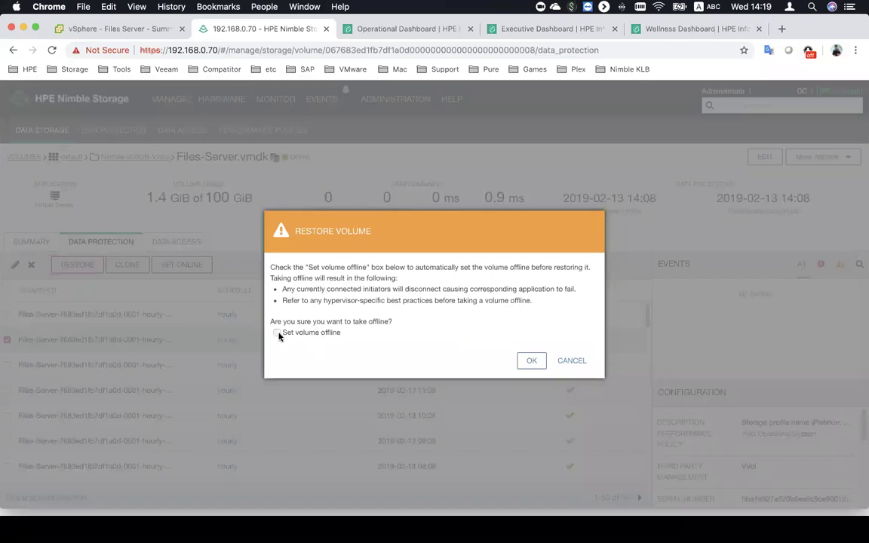
pyautogui.click(533, 363)
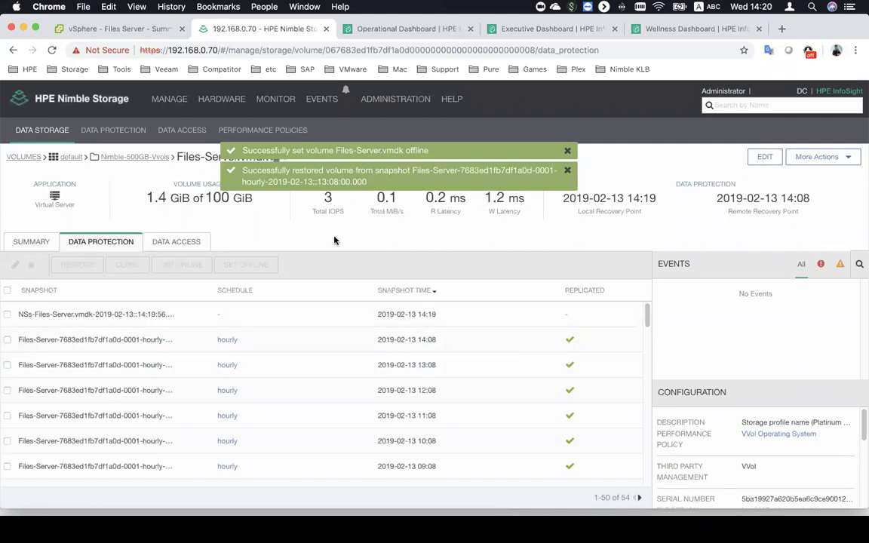
pyautogui.click(823, 159)
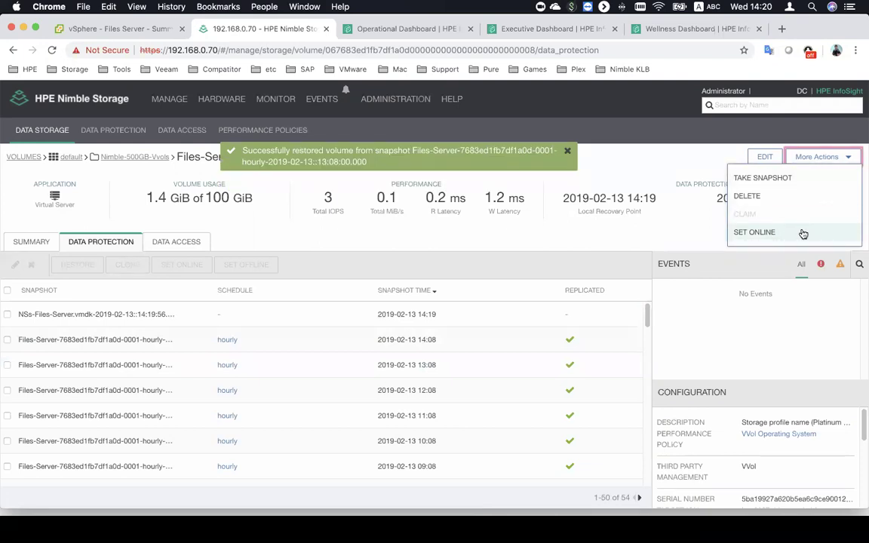
pyautogui.click(802, 233)
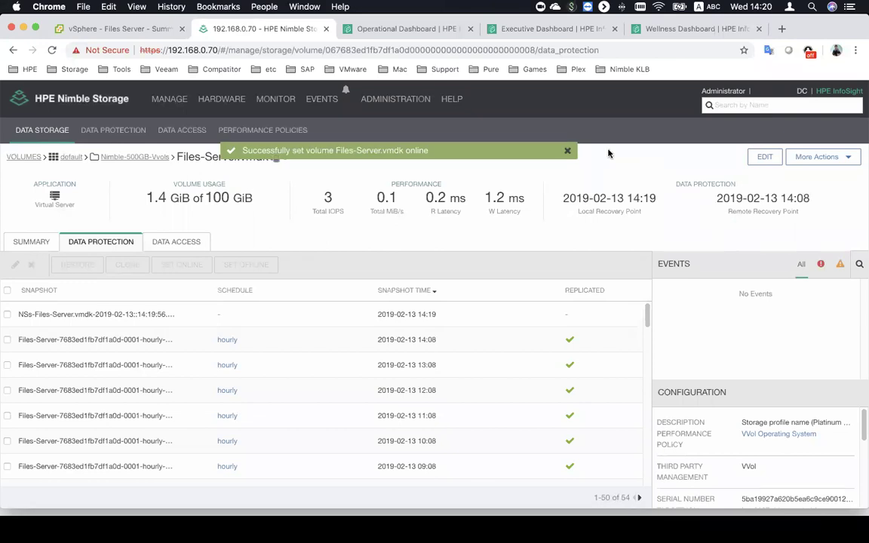
# Step: Return to the vSphere Client and power on the Files Server virtual machine
pyautogui.click(121, 30)
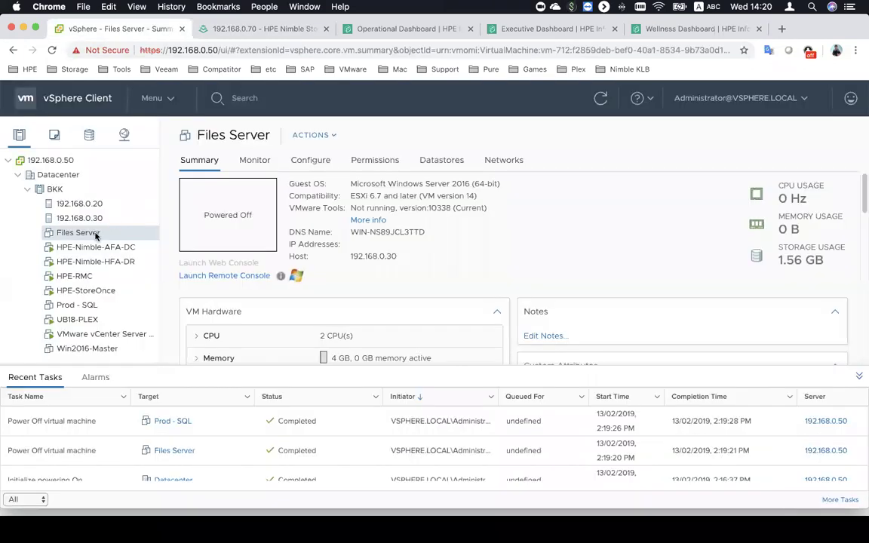
pyautogui.click(317, 136)
pyautogui.moveTo(396, 167)
pyautogui.click(453, 167)
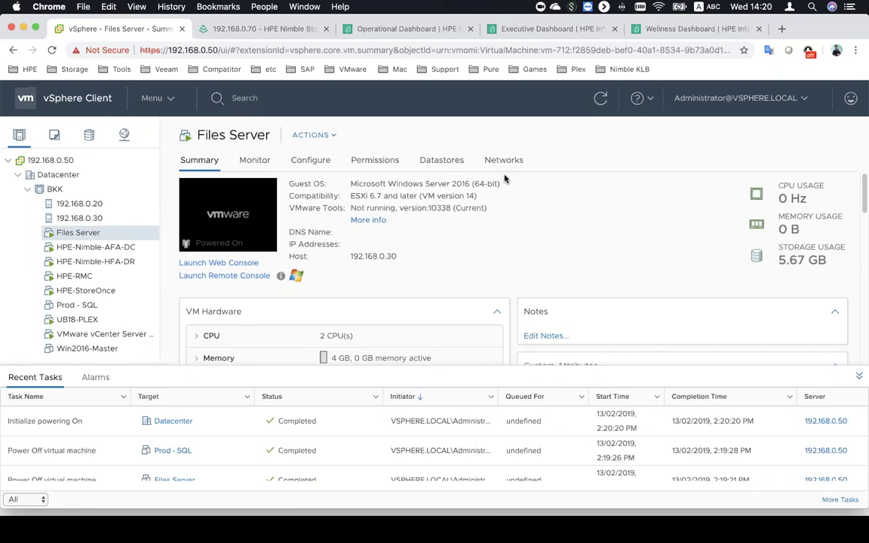
# Step: Launch the Files Server web console, unlock the guest and sign in as Administrator with the account password
pyautogui.click(240, 212)
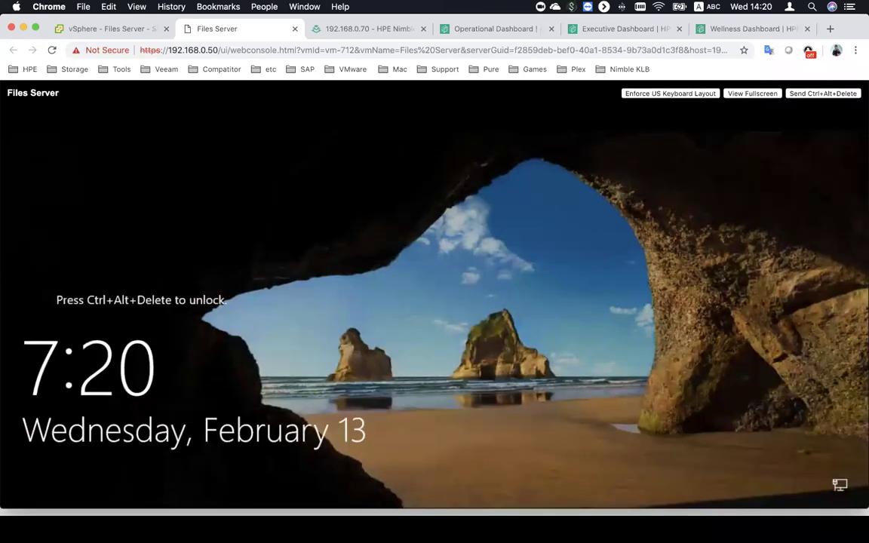
pyautogui.click(813, 93)
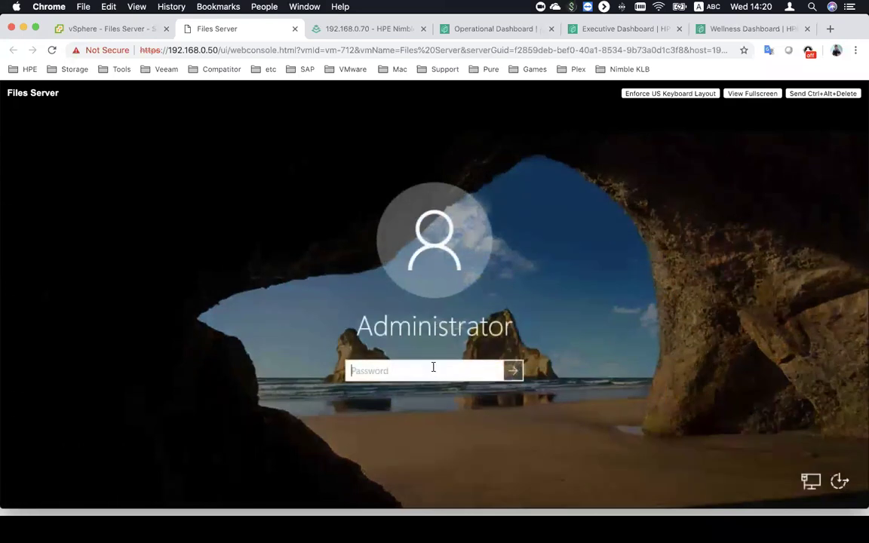
pyautogui.write('••••••••')
pyautogui.press('Return')
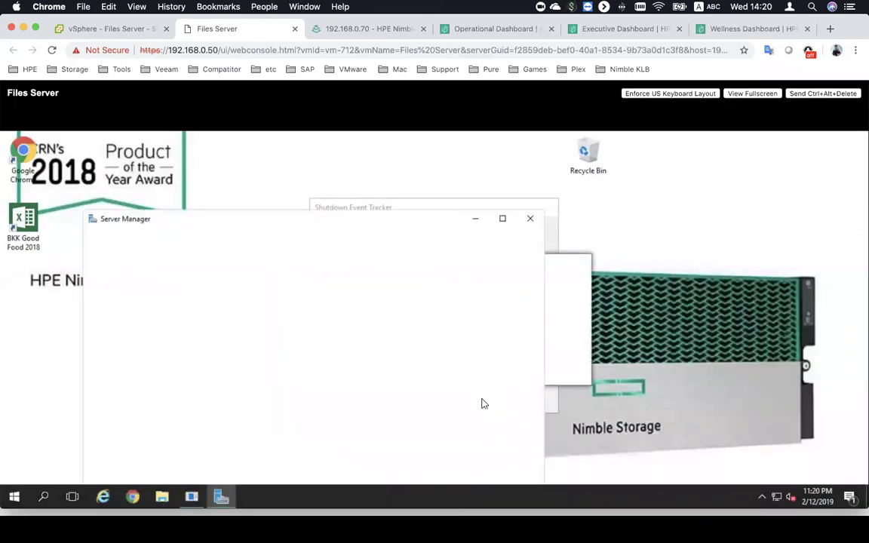
# Step: Minimize Server Manager, cancel the Shutdown Event Tracker, and move the BKK Good Food 2018 and Google Chrome shortcuts beside the Recycle Bin
pyautogui.click(473, 218)
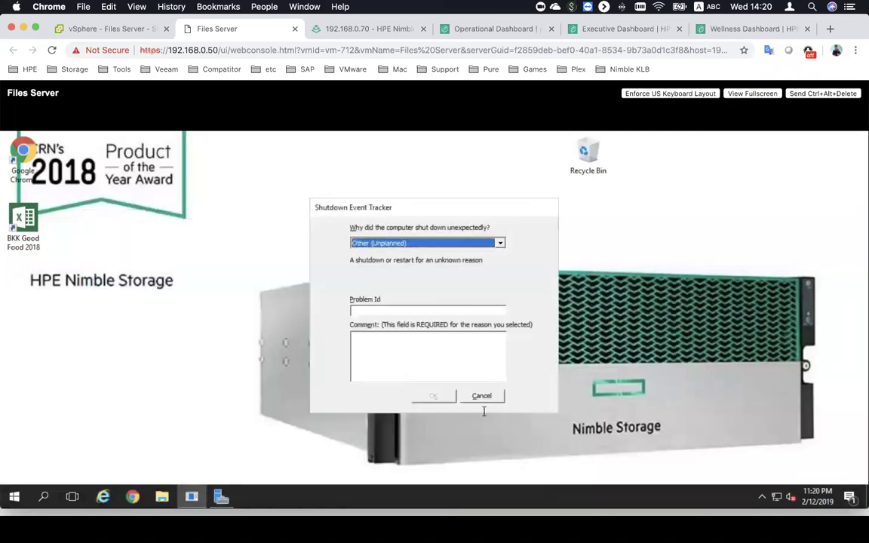
pyautogui.click(481, 395)
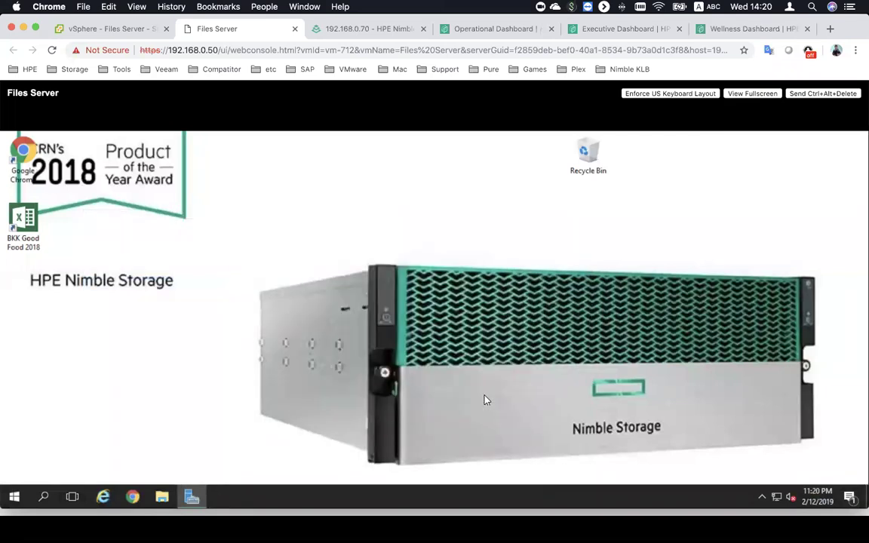
pyautogui.moveTo(29, 217); pyautogui.dragTo(522, 164)
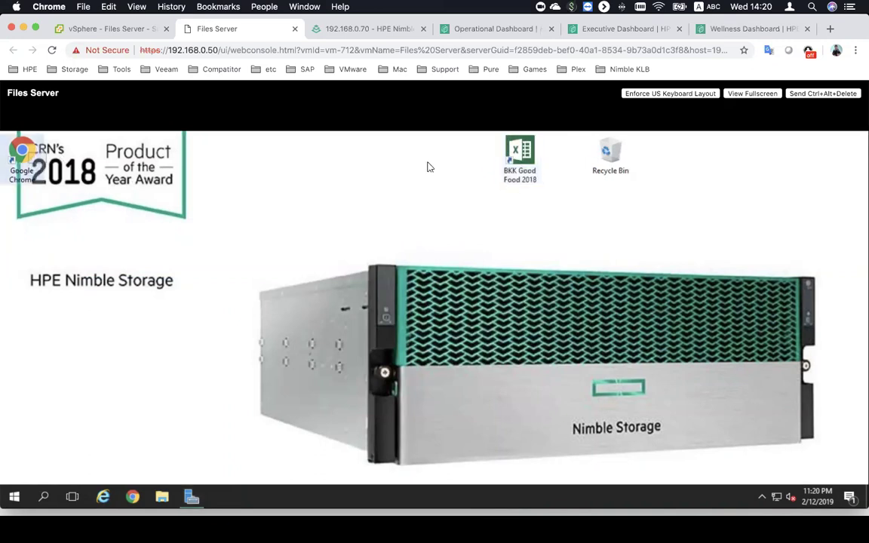
pyautogui.moveTo(23, 154); pyautogui.dragTo(455, 165)
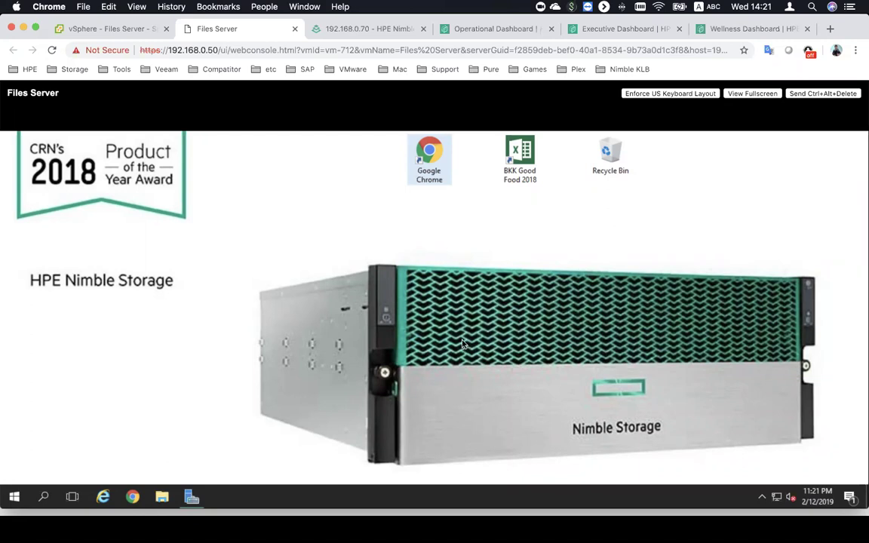
pyautogui.hotkey('ctrl', 'Up')
pyautogui.click(218, 151)
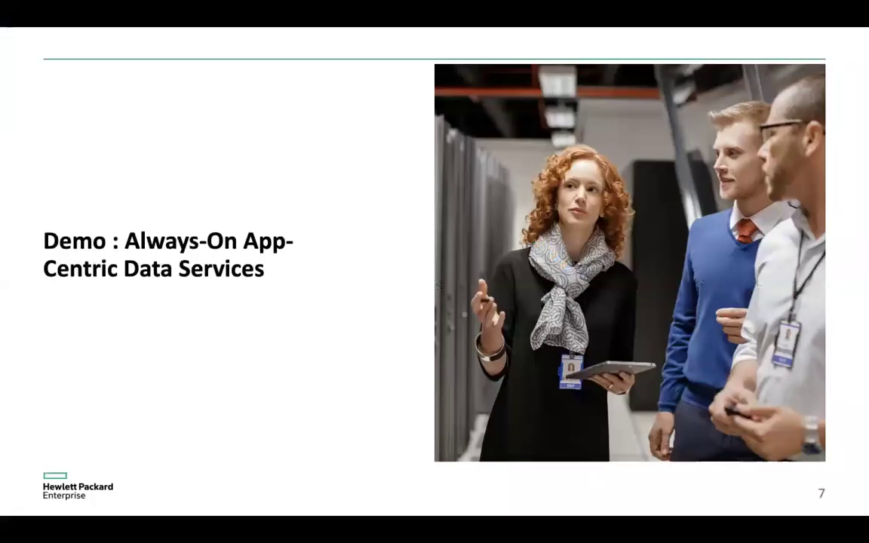
pyautogui.press('Right')
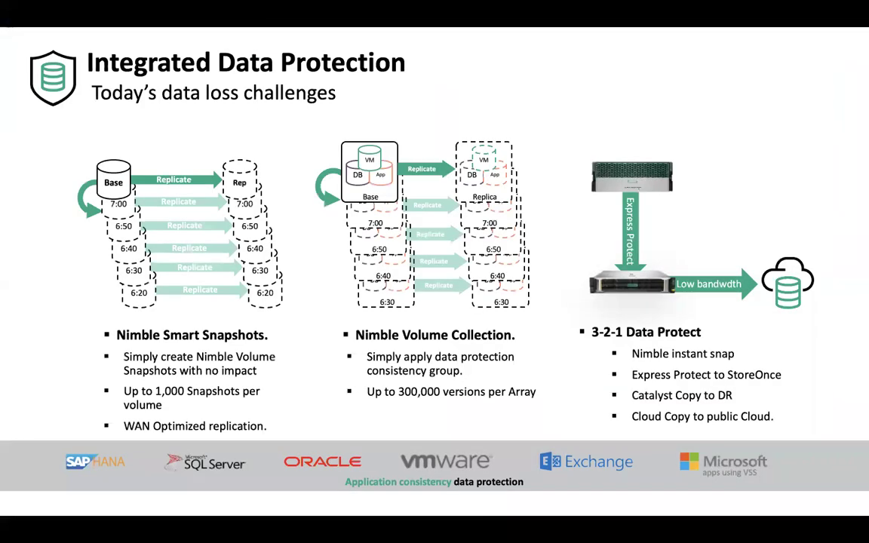
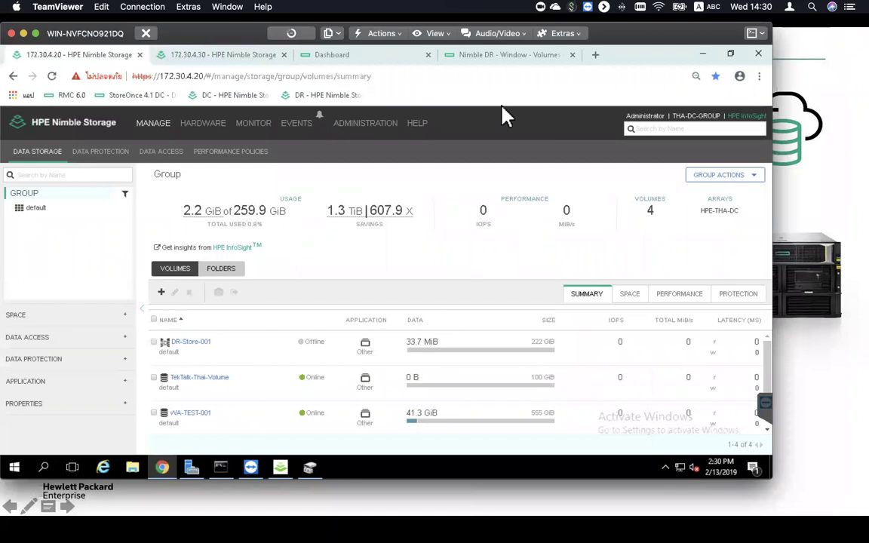
# Step: Open the Recovery Manager Central dashboard and inspect the Cloud Copy, Express Protects and Catalyst Copies segments of the Copies By Type chart
pyautogui.click(375, 60)
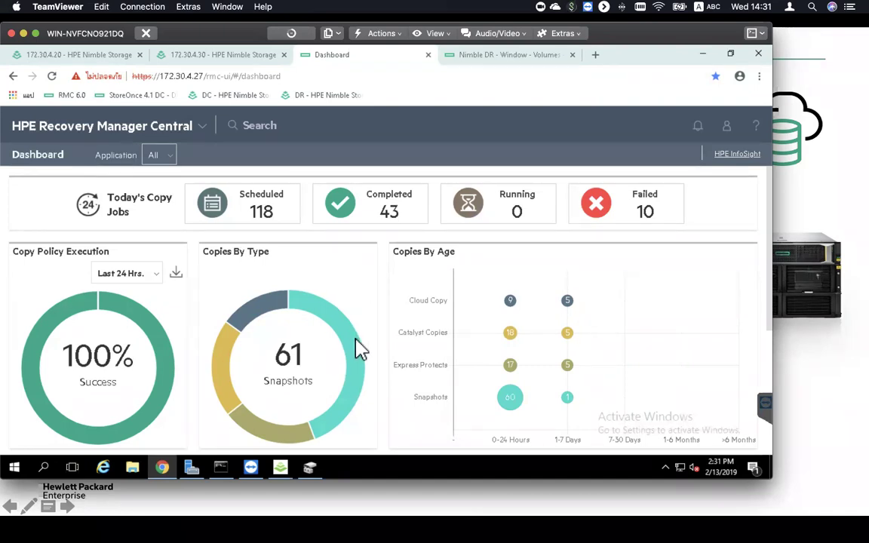
pyautogui.moveTo(250, 312)
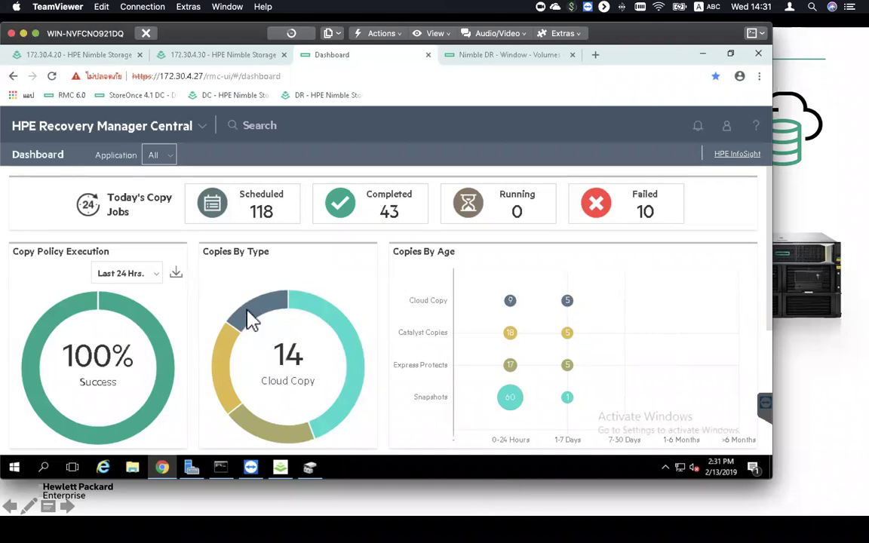
pyautogui.moveTo(260, 438)
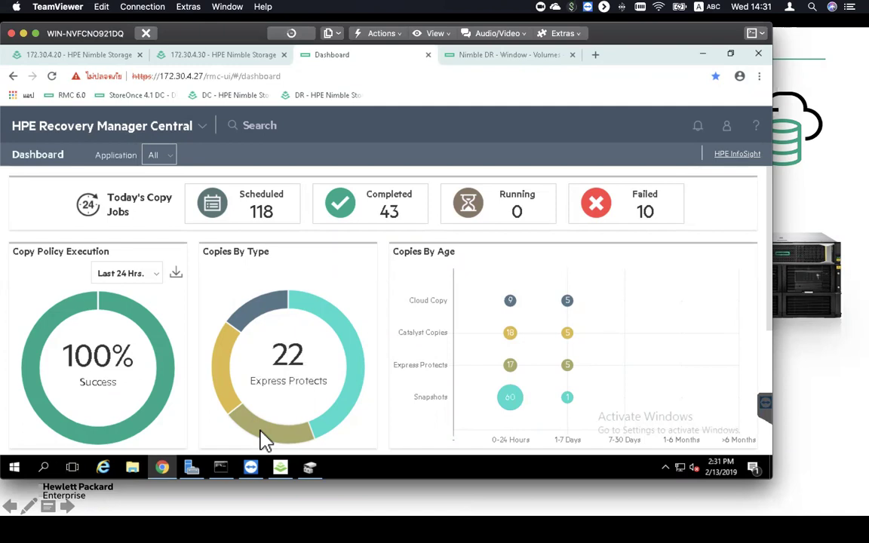
pyautogui.moveTo(235, 415)
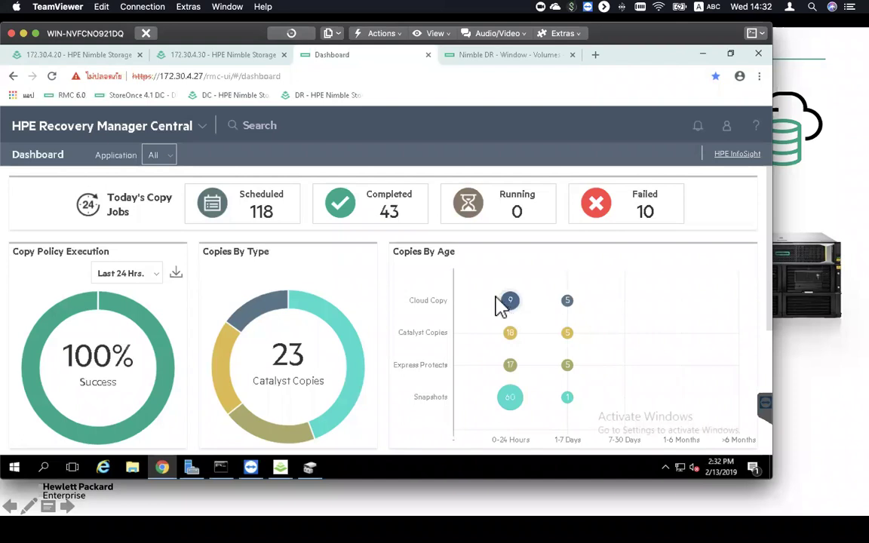
# Step: View Recovery Manager Central's configured storage devices and the details of the Nimble DR - Window volume set
pyautogui.click(65, 129)
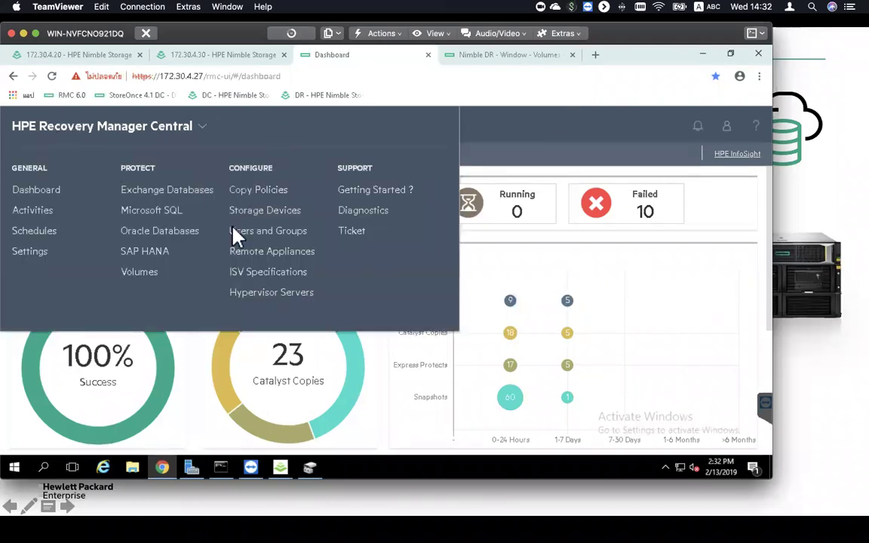
pyautogui.click(254, 212)
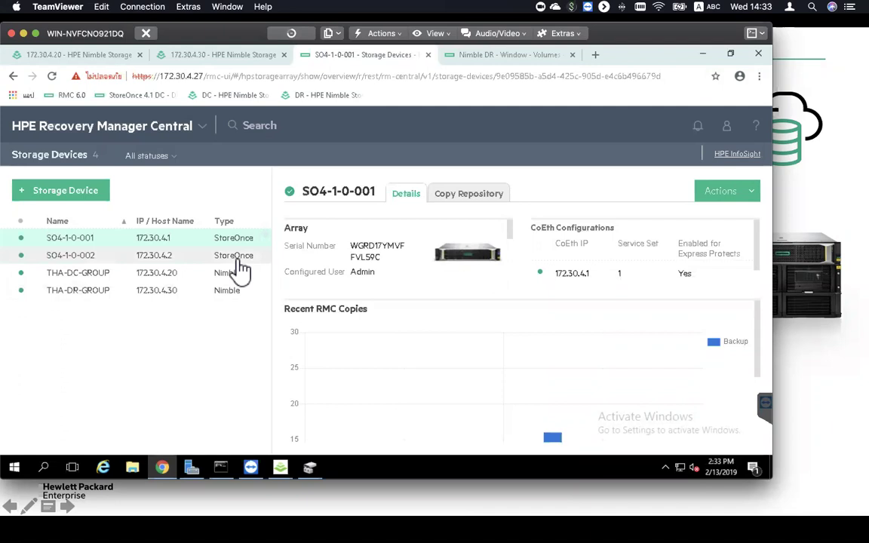
pyautogui.click(500, 61)
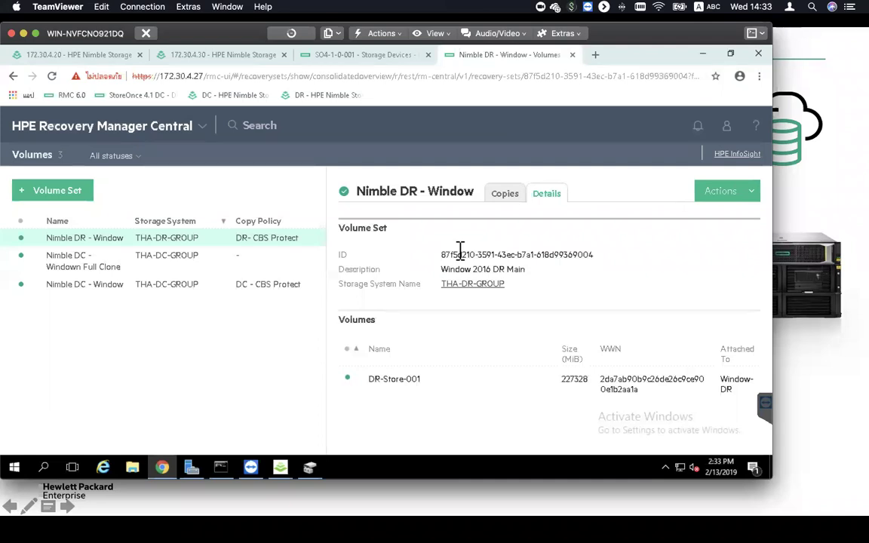
# Step: Open Recovery Manager Central's Copy Policies and start a new copy policy with application type Volumes
pyautogui.click(362, 57)
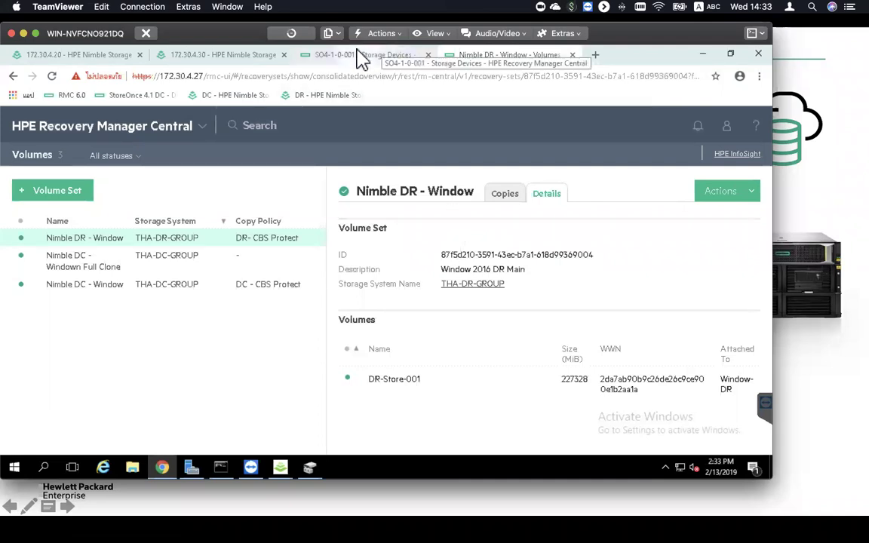
pyautogui.click(130, 140)
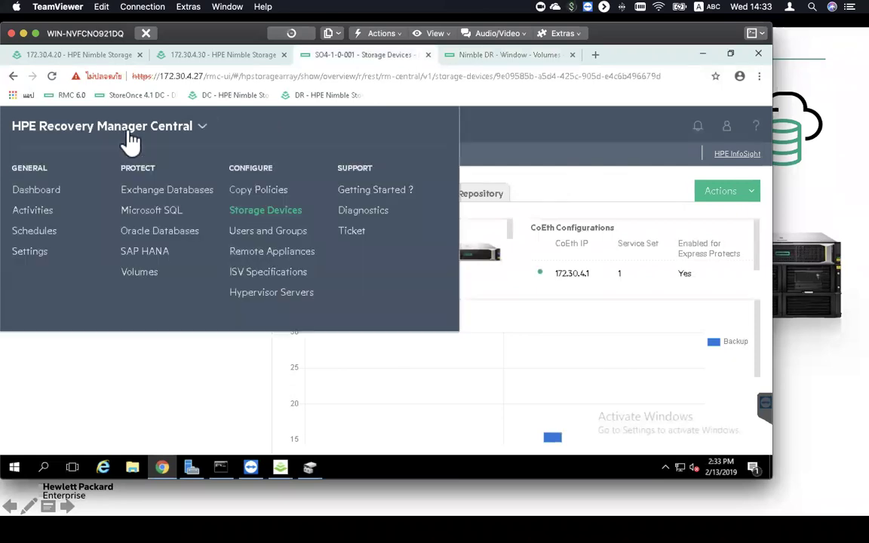
pyautogui.click(240, 192)
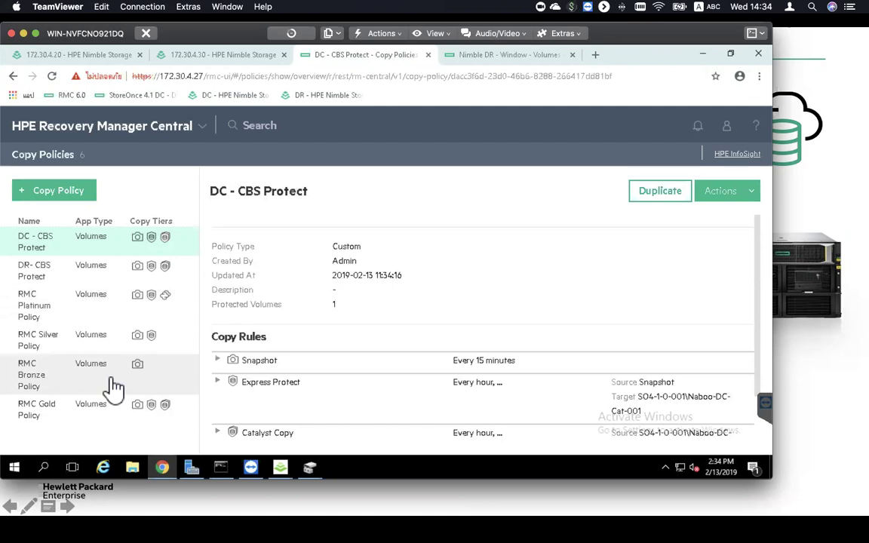
pyautogui.click(70, 194)
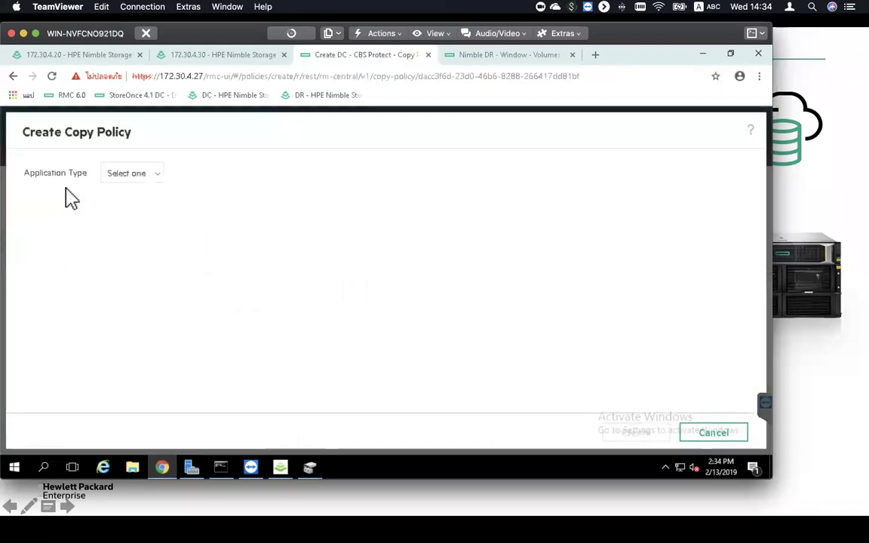
pyautogui.click(144, 181)
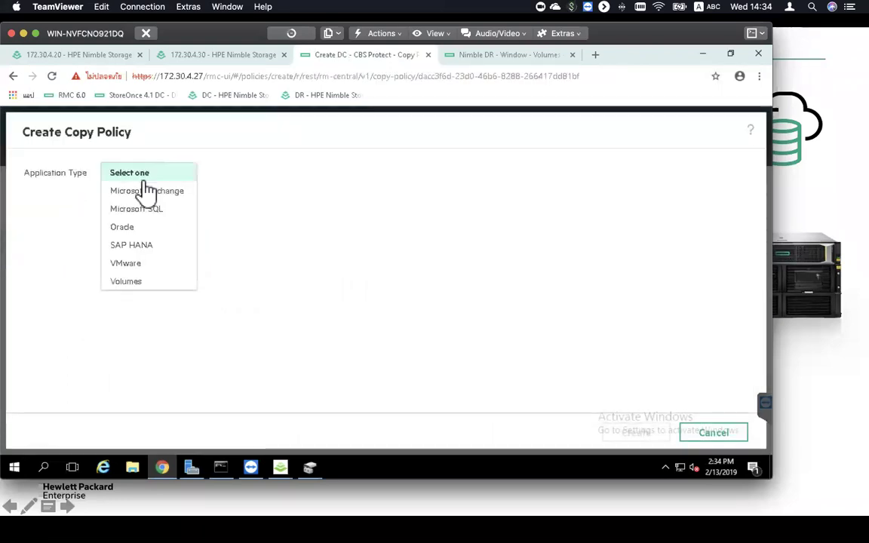
pyautogui.click(126, 281)
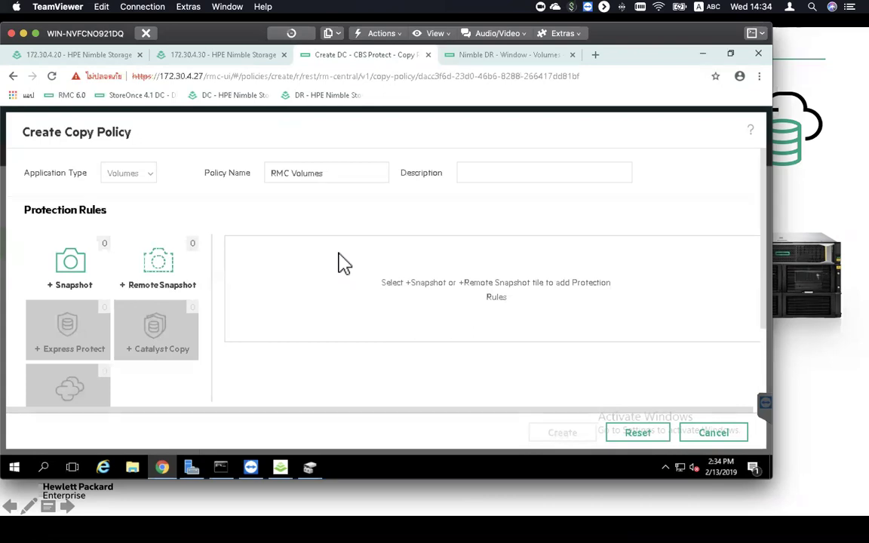
# Step: Add a Snapshot protection rule that runs every 15 minutes and auto deletes after 1 day
pyautogui.click(99, 274)
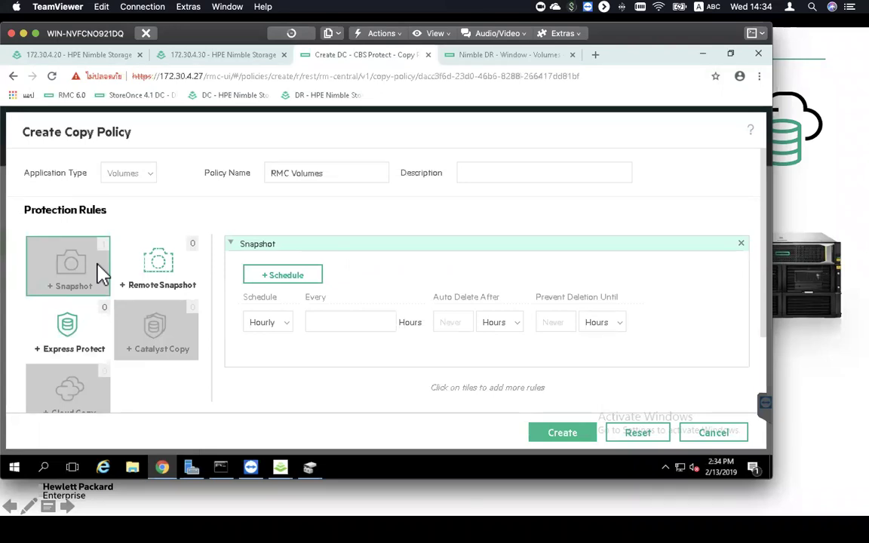
pyautogui.click(350, 324)
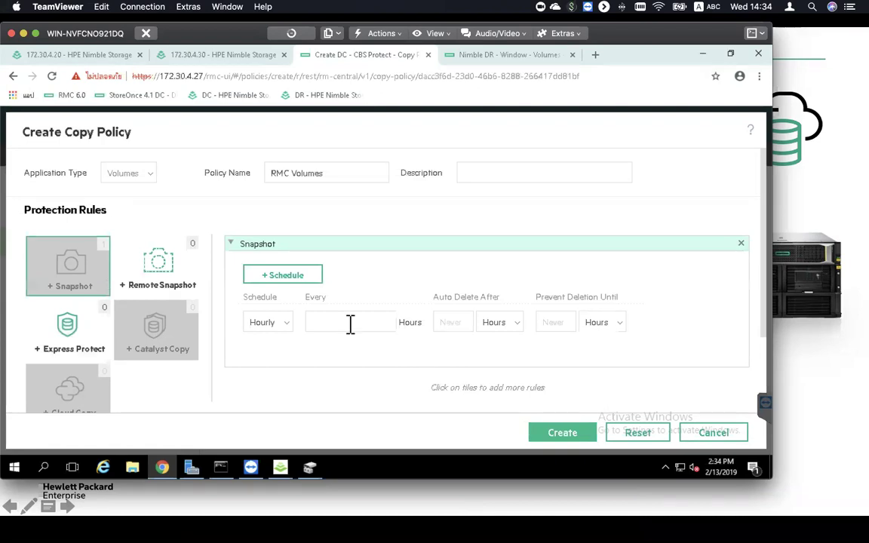
pyautogui.click(278, 332)
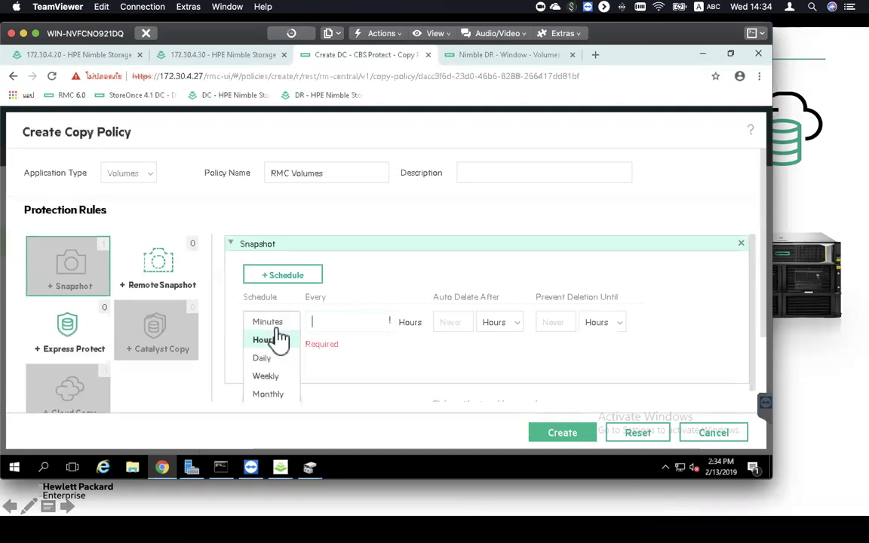
pyautogui.click(278, 324)
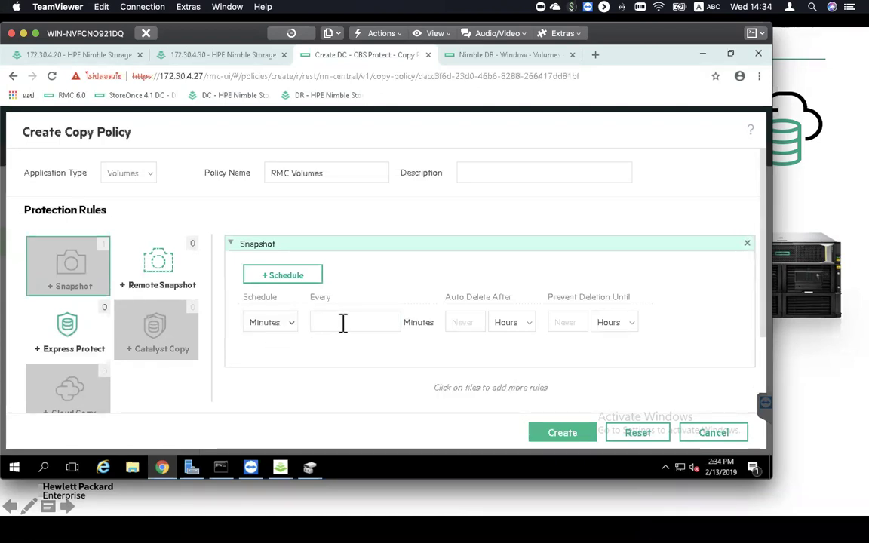
pyautogui.click(344, 323)
pyautogui.write('15')
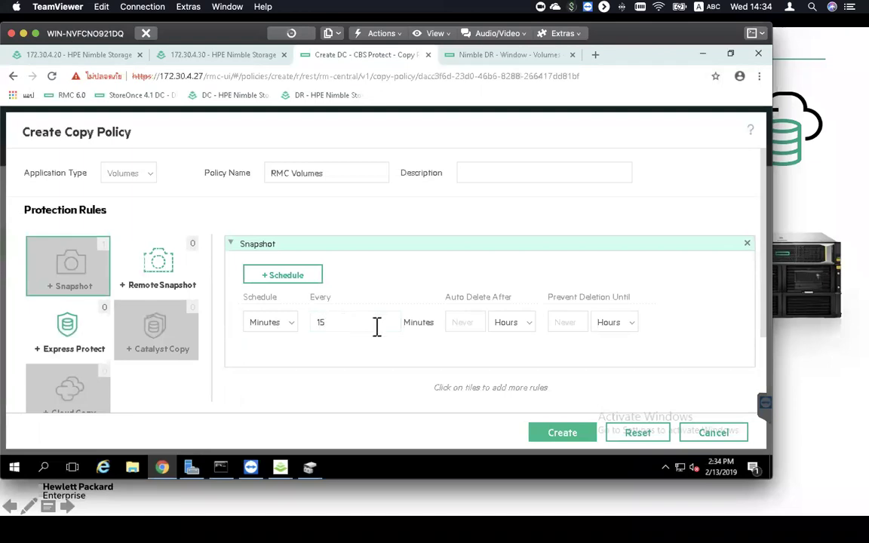
pyautogui.click(508, 324)
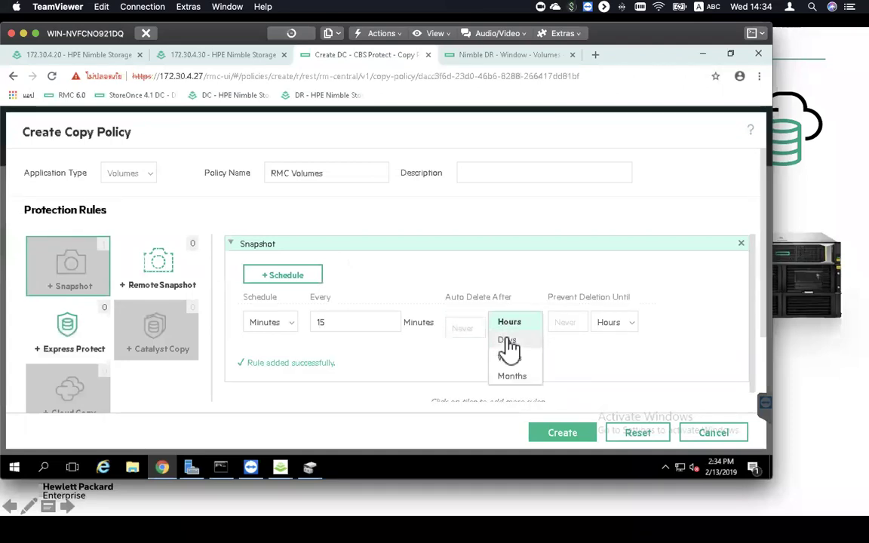
pyautogui.click(508, 339)
pyautogui.write('1')
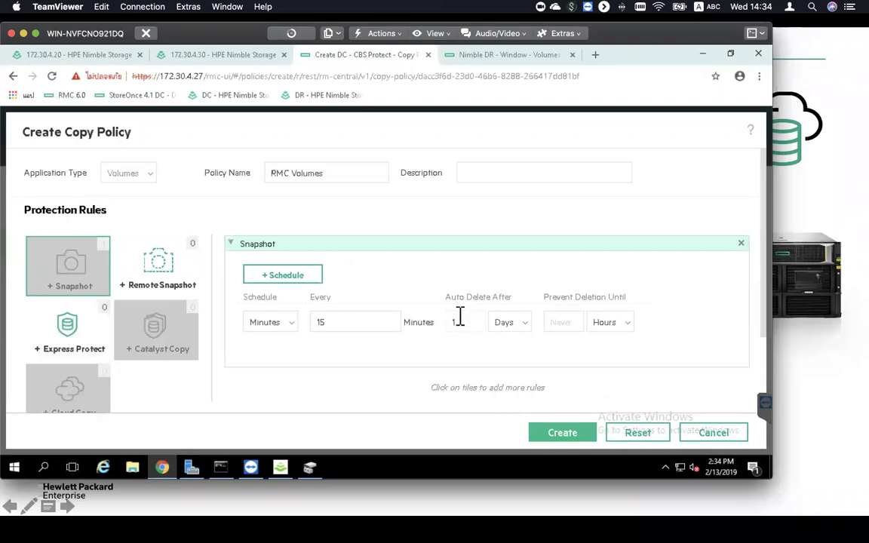
# Step: Add a second Snapshot schedule that runs hourly, every 1 hour, with auto delete after 7 days
pyautogui.click(282, 279)
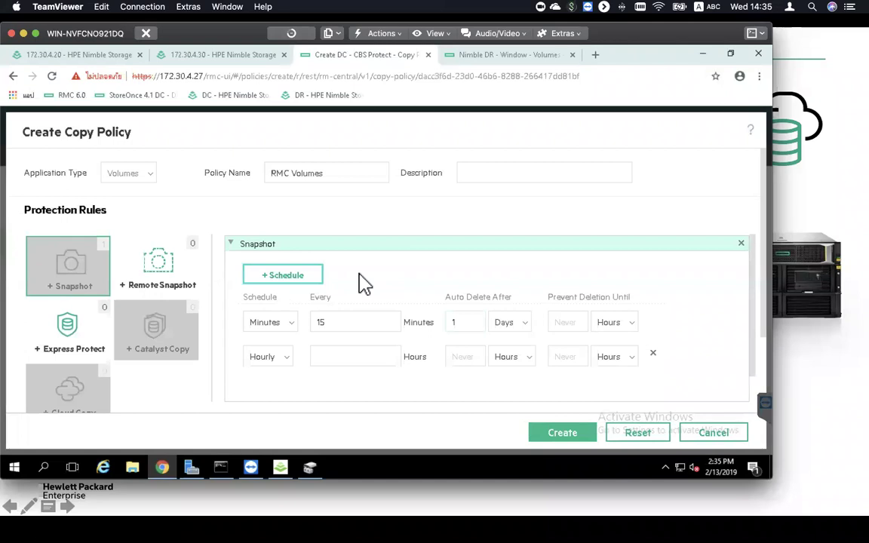
pyautogui.click(343, 347)
pyautogui.write('1')
pyautogui.click(293, 277)
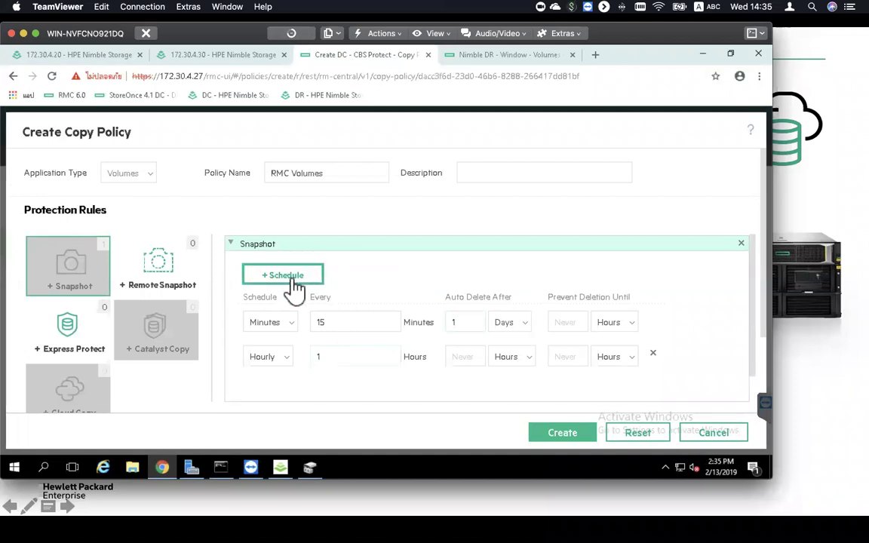
pyautogui.click(508, 360)
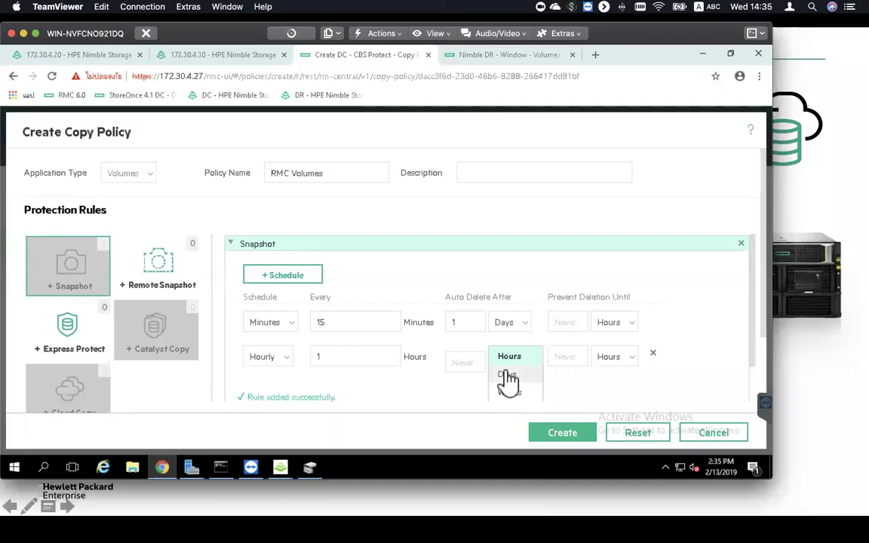
pyautogui.click(509, 376)
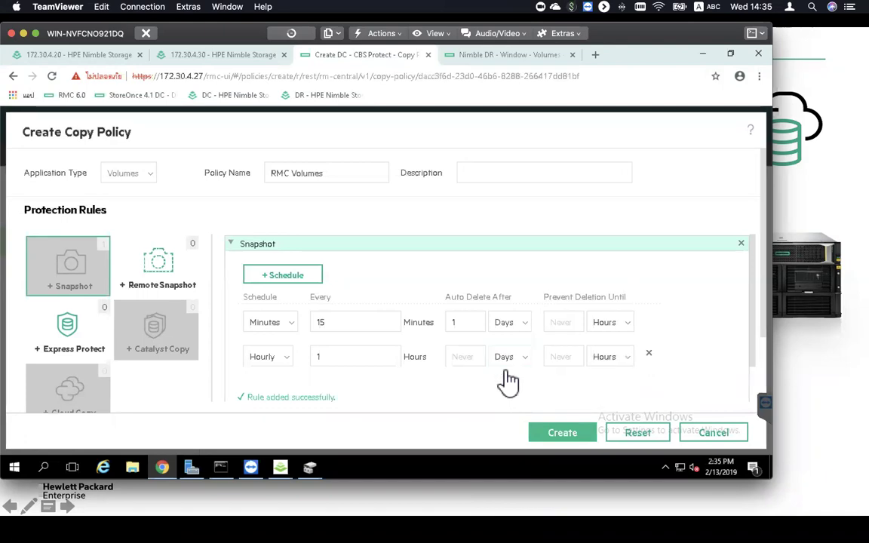
pyautogui.click(475, 364)
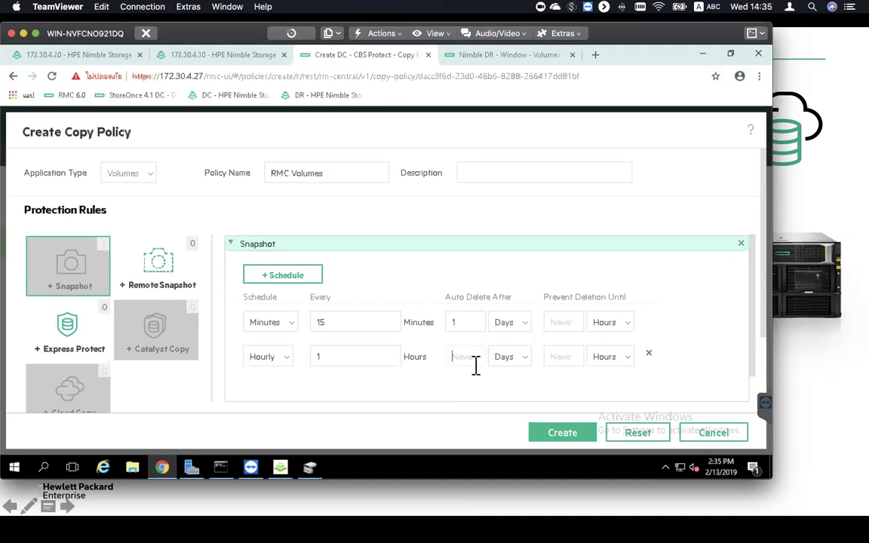
pyautogui.write('7')
# Step: Add an Express Protect rule that runs every 2 hours and auto deletes after 1 day
pyautogui.scroll(-1, 451, 295)
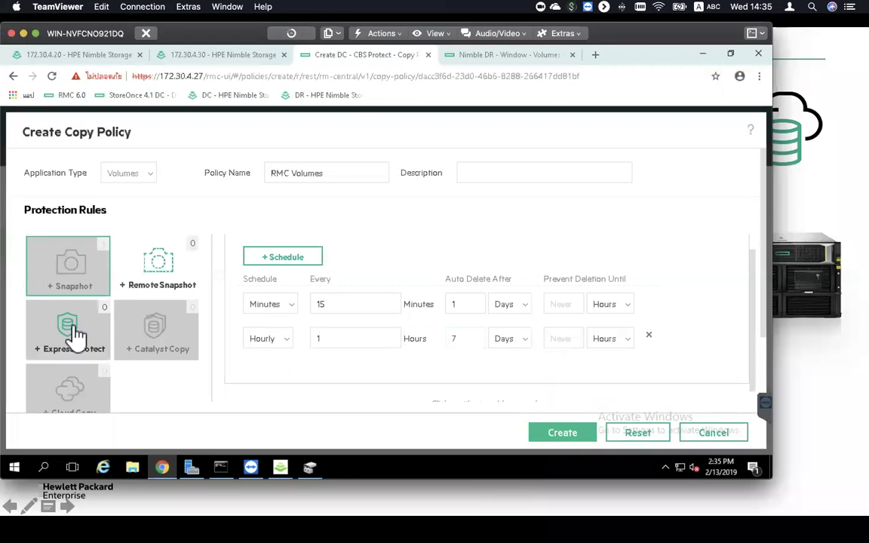
pyautogui.click(75, 332)
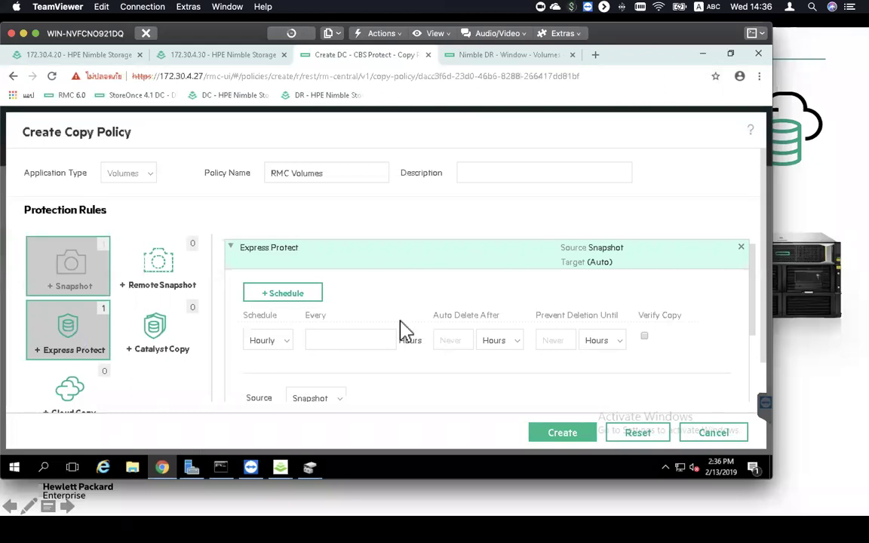
pyautogui.click(285, 360)
pyautogui.click(358, 337)
pyautogui.write('a')
pyautogui.press('BackSpace')
pyautogui.write('2')
pyautogui.click(504, 346)
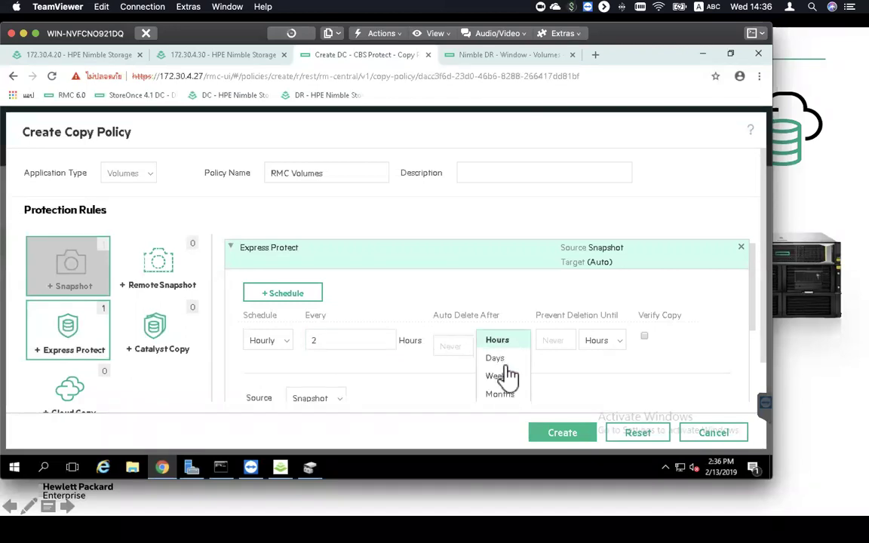
pyautogui.click(496, 358)
pyautogui.click(449, 340)
pyautogui.write('1')
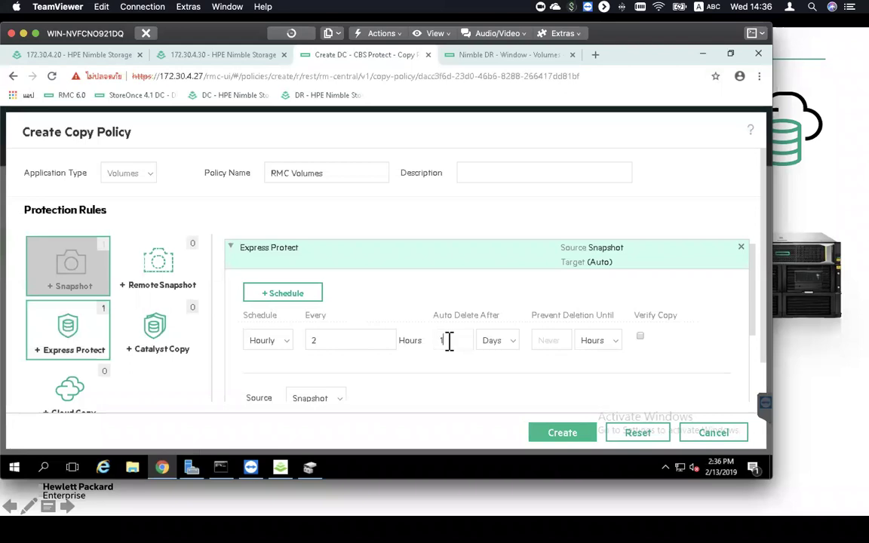
# Step: Add a daily Express Protect schedule that runs every 1 day, with auto delete after 2 weeks
pyautogui.click(278, 298)
pyautogui.click(277, 382)
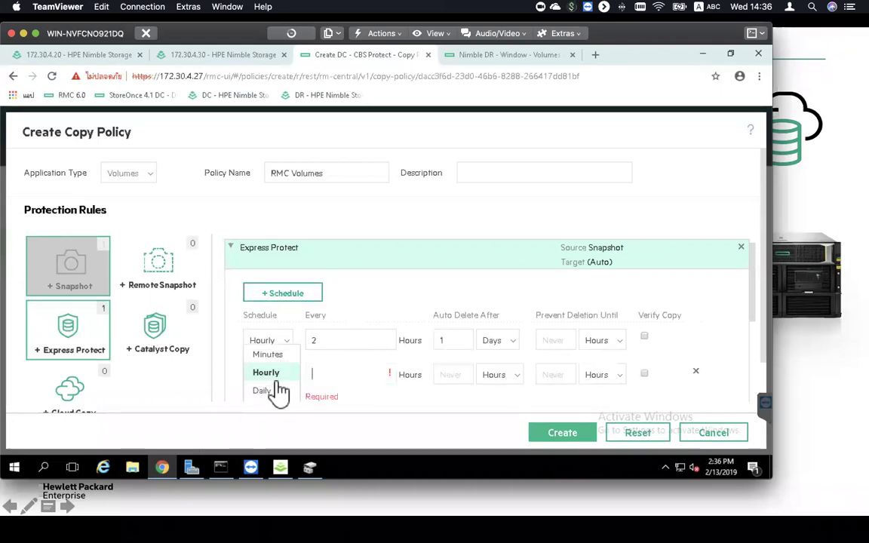
pyautogui.scroll(-2, 278, 390)
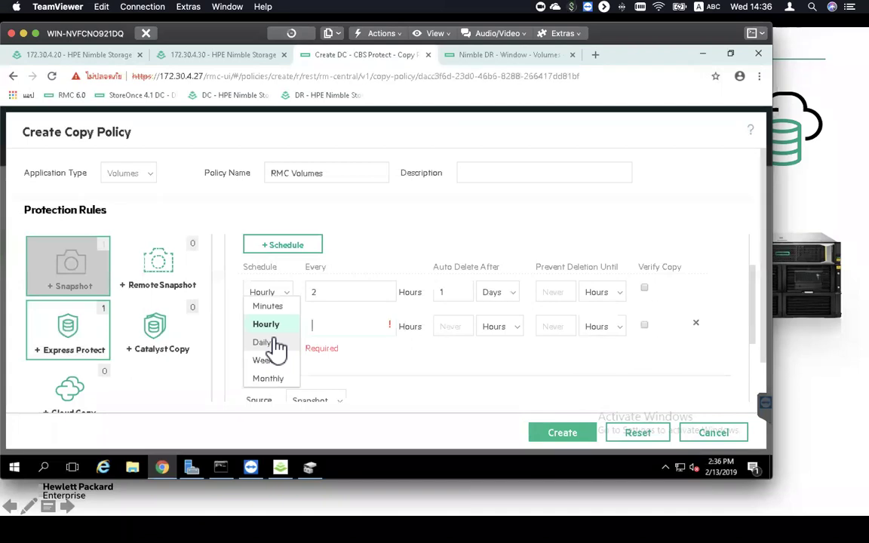
pyautogui.click(277, 343)
pyautogui.click(306, 328)
pyautogui.write('1')
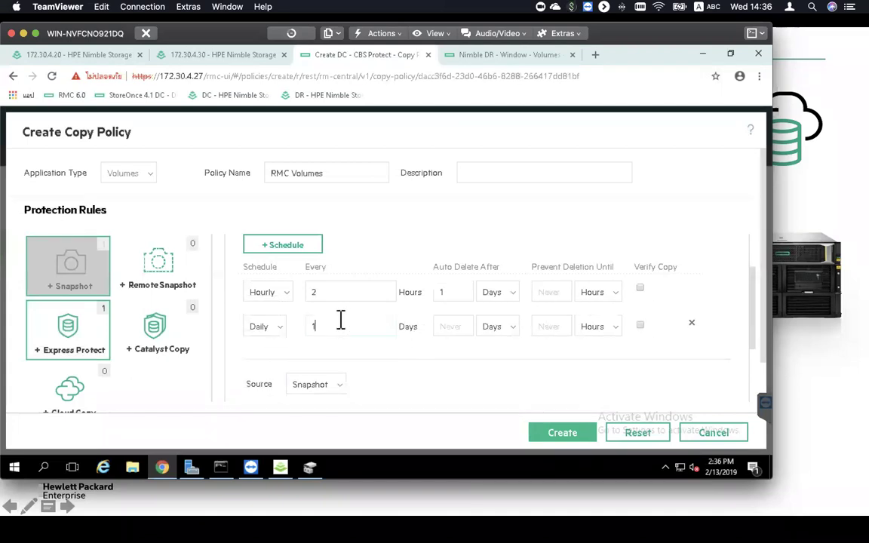
pyautogui.click(501, 332)
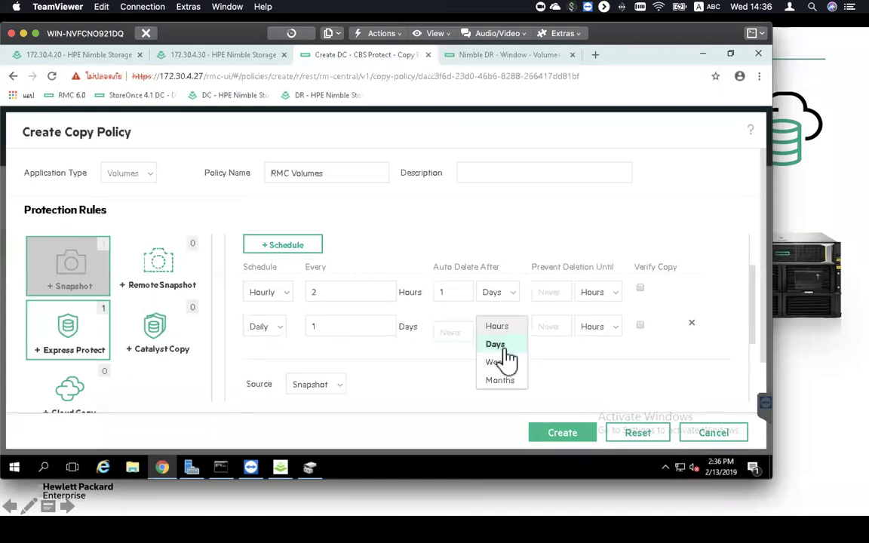
pyautogui.click(501, 363)
pyautogui.click(461, 330)
pyautogui.write('2')
# Step: Add a weekly Express Protect schedule with the Every value 1 and auto delete after 2 weeks
pyautogui.click(303, 258)
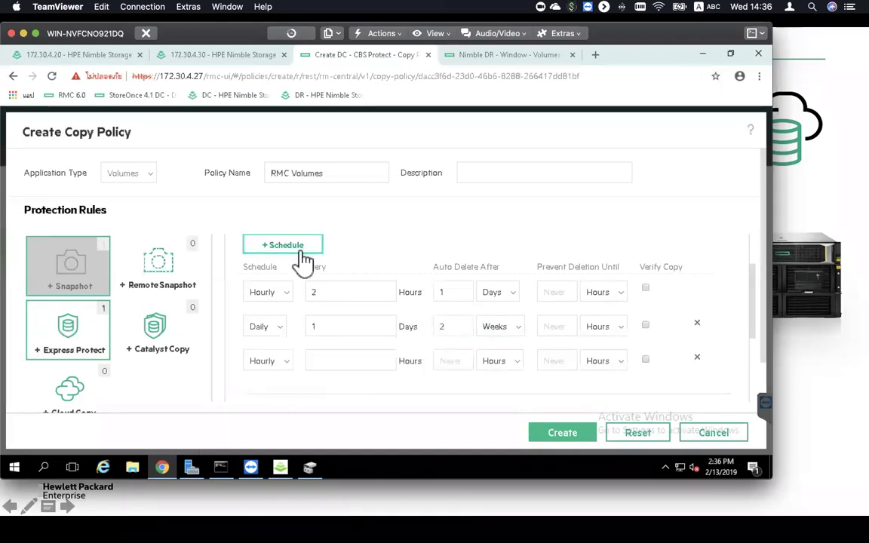
pyautogui.click(271, 363)
pyautogui.scroll(-1, 274, 363)
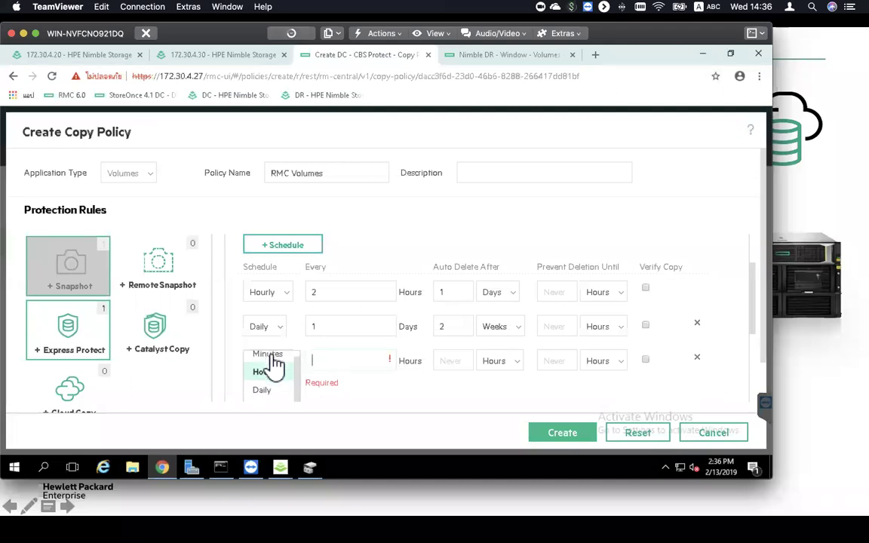
pyautogui.scroll(-1, 274, 388)
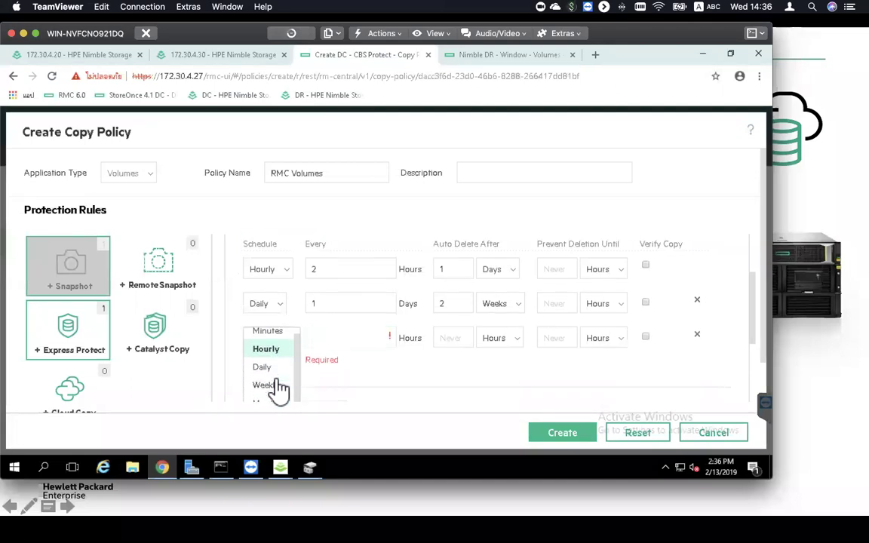
pyautogui.click(276, 386)
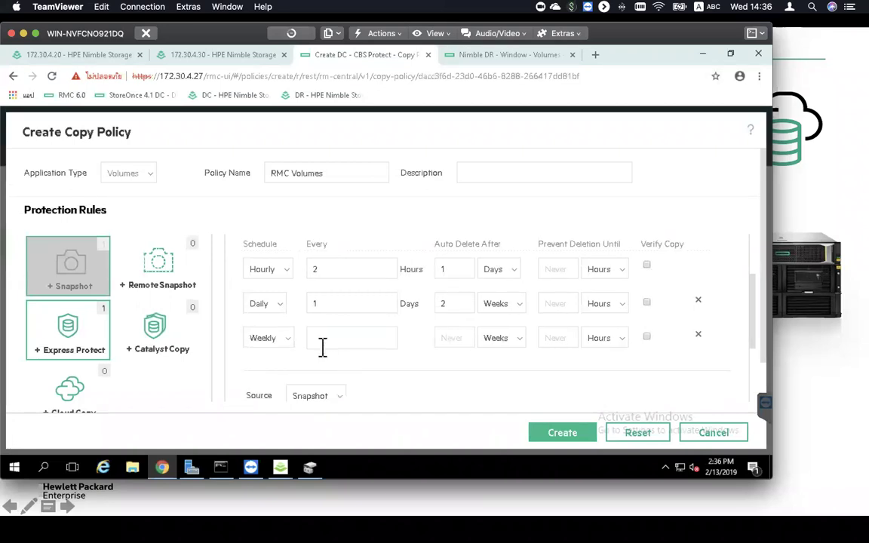
pyautogui.click(323, 346)
pyautogui.click(452, 338)
pyautogui.write('2')
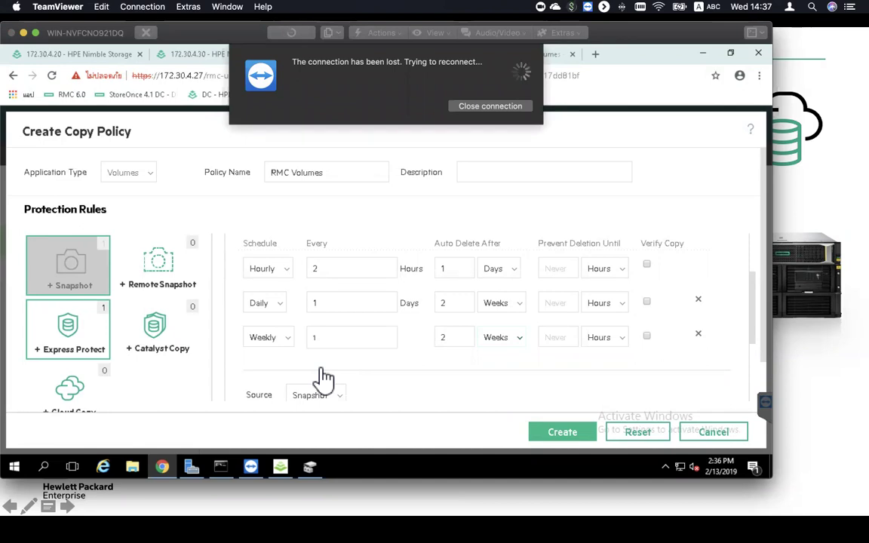
# Step: Check the Wi-Fi network list, bring up TeamViewer's main window, and close the lost remote session to WIN-NVFCNO921DQ
pyautogui.click(657, 7)
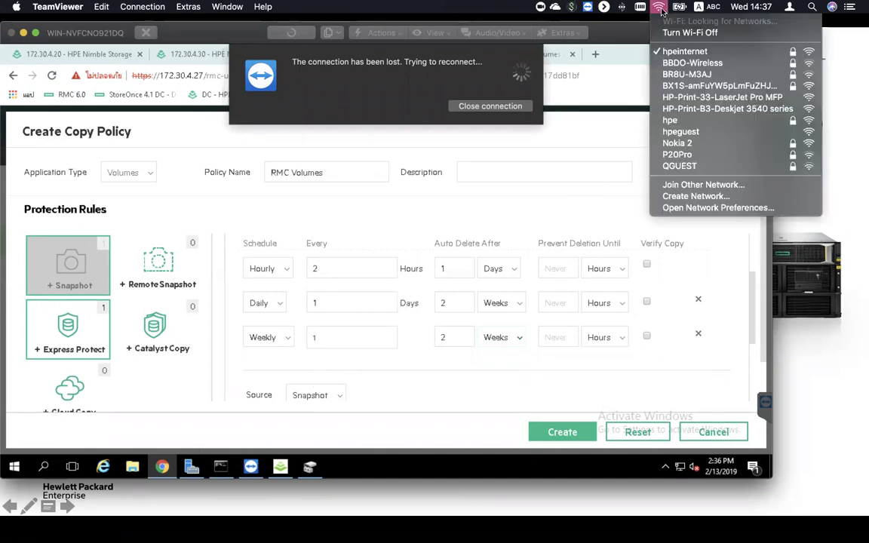
pyautogui.click(485, 108)
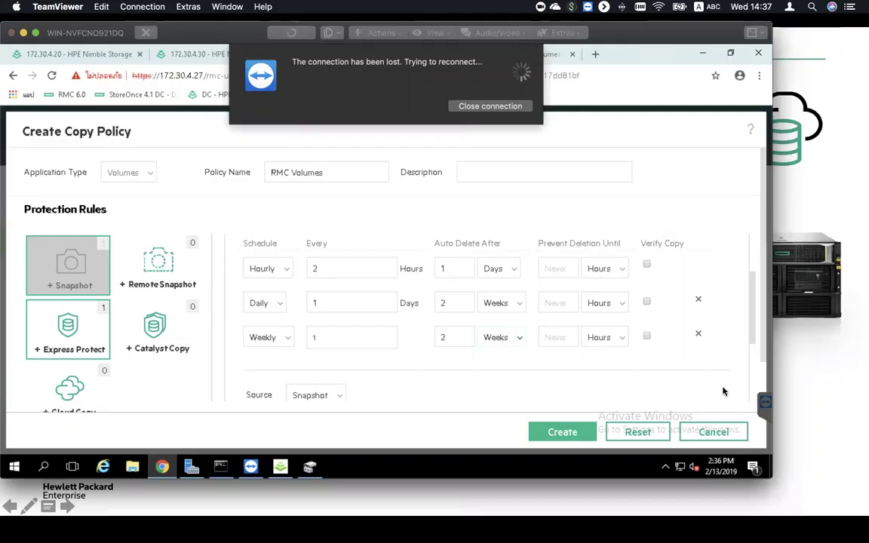
pyautogui.hotkey('ctrl', 'Up')
pyautogui.click(330, 348)
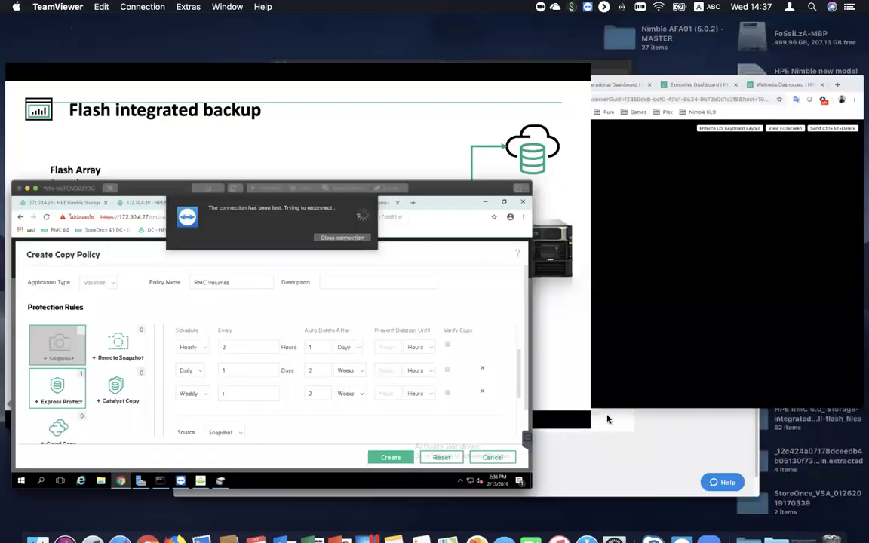
pyautogui.hotkey('ctrl', 'Up')
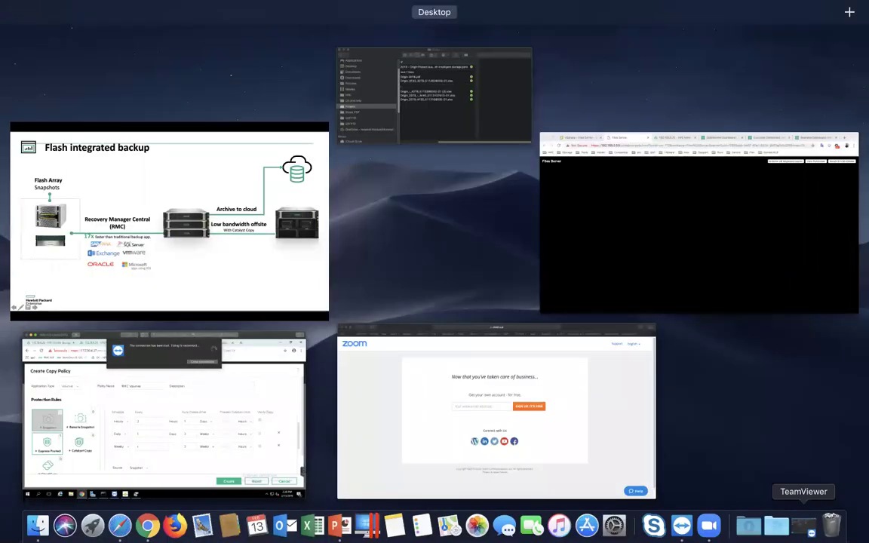
pyautogui.click(743, 439)
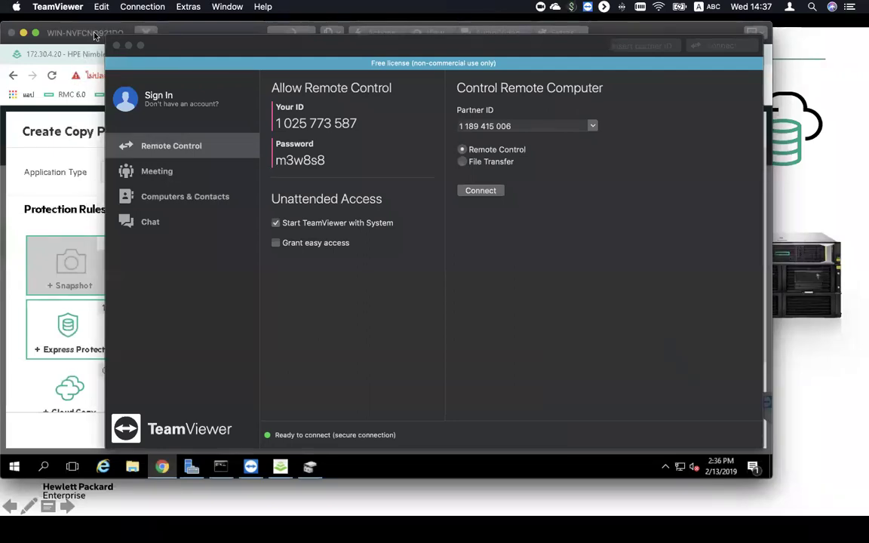
pyautogui.click(95, 36)
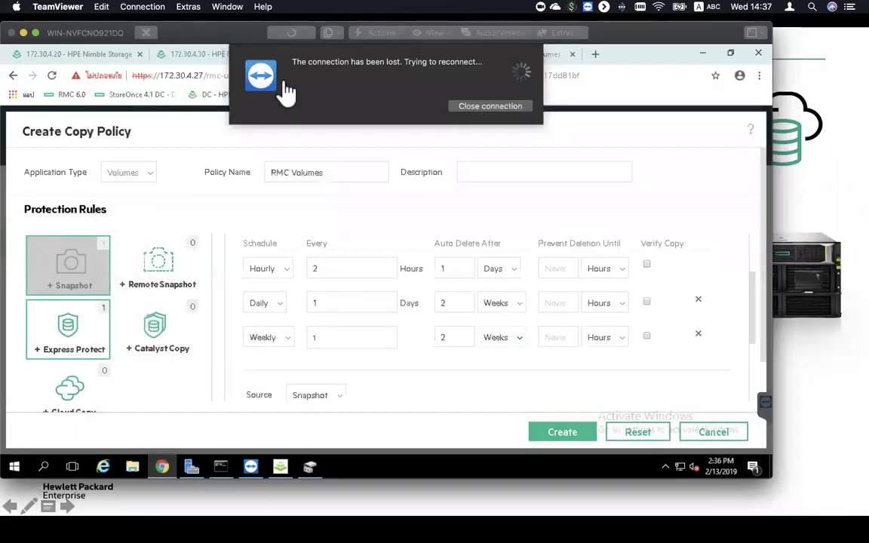
pyautogui.click(483, 107)
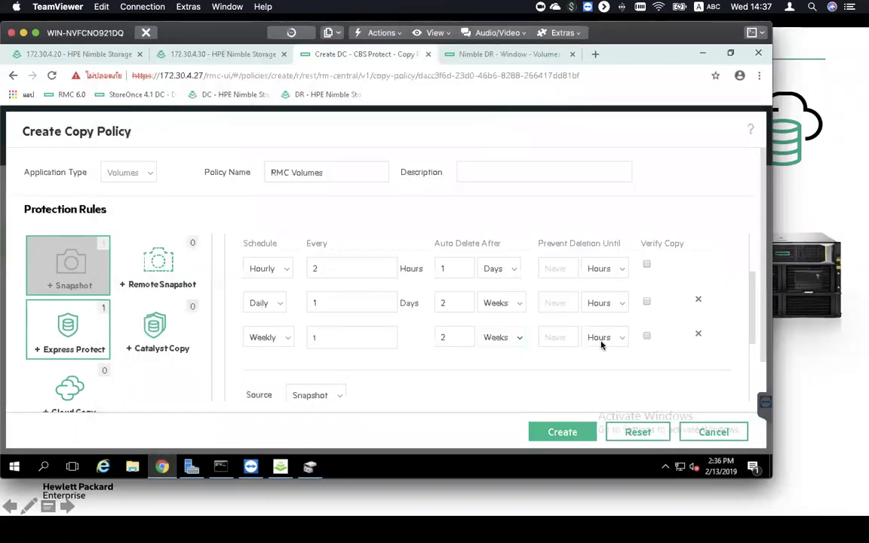
# Step: Try to reconnect to the partner computer in Remote Control mode, and abort the connection attempt
pyautogui.click(481, 190)
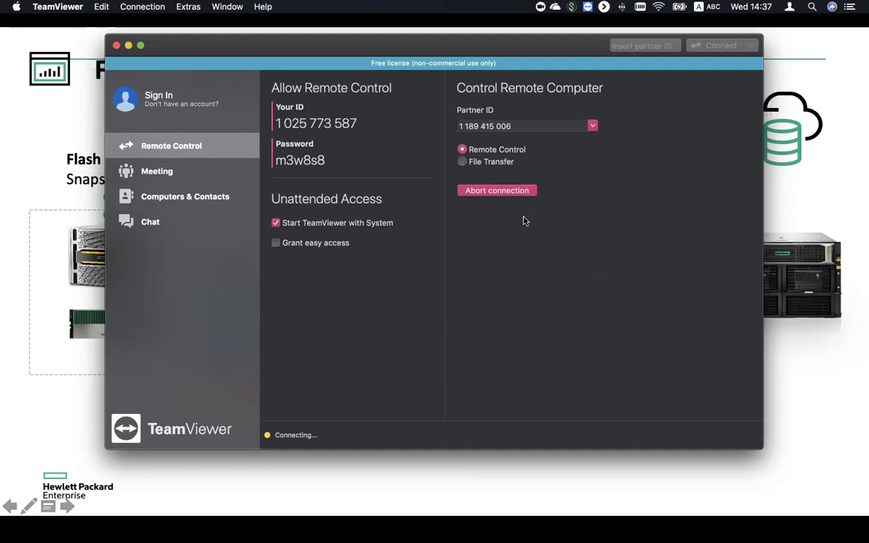
pyautogui.hotkey('ctrl', 'Up')
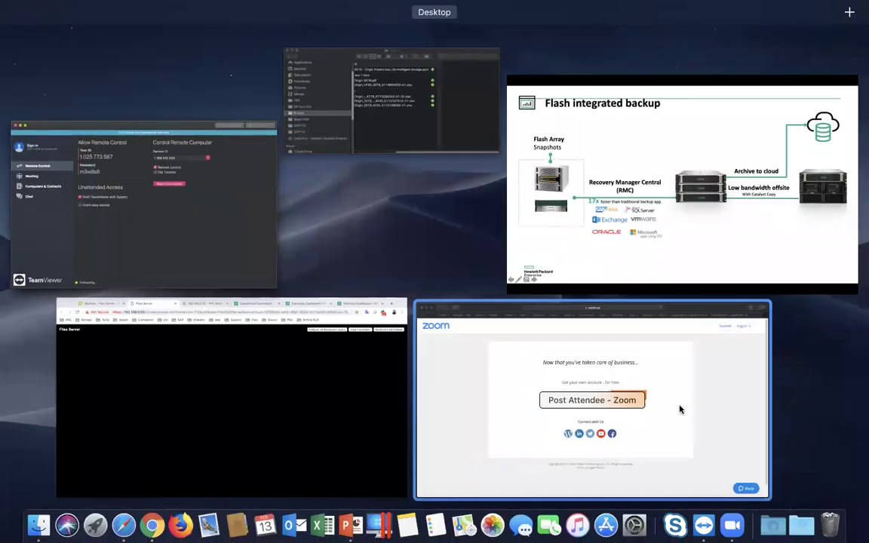
pyautogui.click(457, 274)
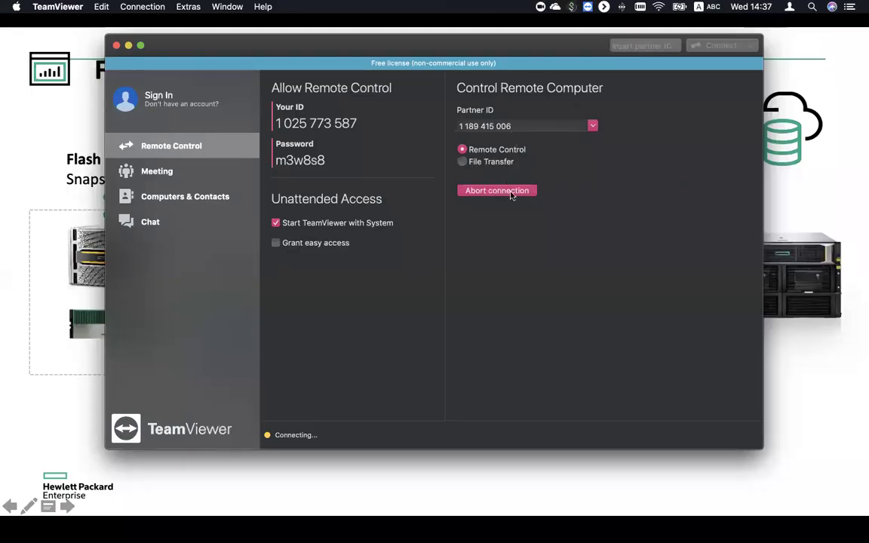
pyautogui.click(508, 194)
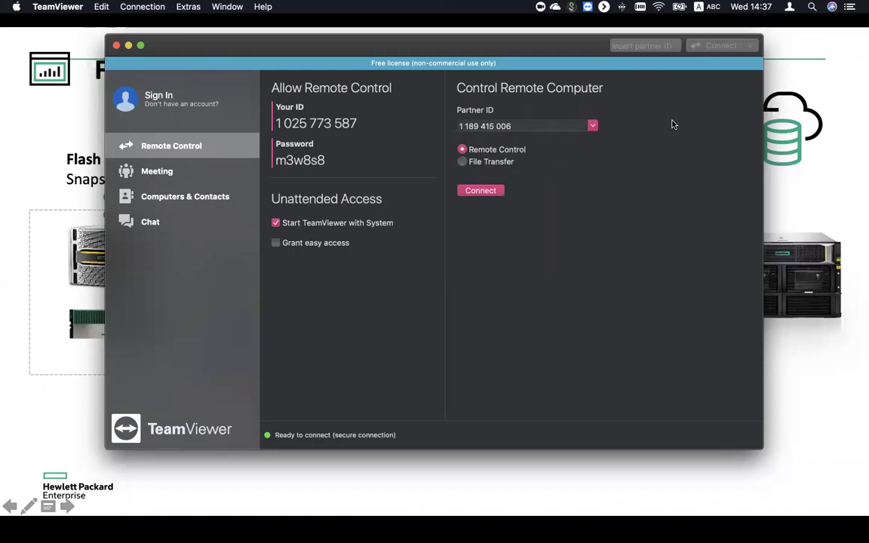
# Step: Switch the Mac's network connection from hpeinternet to the iPhone's personal hotspot
pyautogui.click(659, 7)
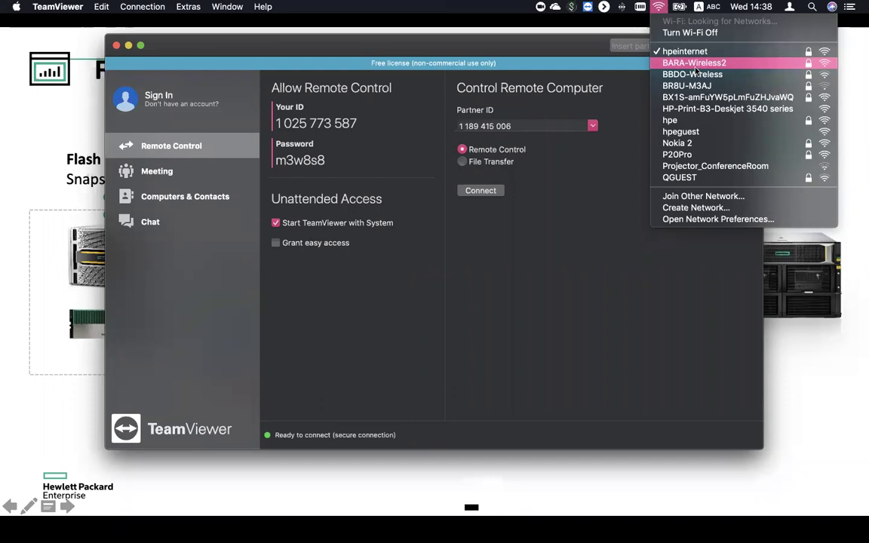
pyautogui.click(696, 67)
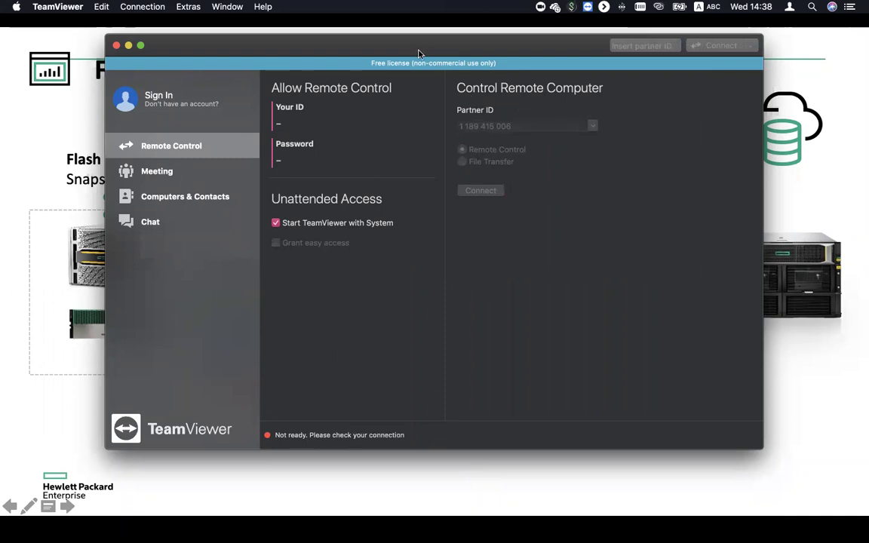
pyautogui.moveTo(419, 53); pyautogui.dragTo(393, 94)
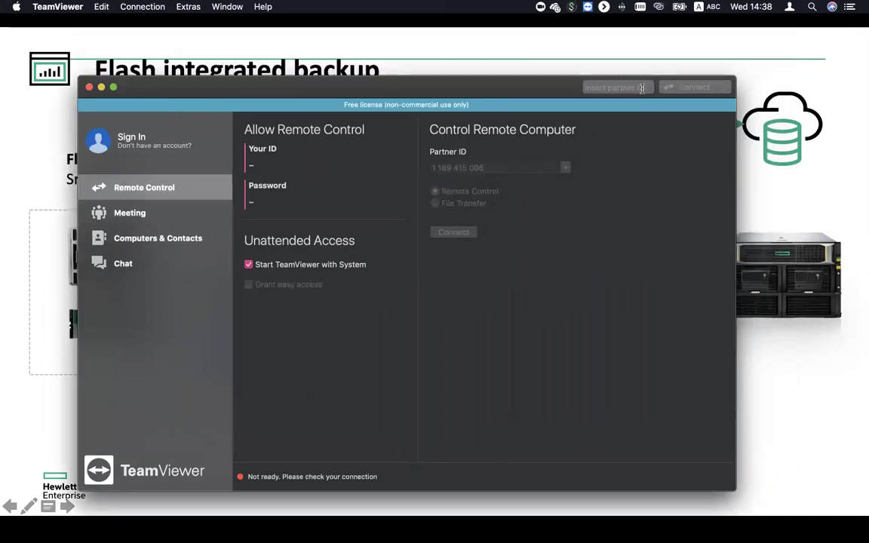
# Step: Disconnect the Mac from the iPhone's personal hotspot
pyautogui.click(661, 7)
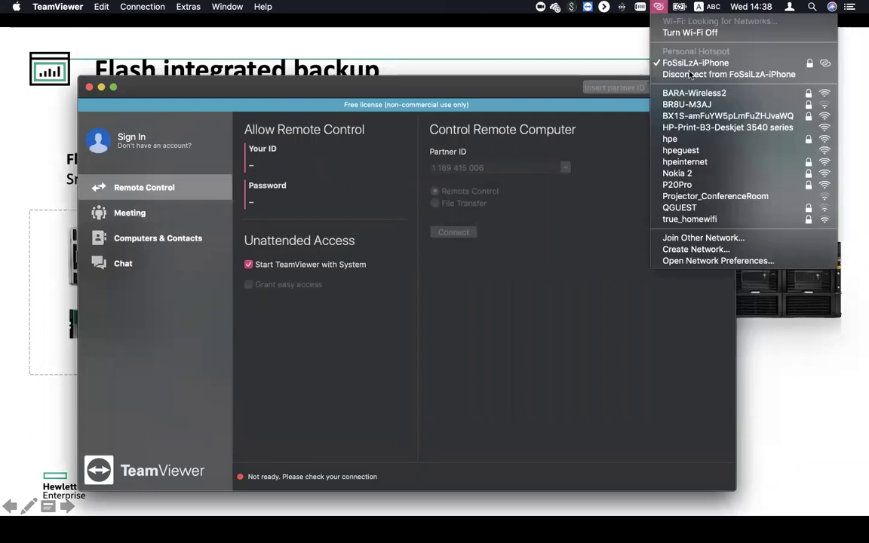
pyautogui.click(689, 74)
pyautogui.click(660, 8)
pyautogui.click(661, 8)
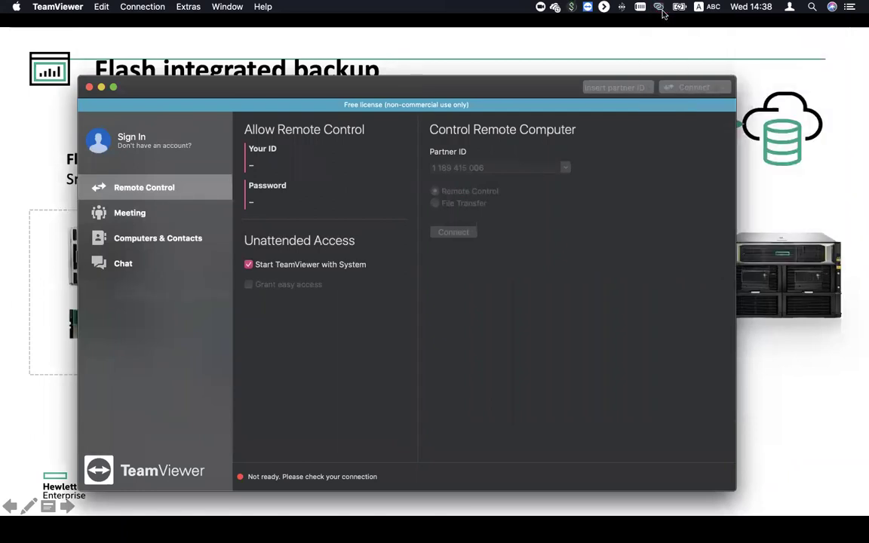
pyautogui.click(660, 8)
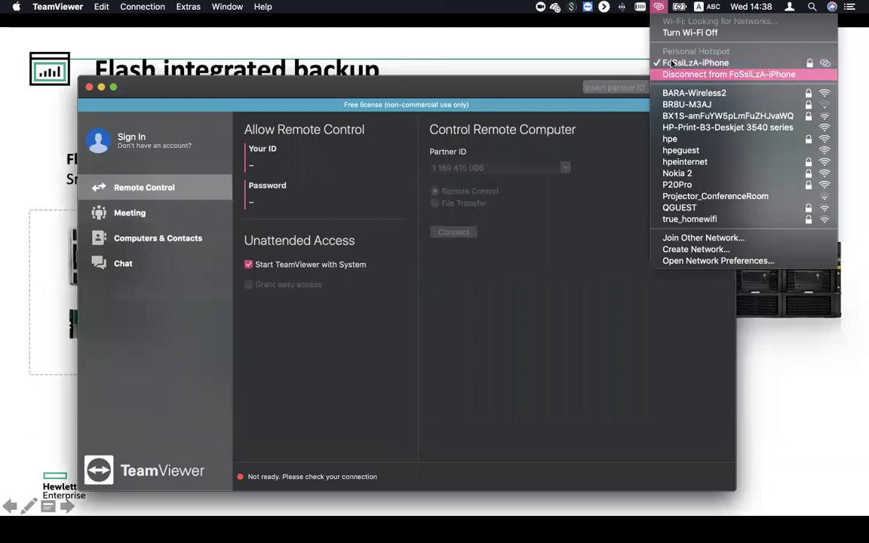
pyautogui.click(584, 244)
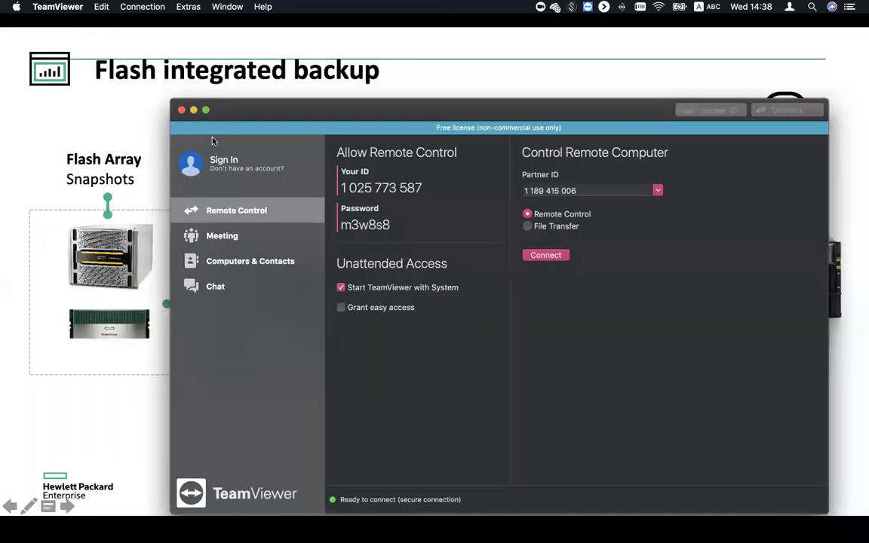
# Step: Try again to connect to the saved partner computer in Remote Control mode, and dismiss the connection error
pyautogui.click(215, 236)
pyautogui.click(223, 210)
pyautogui.moveTo(556, 181); pyautogui.dragTo(477, 177)
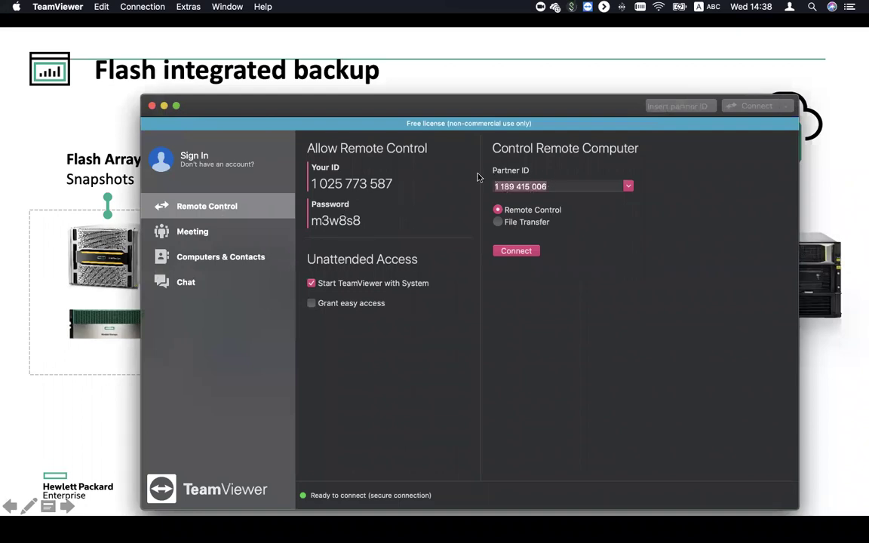
pyautogui.click(516, 251)
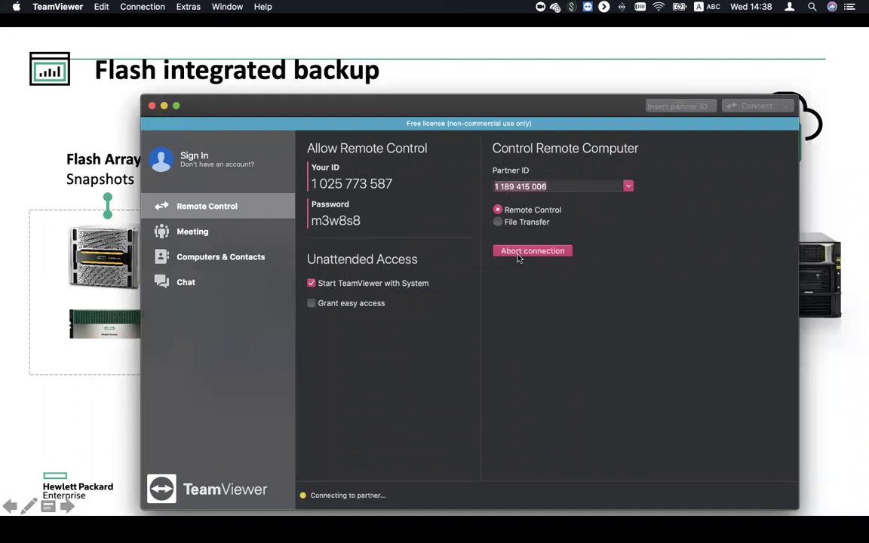
pyautogui.click(546, 219)
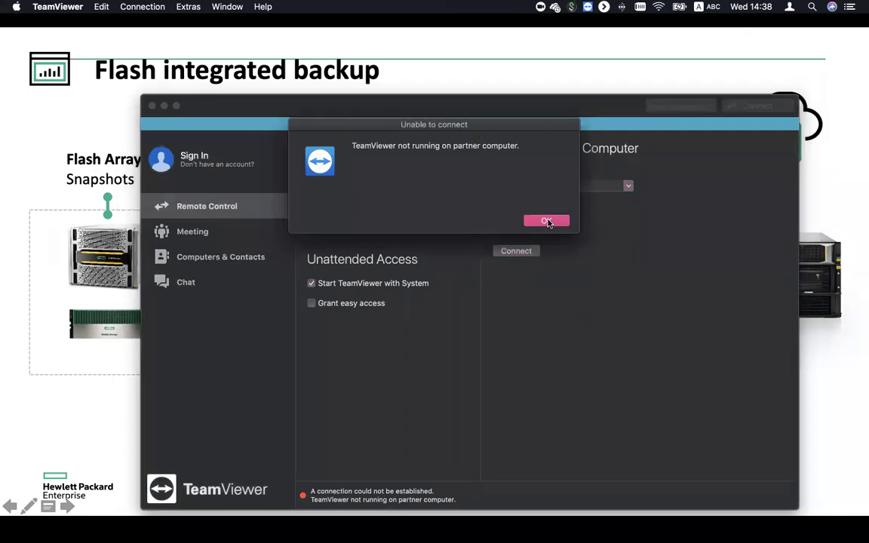
pyautogui.click(516, 251)
pyautogui.click(541, 218)
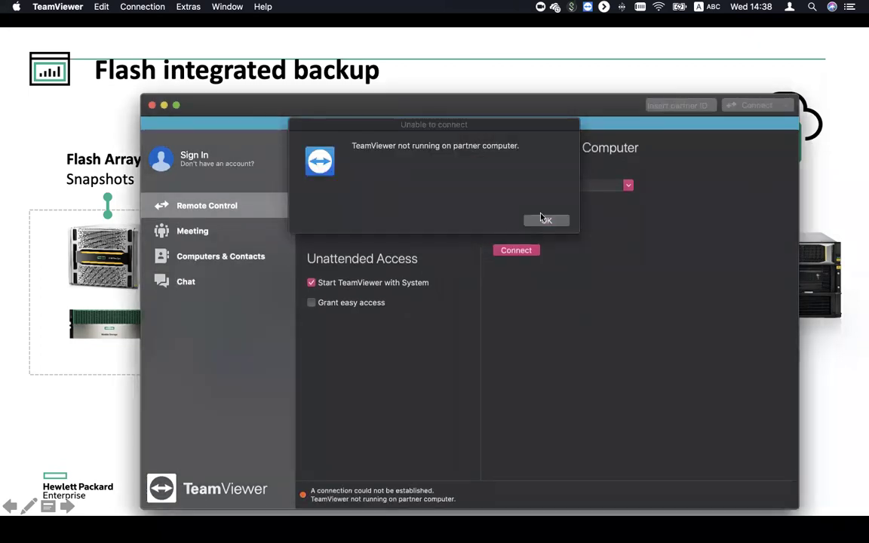
pyautogui.press('Return')
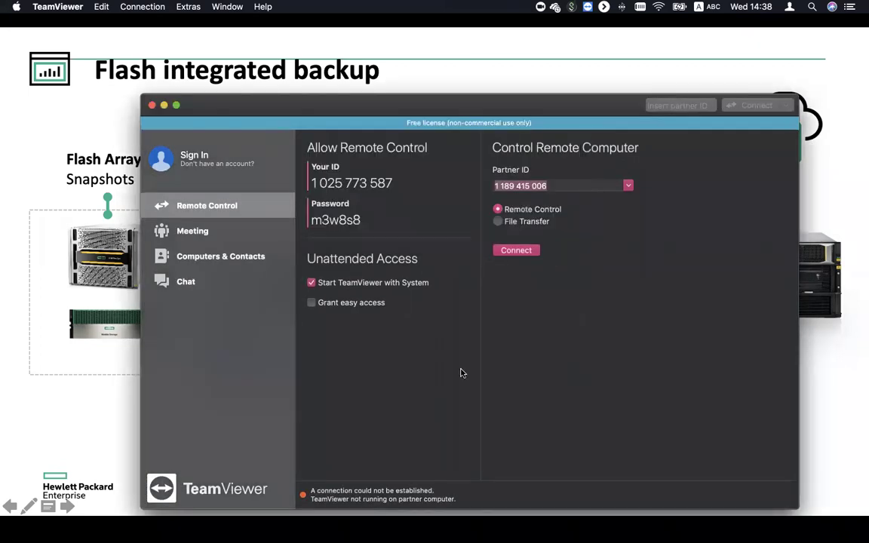
# Step: Switch to Chrome and load 192.168.0.110 in place of the InfoSight Operational Dashboard page
pyautogui.hotkey('ctrl', 'Up')
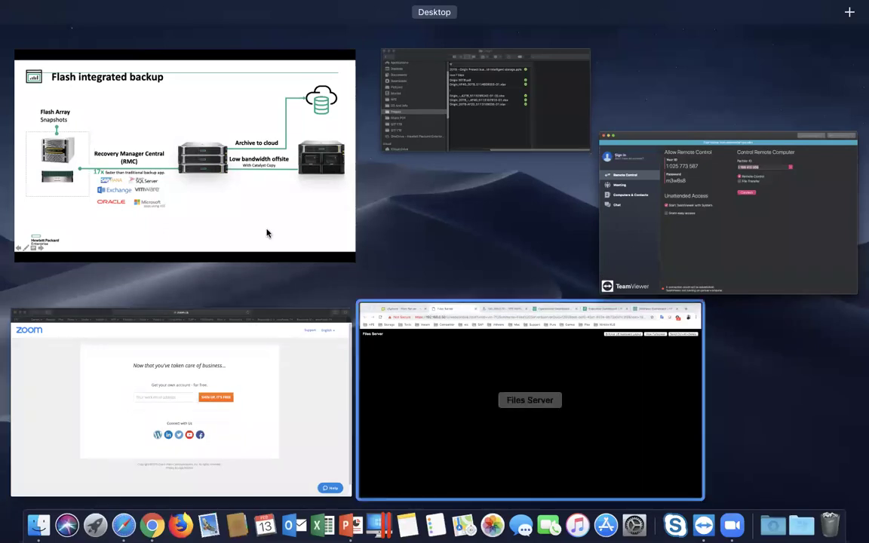
pyautogui.click(381, 377)
pyautogui.click(407, 29)
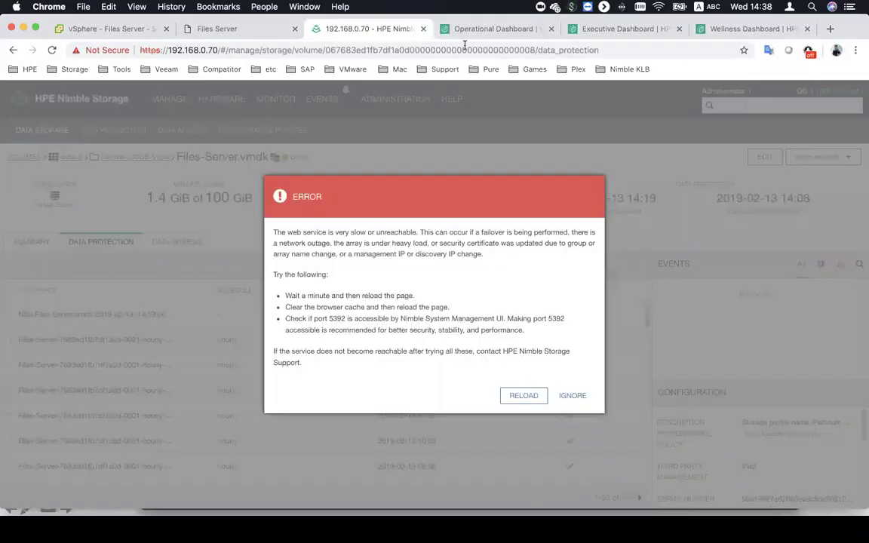
pyautogui.hotkey('ctrl', 'Tab')
pyautogui.click(503, 49)
pyautogui.write('192.')
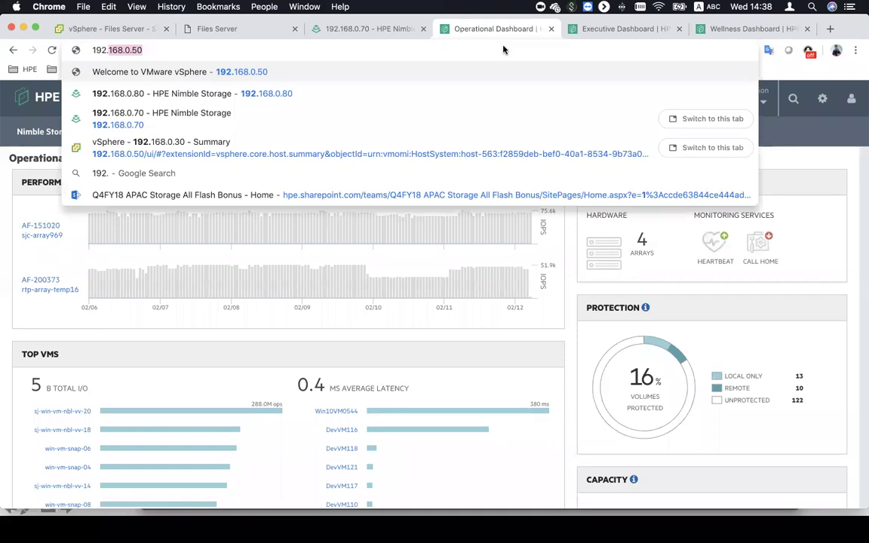
pyautogui.write('168.0.111')
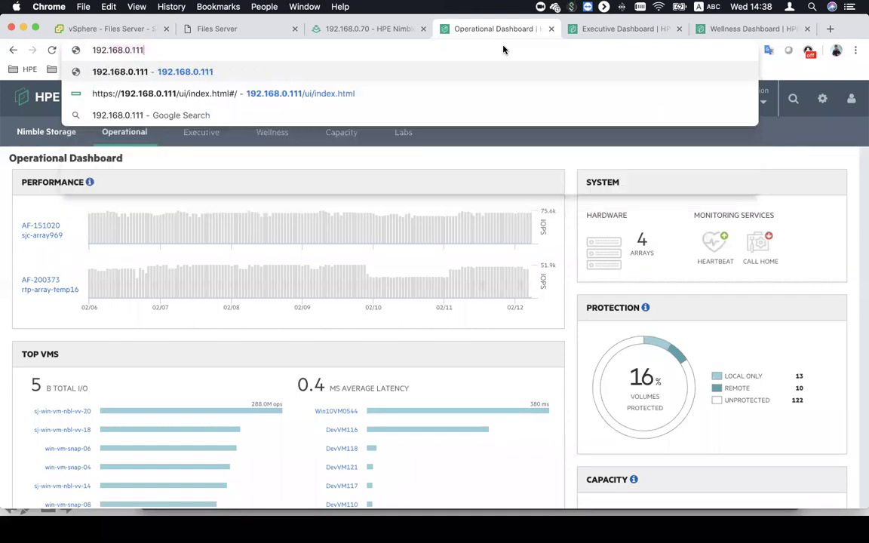
pyautogui.press('BackSpace')
pyautogui.write('0')
pyautogui.press('Return')
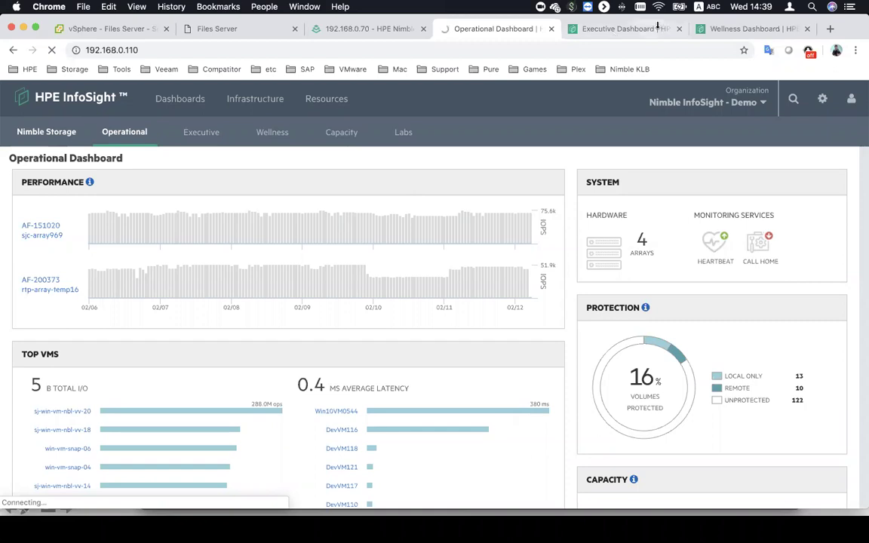
# Step: Reload the HPE Recovery Manager Central page at 192.168.0.110/rmc-ui/
pyautogui.click(643, 6)
pyautogui.click(667, 23)
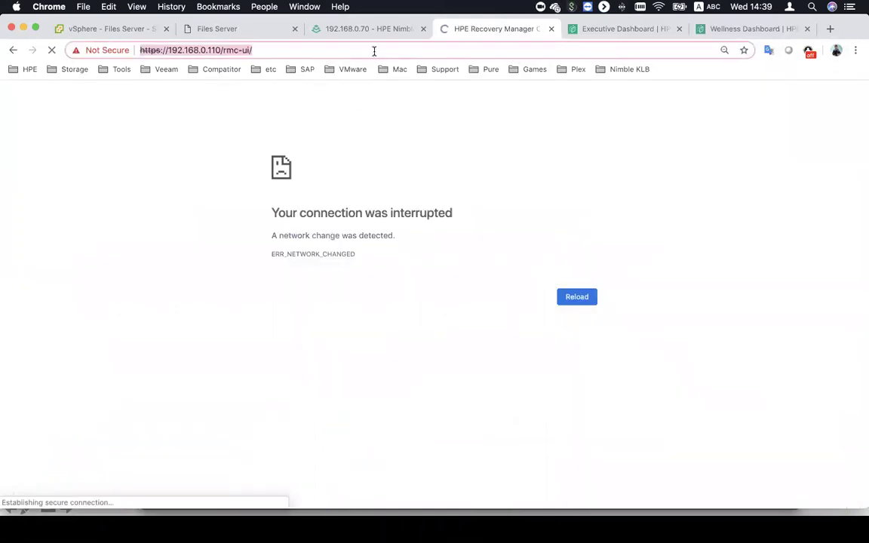
pyautogui.click(372, 51)
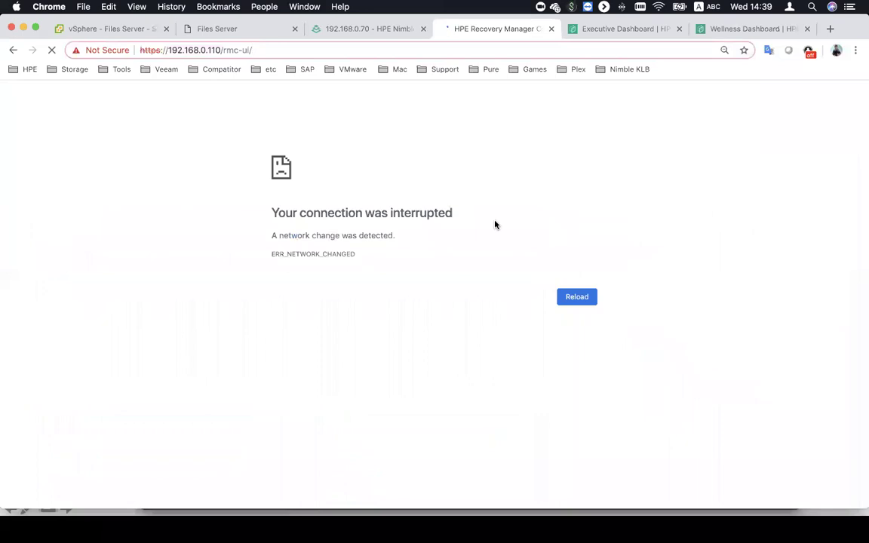
pyautogui.press('Return')
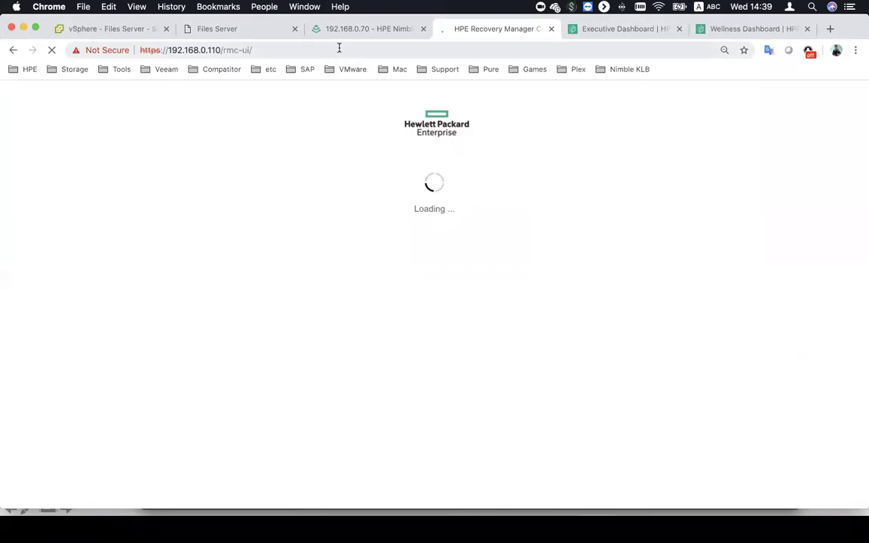
pyautogui.click(591, 43)
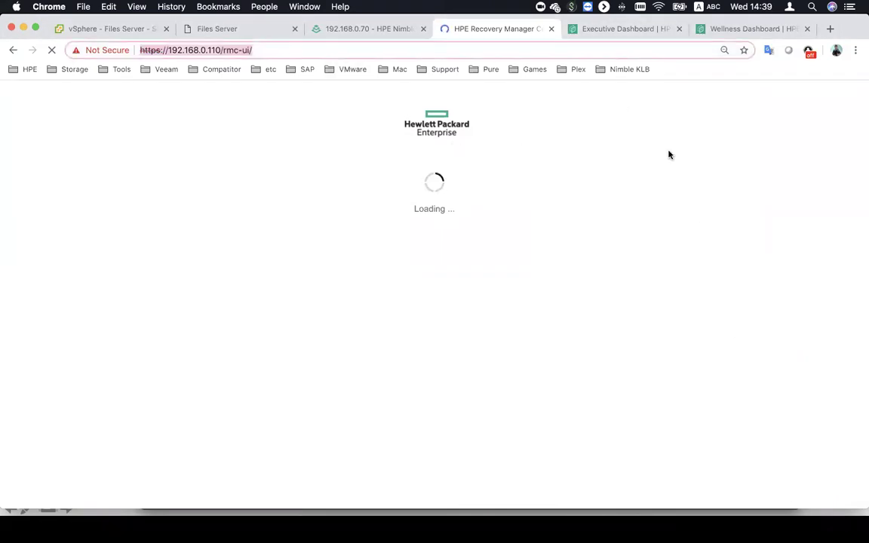
pyautogui.click(588, 7)
pyautogui.click(671, 157)
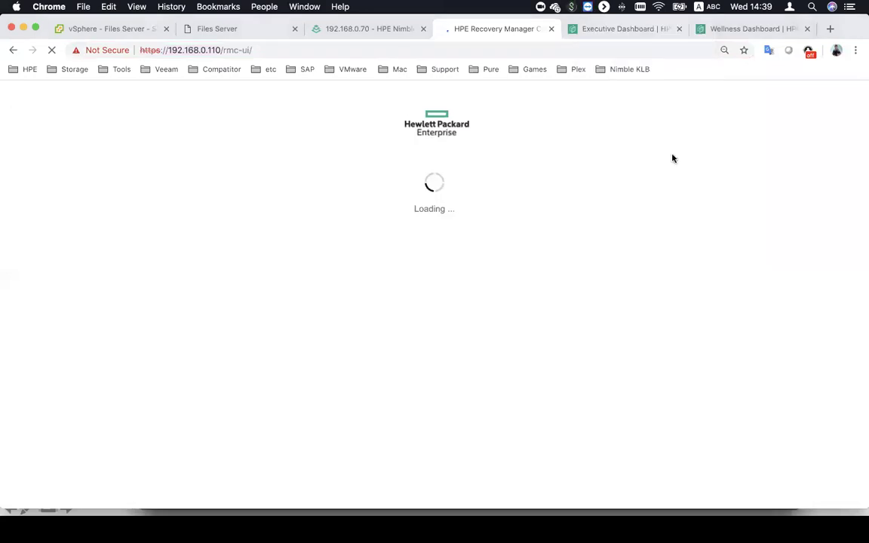
# Step: Load 192.168.0.110 in place of the InfoSight Executive Dashboard page
pyautogui.click(591, 32)
pyautogui.click(590, 42)
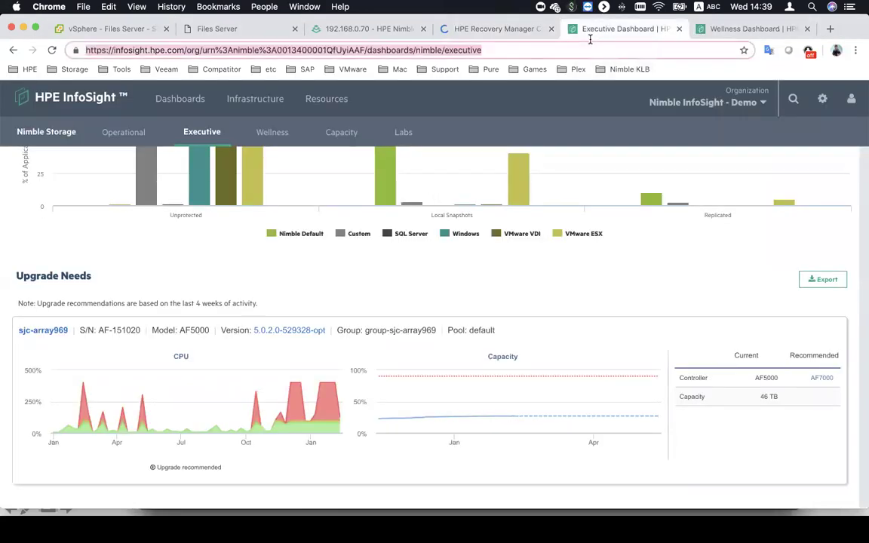
pyautogui.write('192.168.0.110')
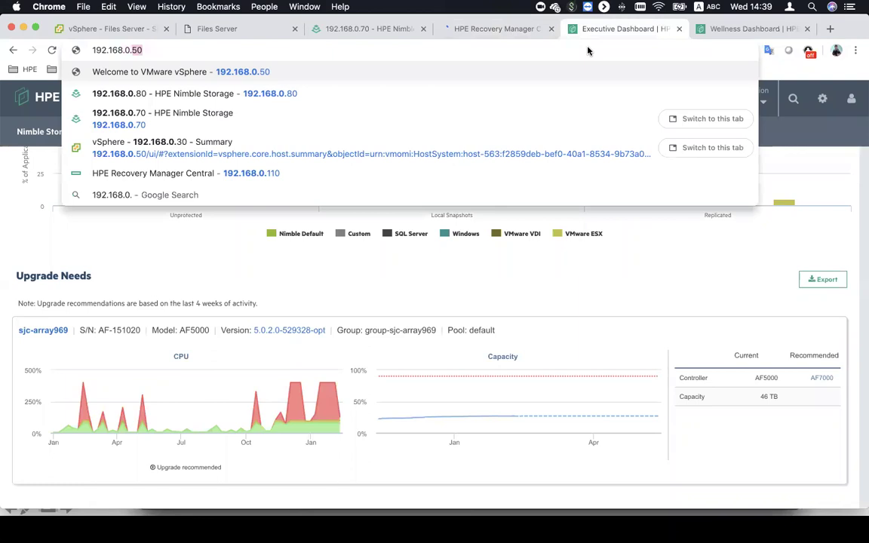
pyautogui.press('Return')
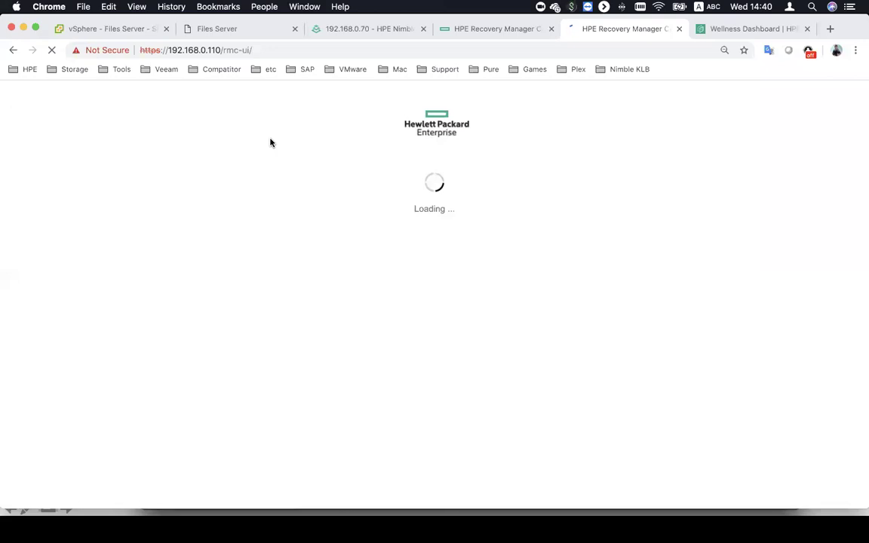
pyautogui.click(456, 34)
pyautogui.click(459, 48)
pyautogui.click(615, 28)
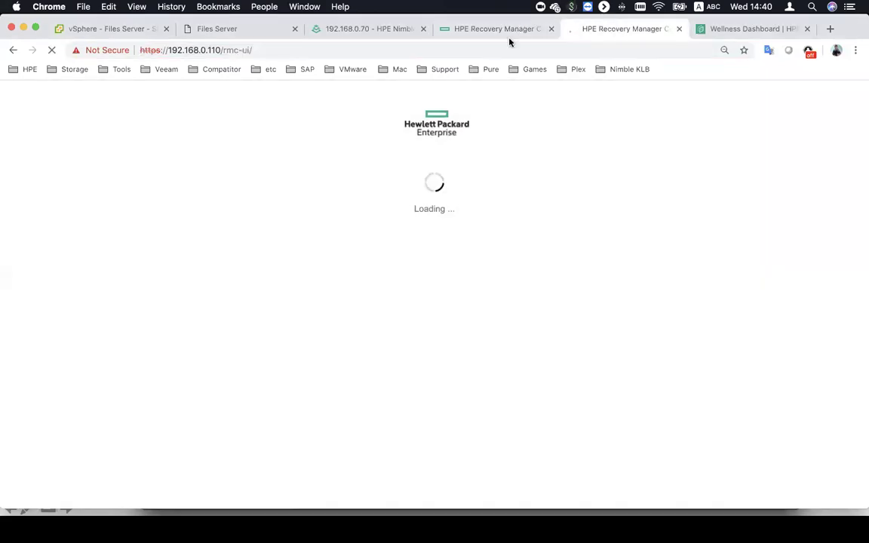
pyautogui.click(481, 30)
pyautogui.click(606, 31)
pyautogui.click(503, 51)
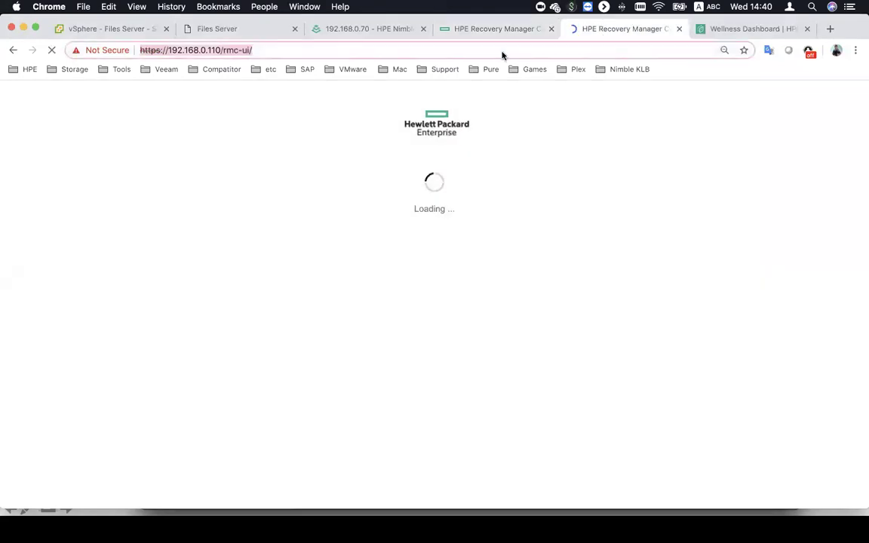
pyautogui.click(253, 141)
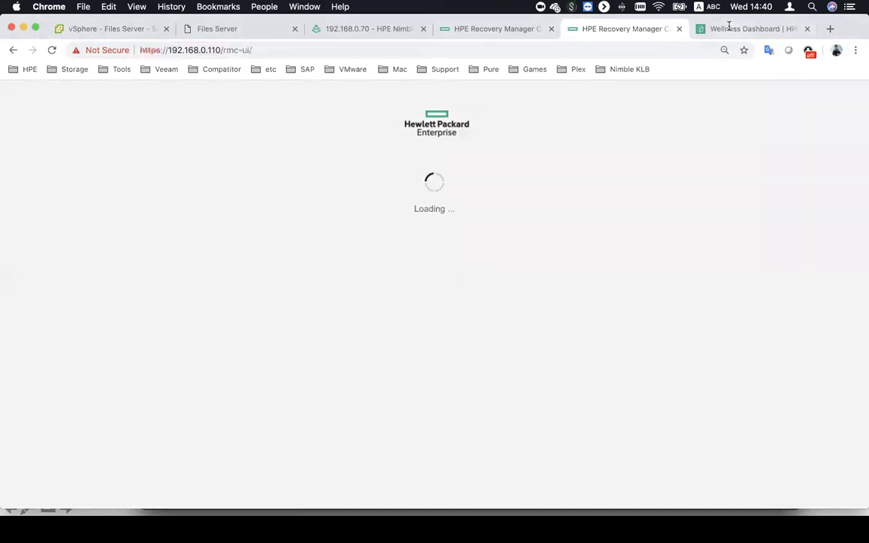
# Step: Log in to HPE Recovery Manager Central as Admin with the account password, and dismiss the product tour
pyautogui.click(474, 28)
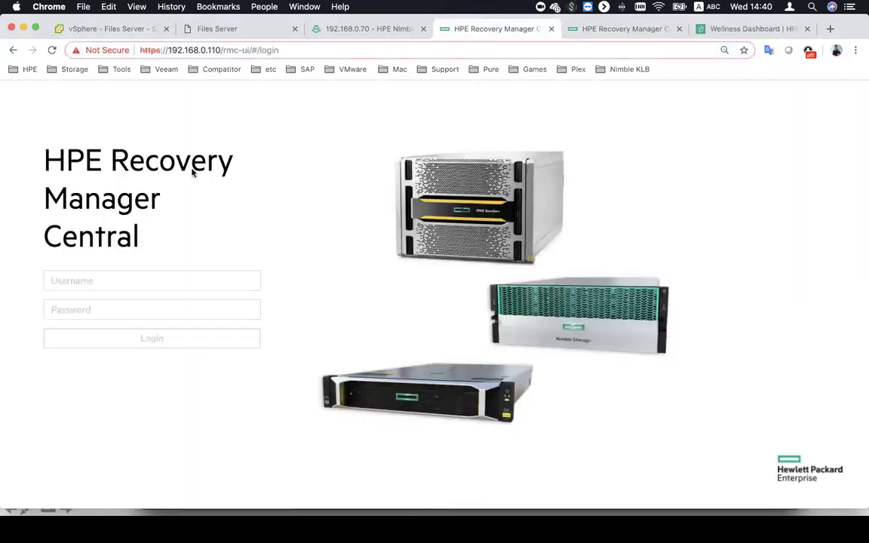
pyautogui.click(114, 282)
pyautogui.write('Admin')
pyautogui.press('Tab')
pyautogui.write('••')
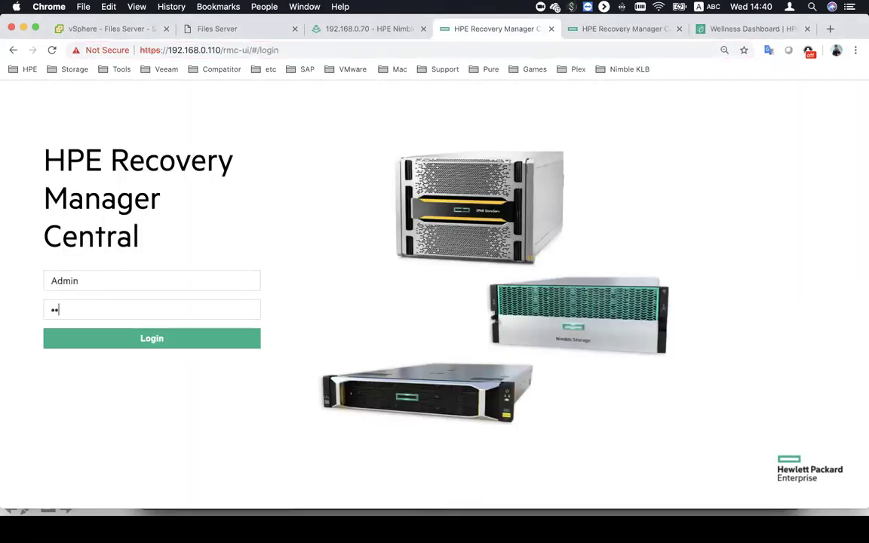
pyautogui.write('••••••')
pyautogui.press('Return')
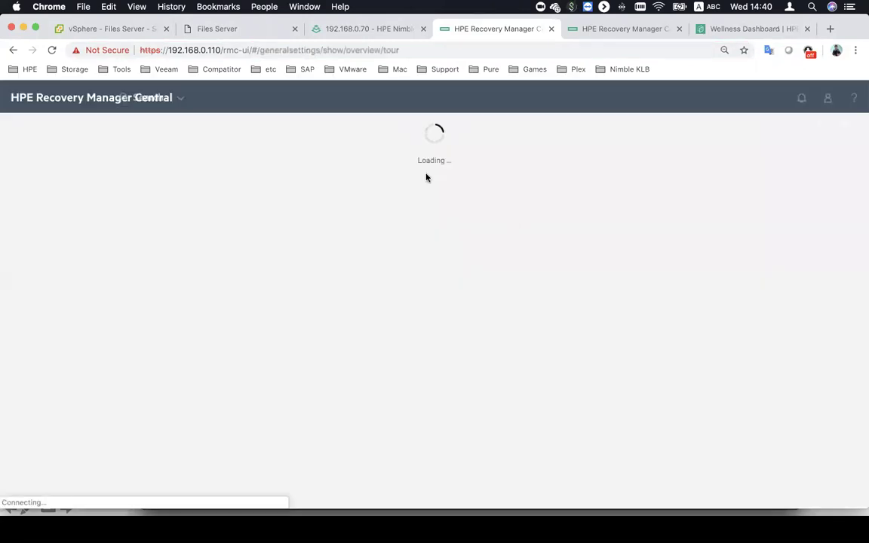
pyautogui.click(857, 91)
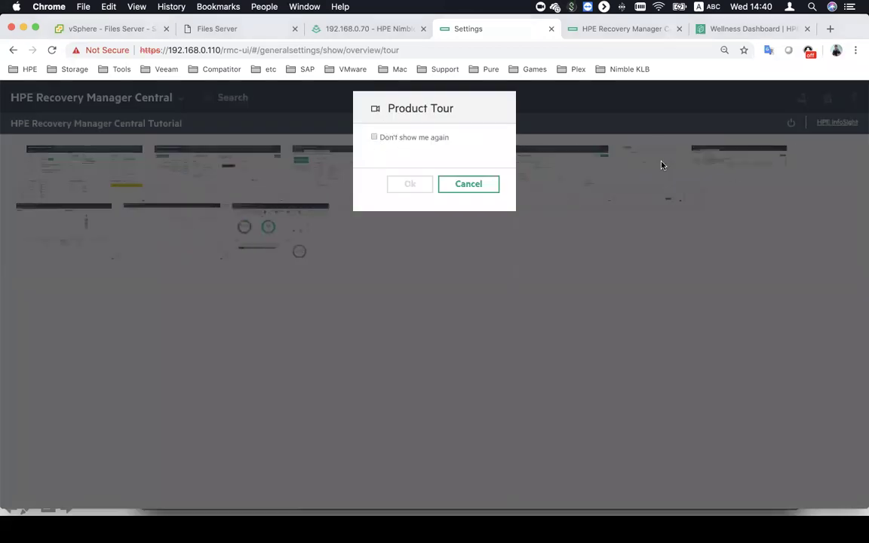
pyautogui.click(460, 186)
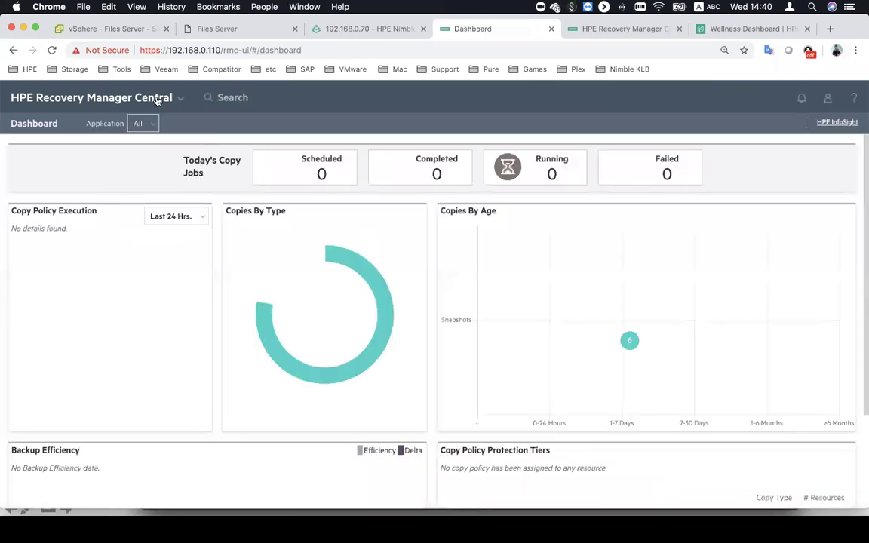
# Step: Go to Copy Policies and start a new copy policy with Volumes as the application type
pyautogui.click(157, 100)
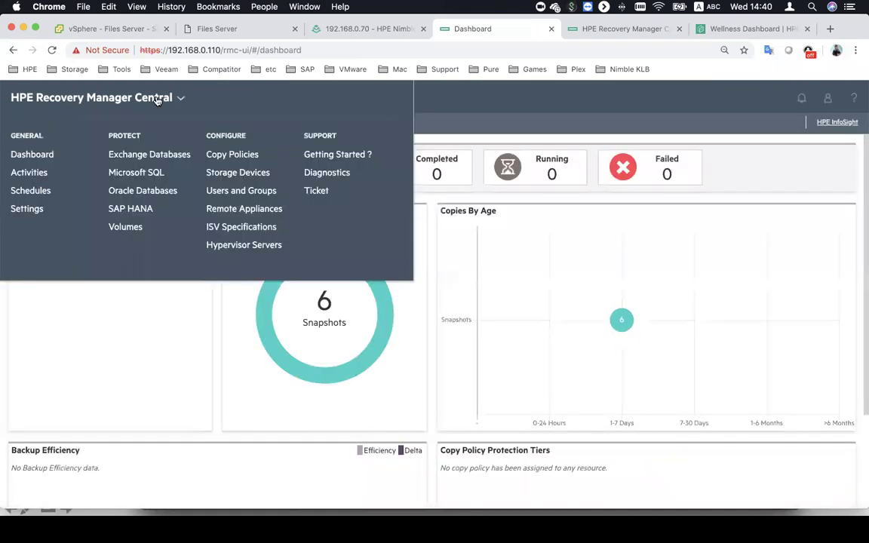
pyautogui.click(216, 155)
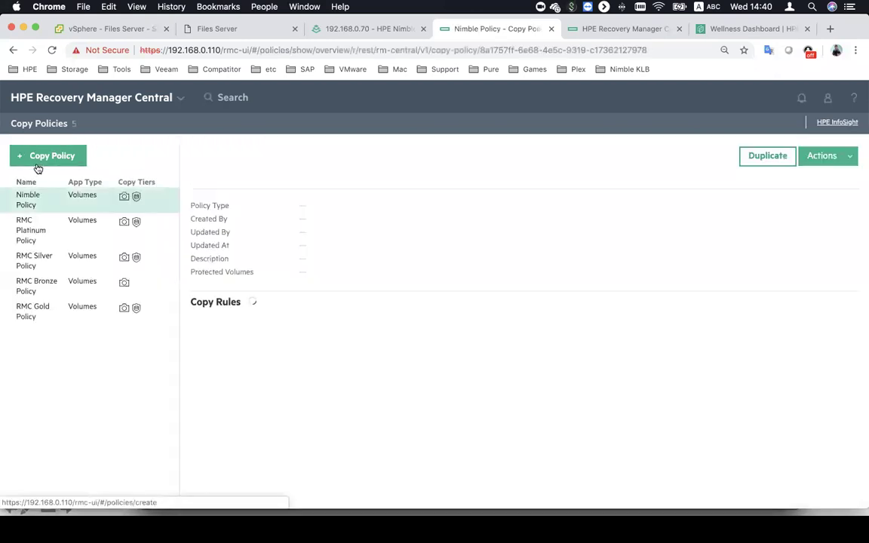
pyautogui.click(35, 156)
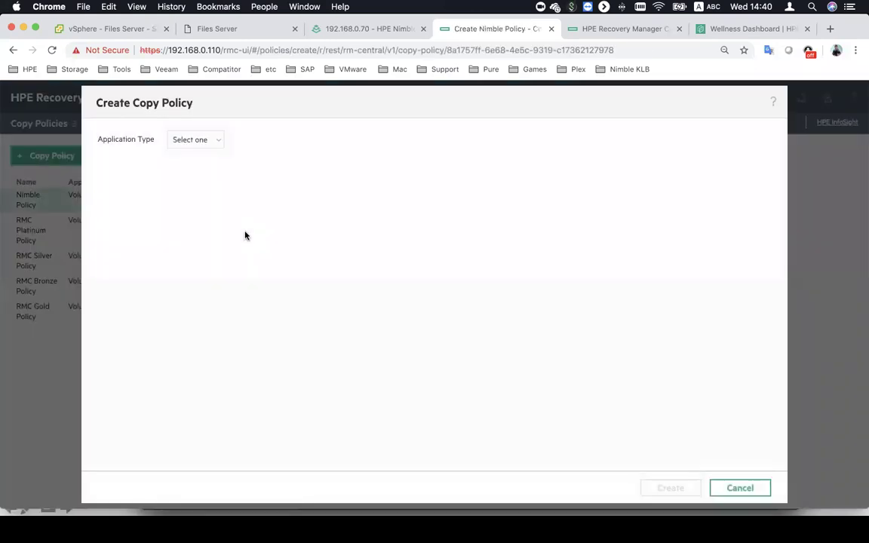
pyautogui.click(207, 141)
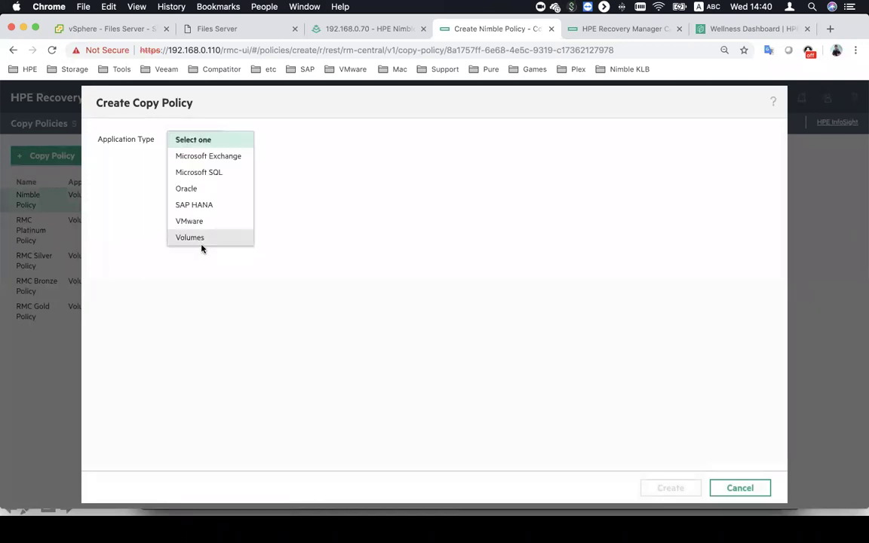
pyautogui.click(208, 143)
pyautogui.click(209, 144)
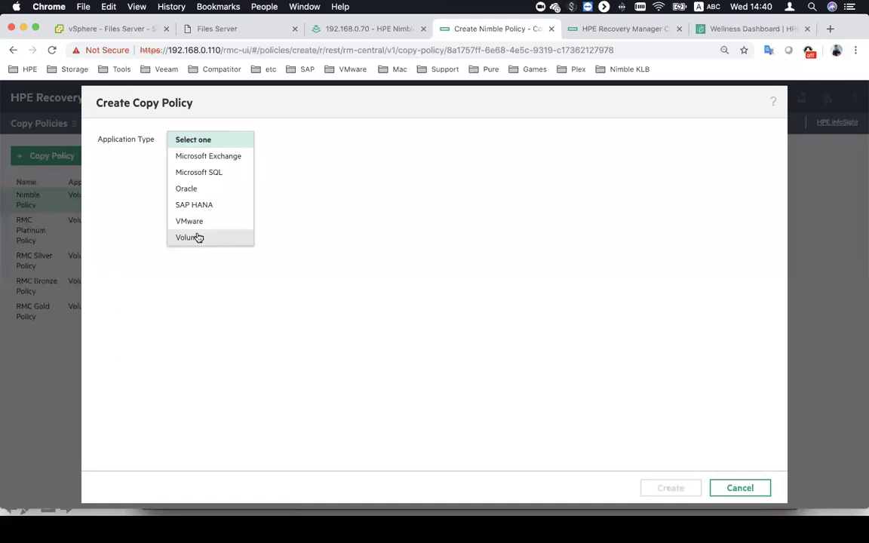
pyautogui.click(198, 238)
# Step: Add an hourly Snapshot rule that runs every 1 hour with auto-delete after 24 hours
pyautogui.click(141, 222)
pyautogui.click(383, 271)
pyautogui.write('1')
pyautogui.press('Tab')
pyautogui.write('24')
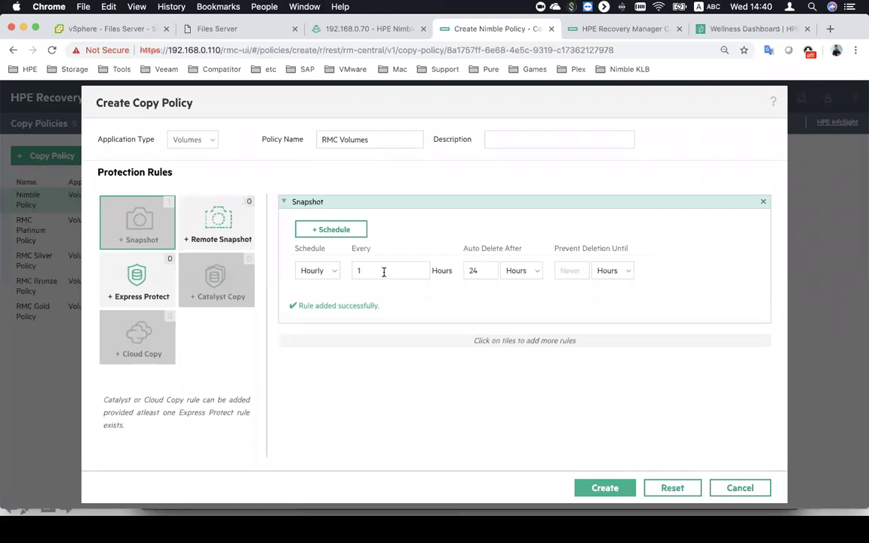
# Step: Add an hourly Express Protect rule running every 1 hour, auto-deleting after 24 hours, with the HPE-StoreOnce repository at 192.168.0.135 as target
pyautogui.click(124, 276)
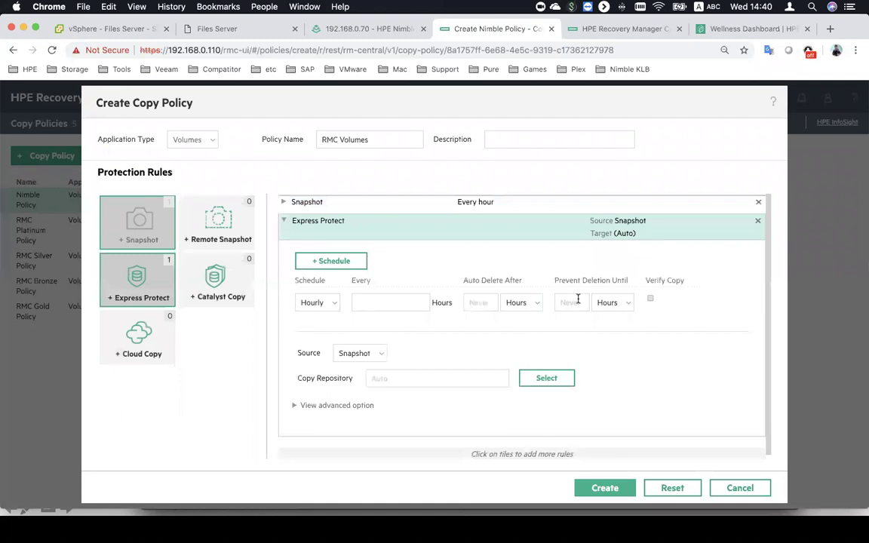
pyautogui.click(377, 302)
pyautogui.write('1')
pyautogui.press('Tab')
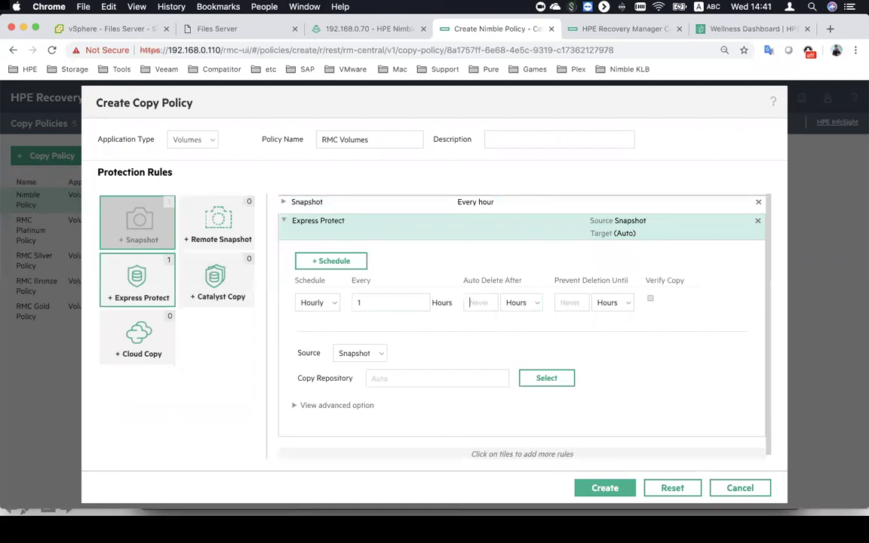
pyautogui.write('24')
pyautogui.scroll(-1, 526, 345)
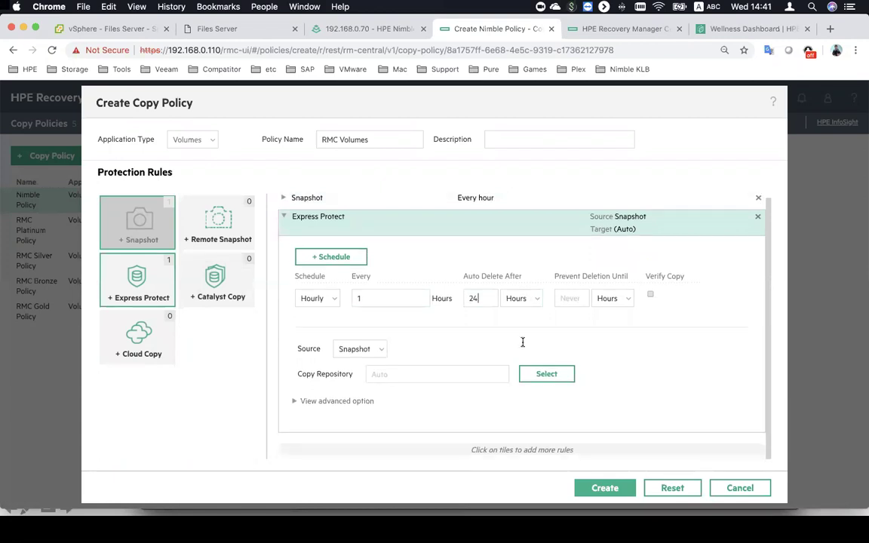
pyautogui.click(544, 375)
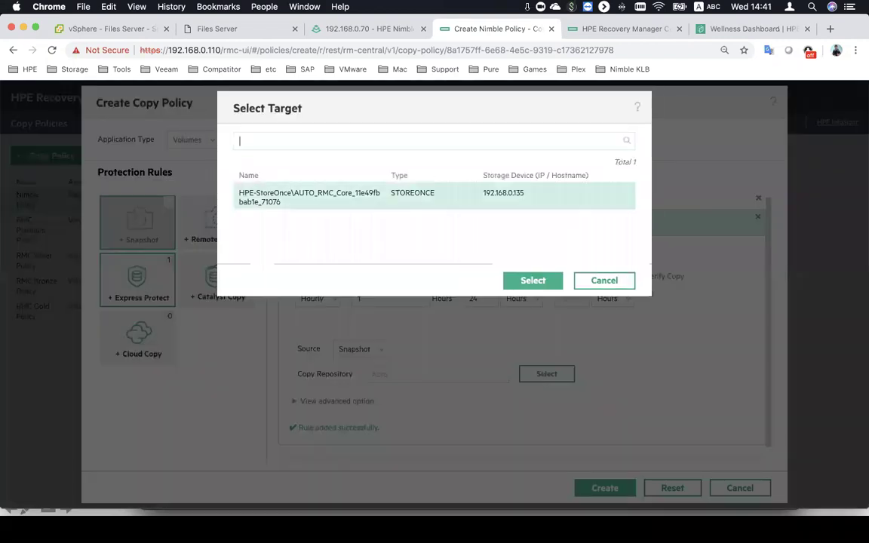
pyautogui.click(520, 281)
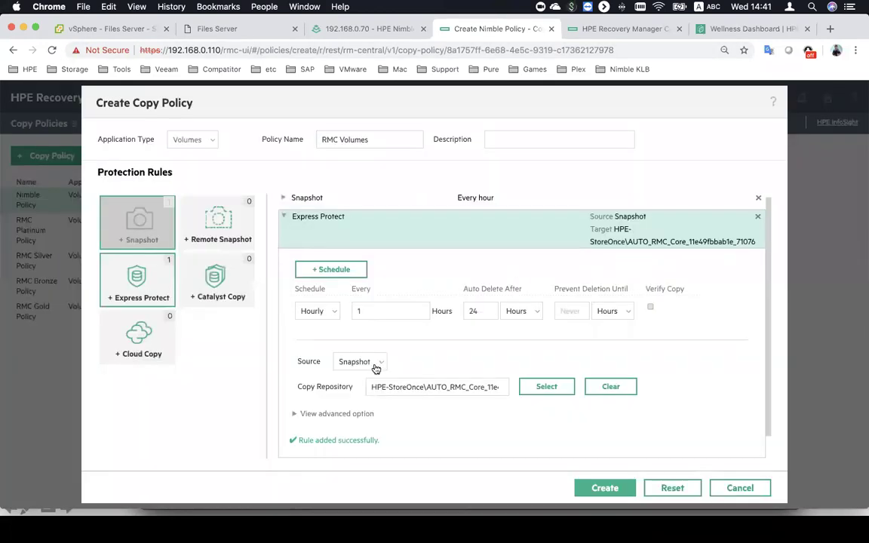
# Step: Expand the Express Protect rule's advanced options and examine the data mover, transport and stream settings
pyautogui.scroll(-2, 374, 366)
pyautogui.click(293, 391)
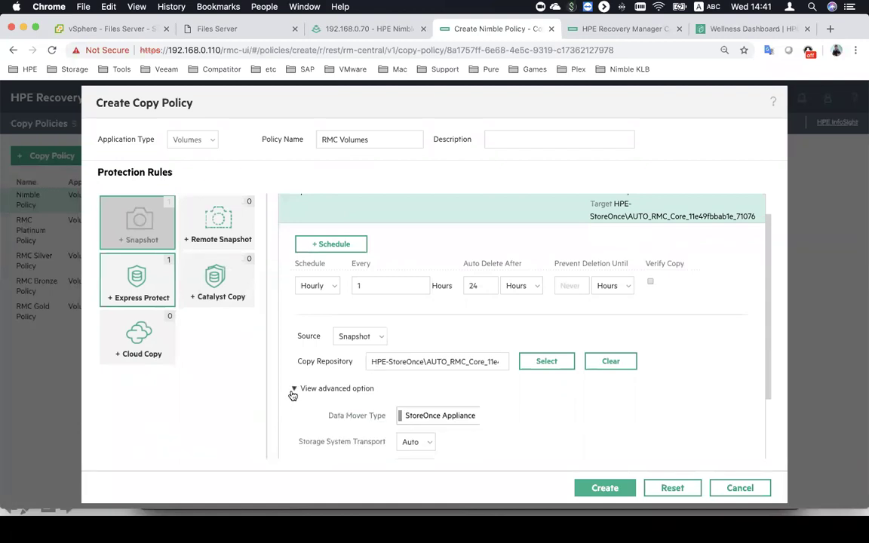
pyautogui.scroll(-3, 378, 333)
pyautogui.moveTo(423, 332)
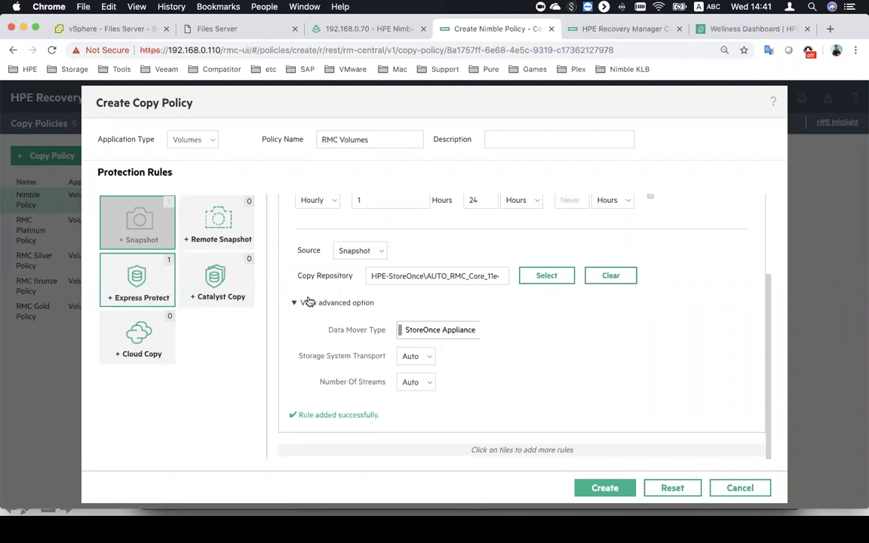
# Step: Add an hourly Catalyst Copy rule running every 2 hours with auto-delete after 48 hours, and check the available copy repositories without choosing one
pyautogui.click(201, 300)
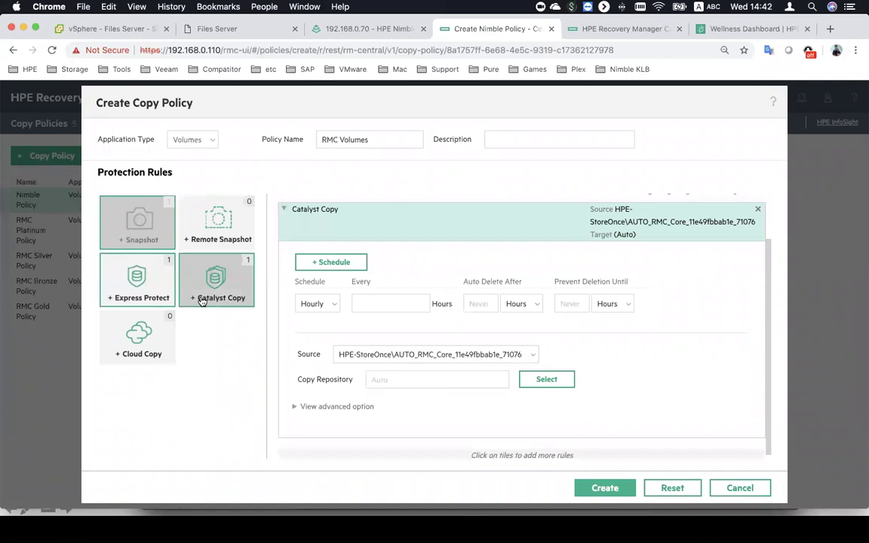
pyautogui.click(411, 297)
pyautogui.write('2')
pyautogui.click(495, 307)
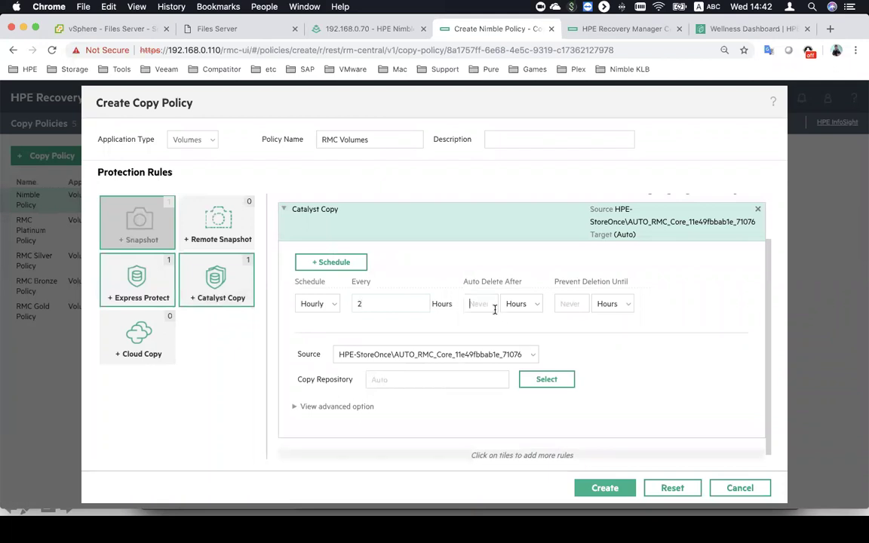
pyautogui.write('48')
pyautogui.click(531, 380)
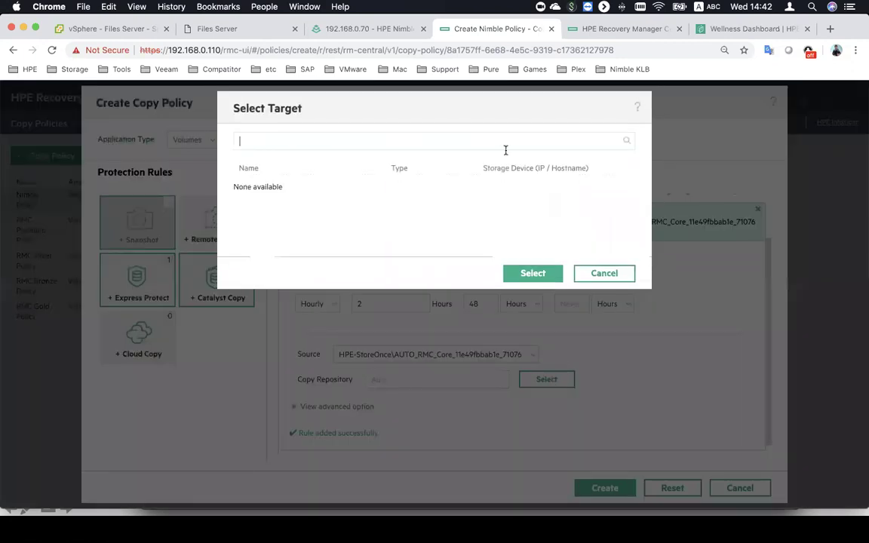
pyautogui.click(603, 273)
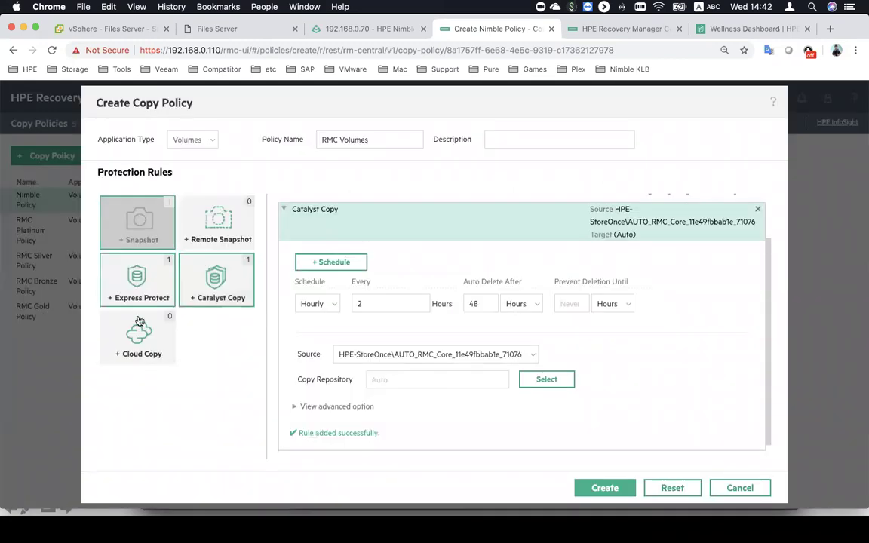
pyautogui.click(210, 294)
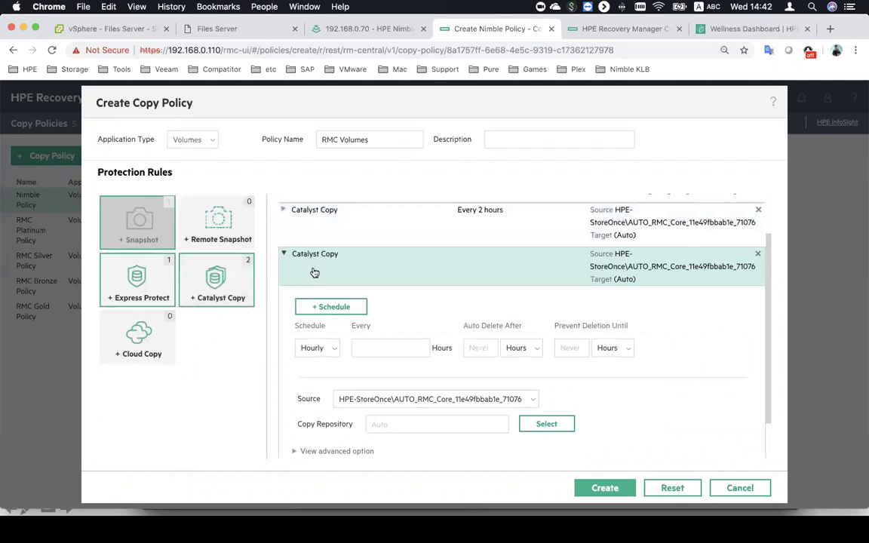
pyautogui.click(761, 264)
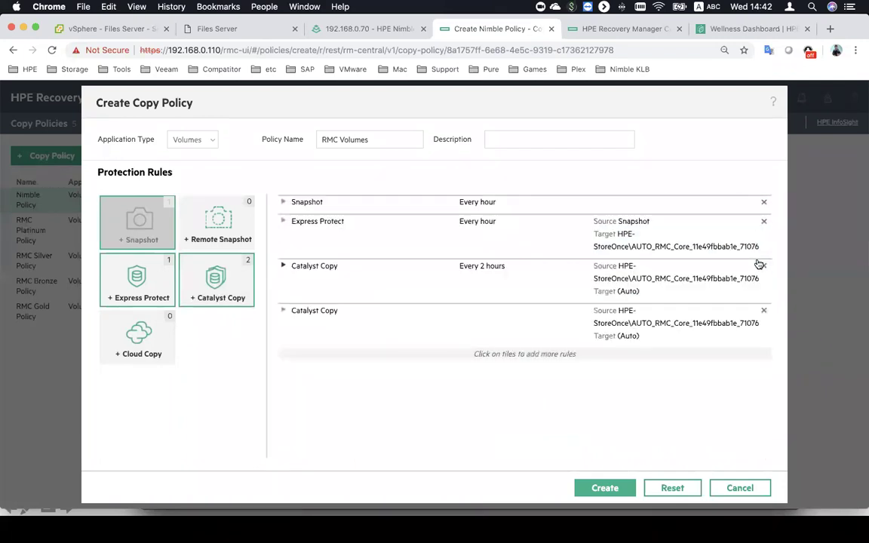
pyautogui.click(763, 309)
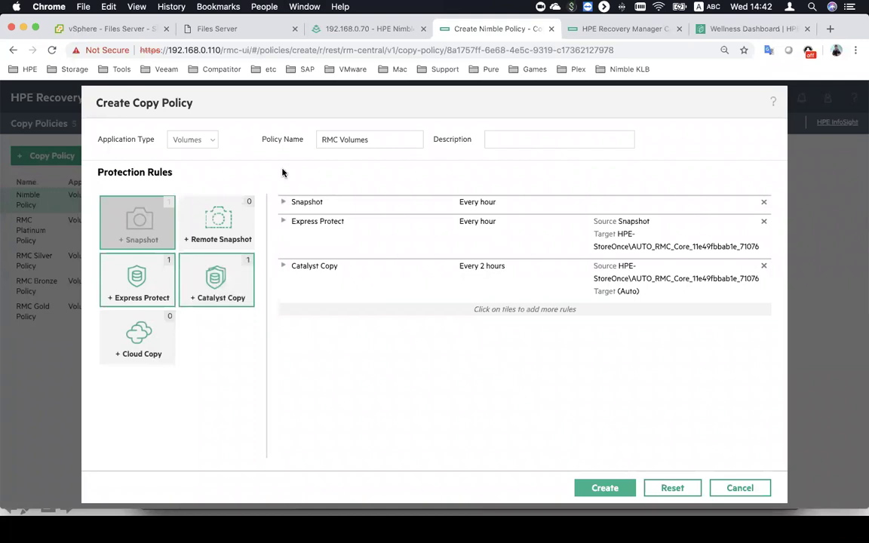
# Step: Show all open windows to find the PowerPoint slide show
pyautogui.hotkey('ctrl', 'Up')
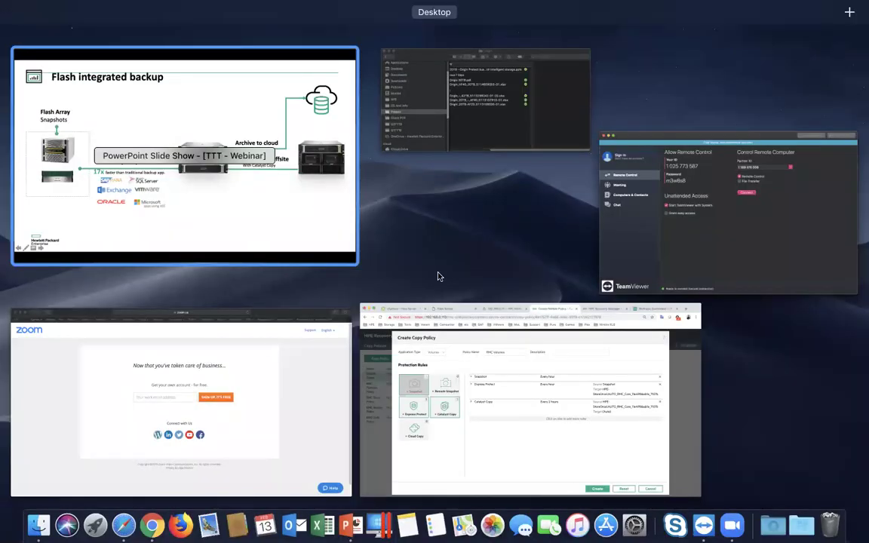
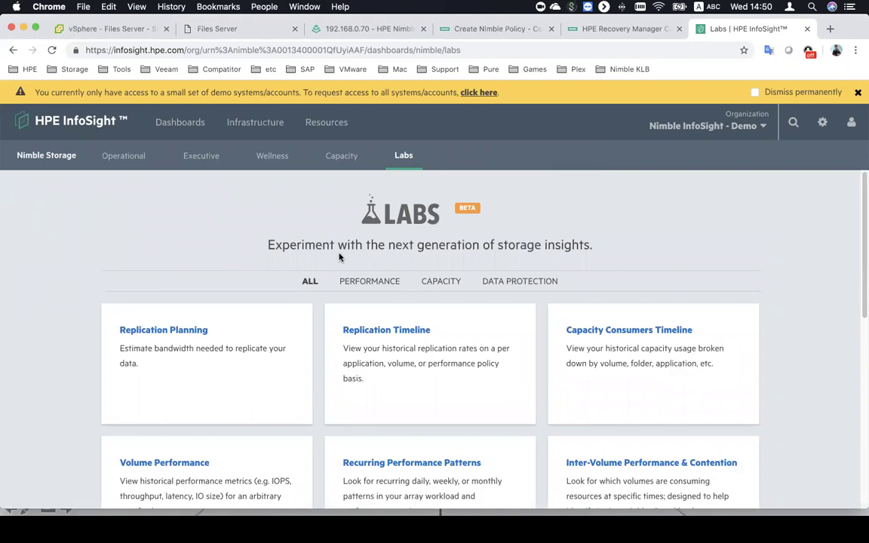
# Step: Open Replication Planning in InfoSight Labs and set the planning type to New Schedule
pyautogui.click(213, 355)
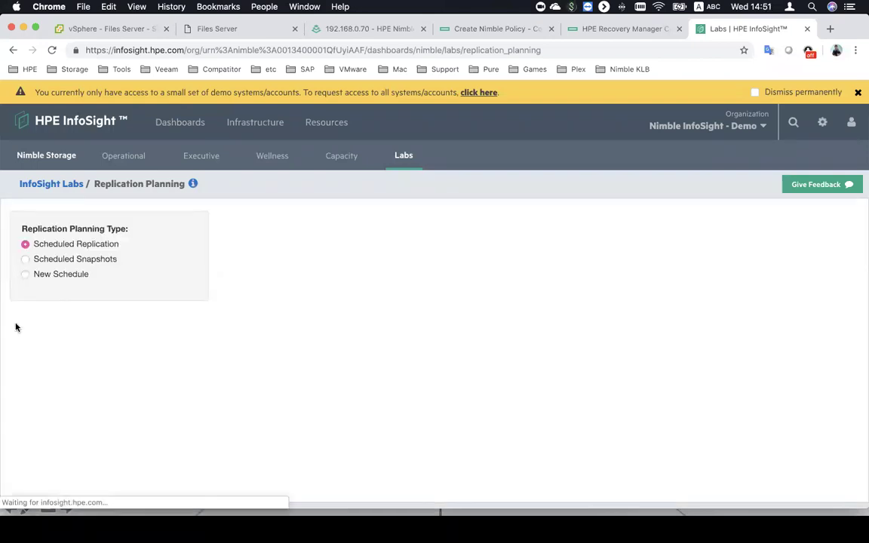
pyautogui.click(25, 275)
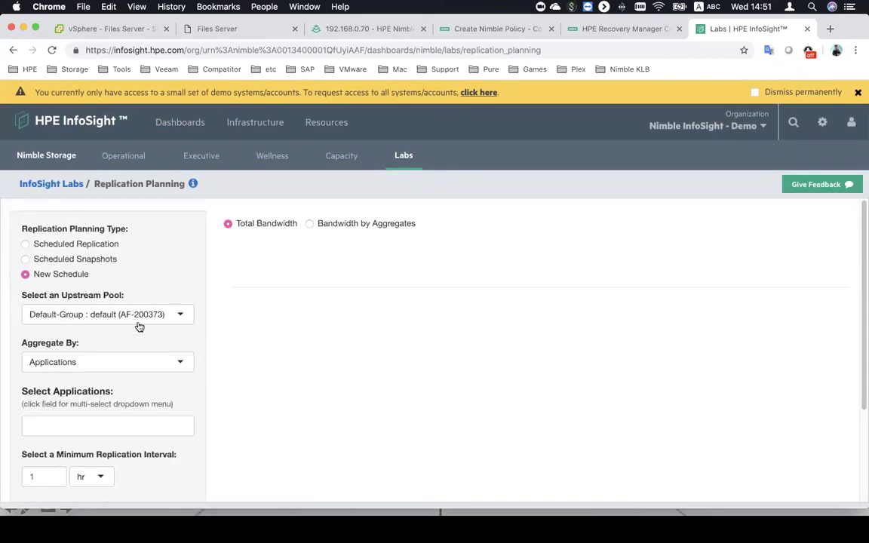
# Step: Choose group-sjc-array969 : default (AF-151020) as the upstream pool and select the Virtual Server application, keeping aggregation by Applications
pyautogui.click(145, 315)
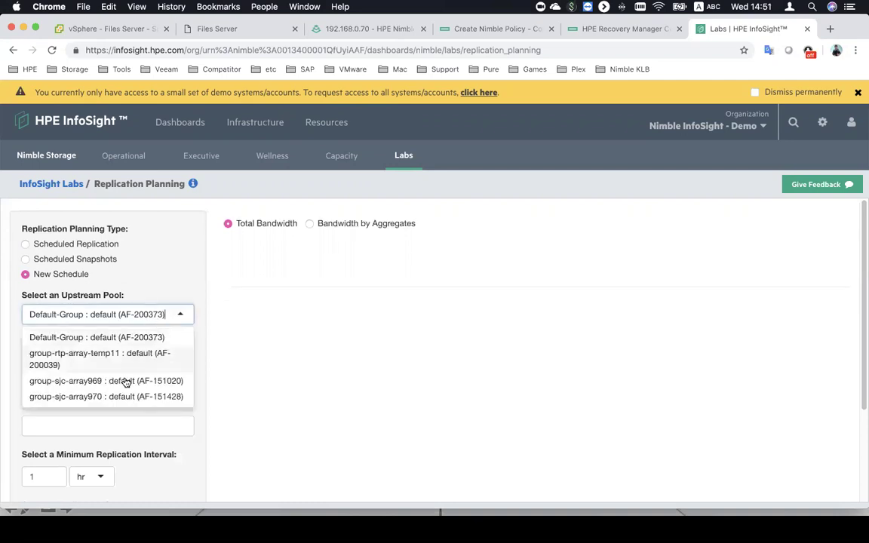
pyautogui.click(124, 382)
pyautogui.click(173, 359)
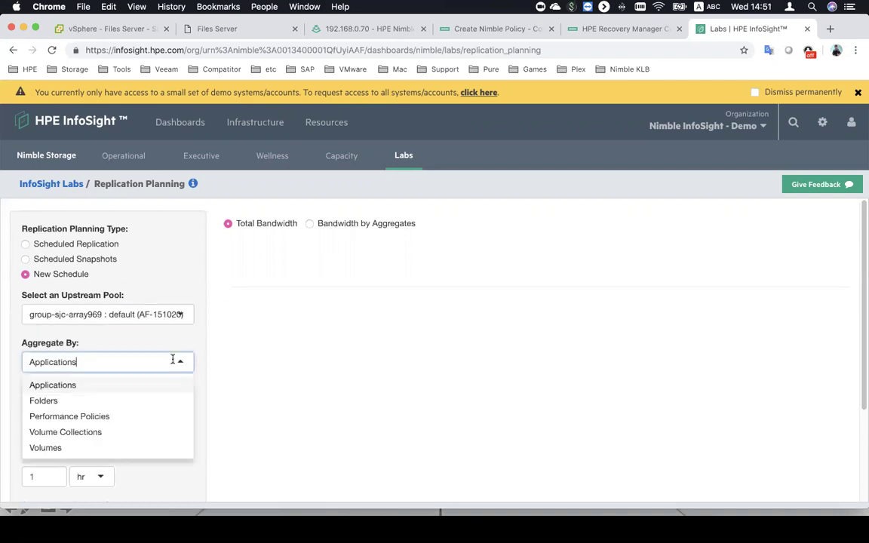
pyautogui.click(277, 363)
pyautogui.click(109, 426)
pyautogui.click(91, 426)
pyautogui.click(75, 480)
# Step: Set the minimum replication interval to 30 min
pyautogui.scroll(-3, 74, 481)
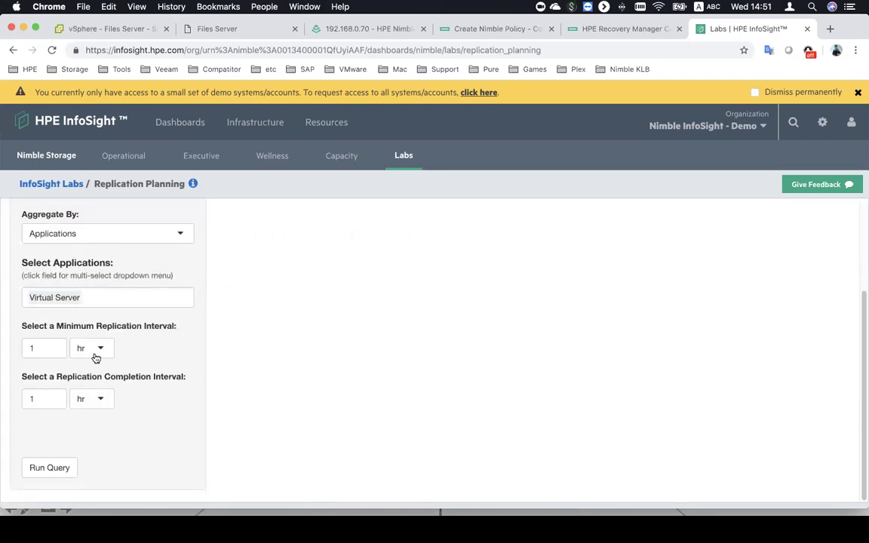
pyautogui.click(101, 352)
pyautogui.click(99, 368)
pyautogui.doubleClick(54, 354)
pyautogui.write('5')
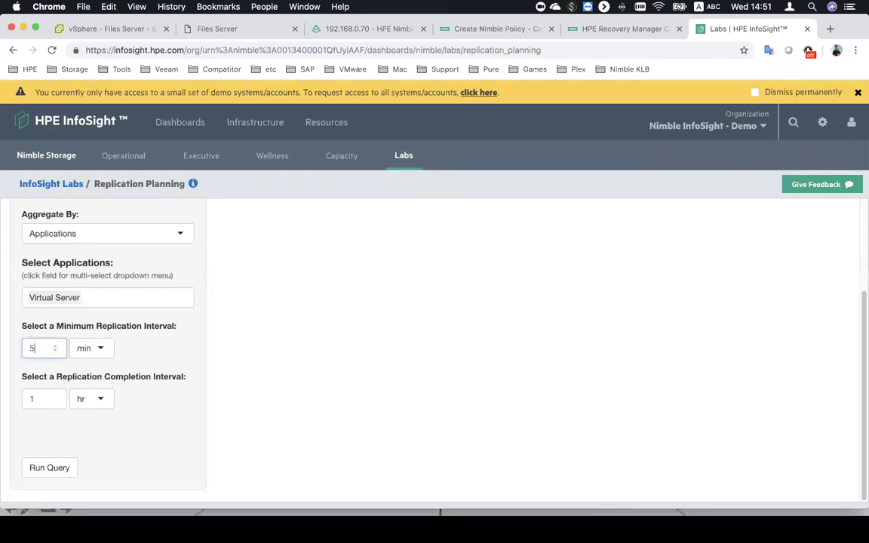
pyautogui.press('BackSpace')
pyautogui.write('30')
# Step: Set the replication completion interval to 10 min
pyautogui.click(104, 395)
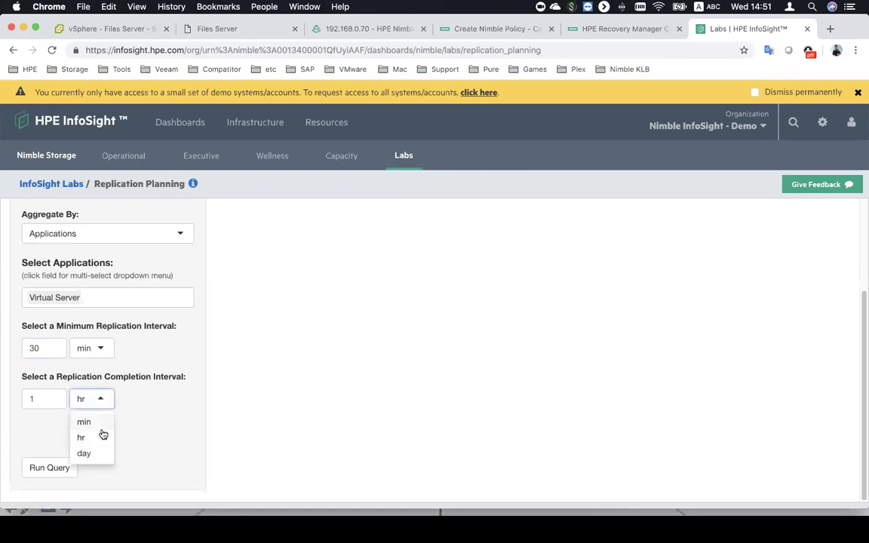
pyautogui.click(83, 422)
pyautogui.click(27, 400)
pyautogui.write('0')
pyautogui.click(237, 364)
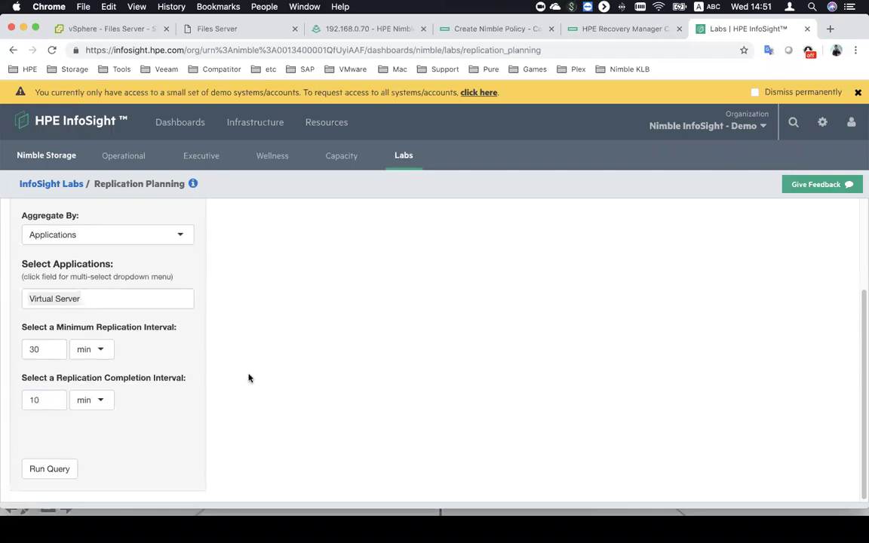
# Step: Run the replication planning query and examine the estimated minimum bandwidth chart
pyautogui.scroll(1, 249, 381)
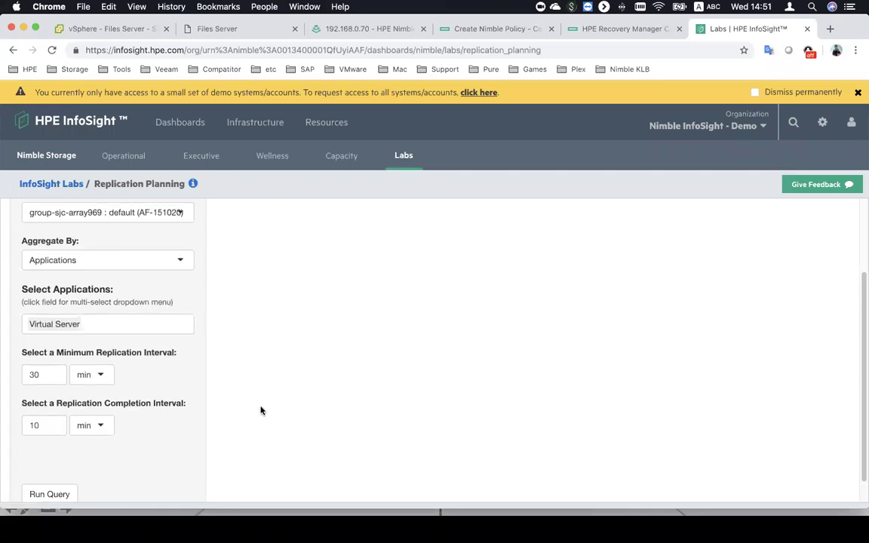
pyautogui.click(48, 493)
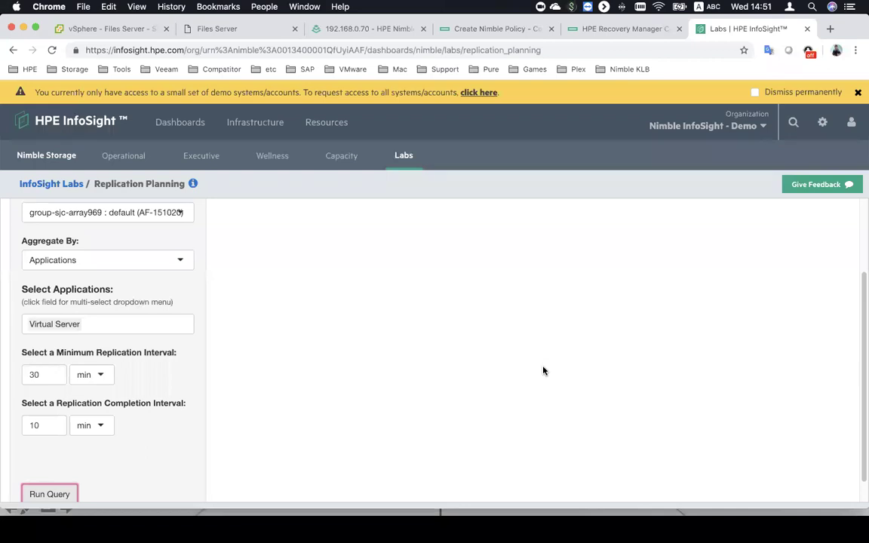
pyautogui.scroll(-1, 468, 391)
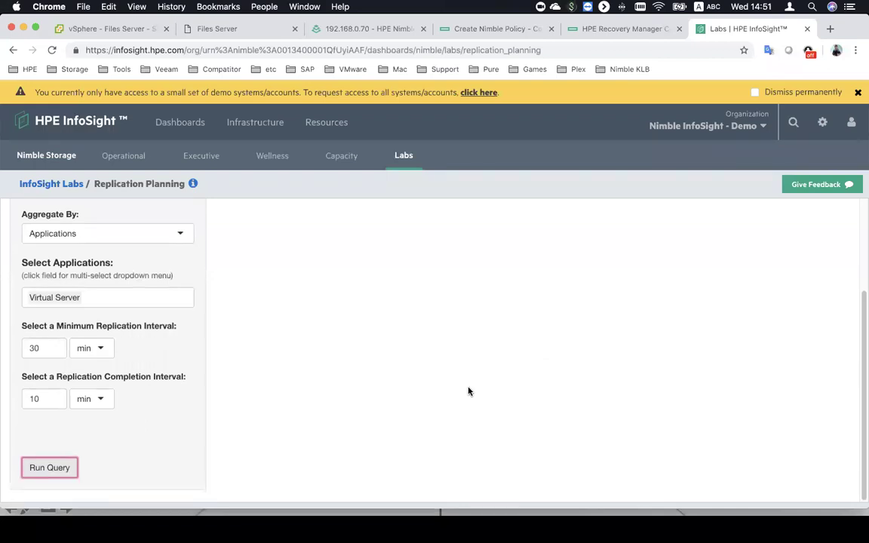
pyautogui.scroll(2, 468, 390)
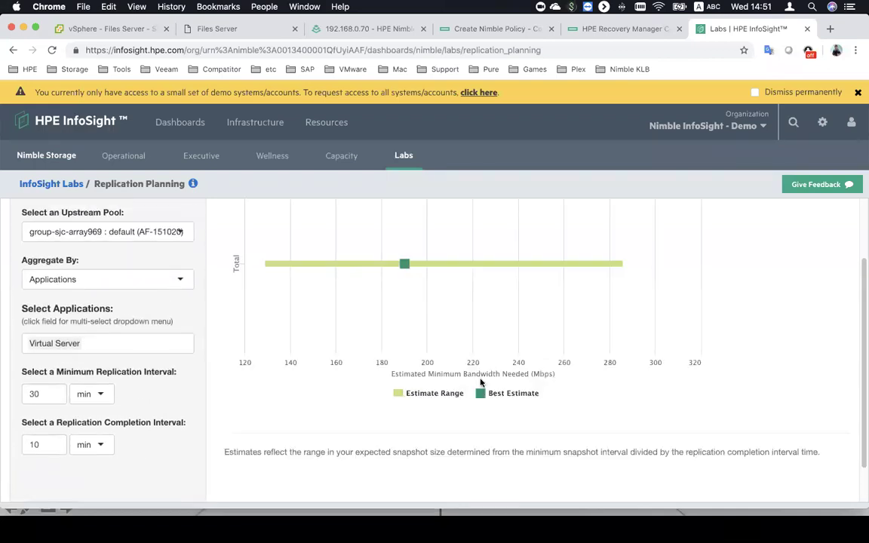
pyautogui.moveTo(431, 330)
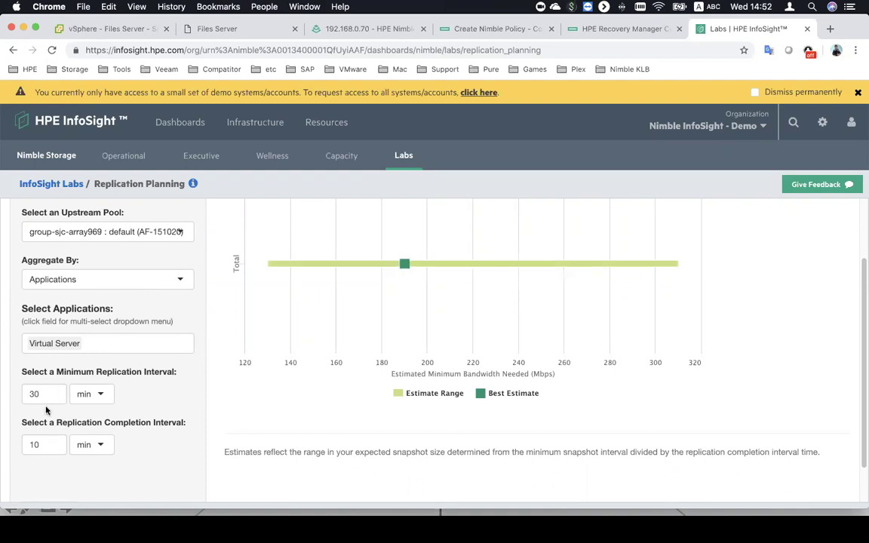
pyautogui.scroll(-2, 780, 333)
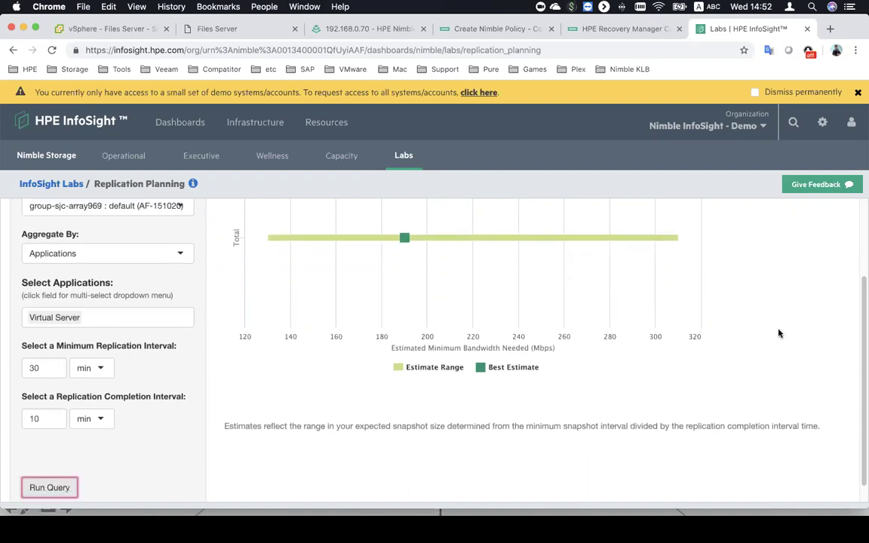